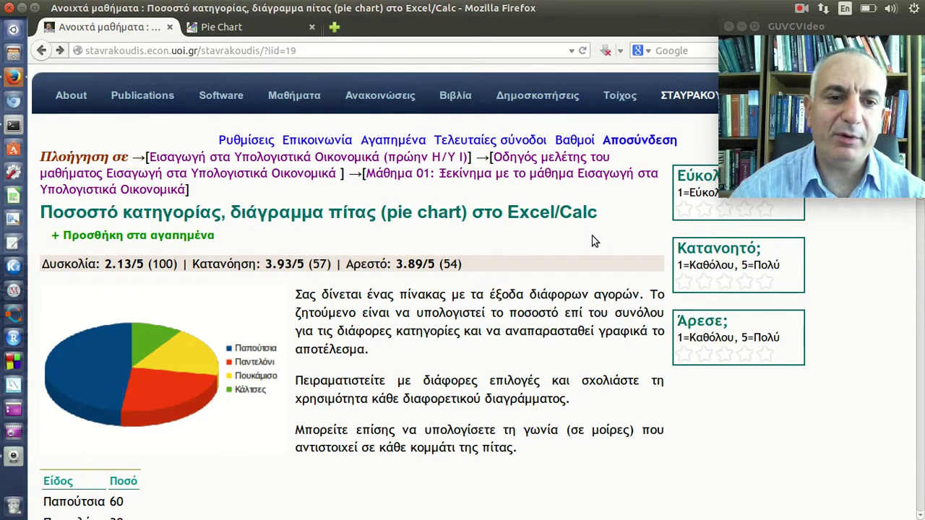
Scroll the course page past the sample pie chart to the Είδος/Ποσό amounts table.
{"action": "scroll", "coordinate": [592, 249], "scroll_direction": "down", "scroll_amount": 1}
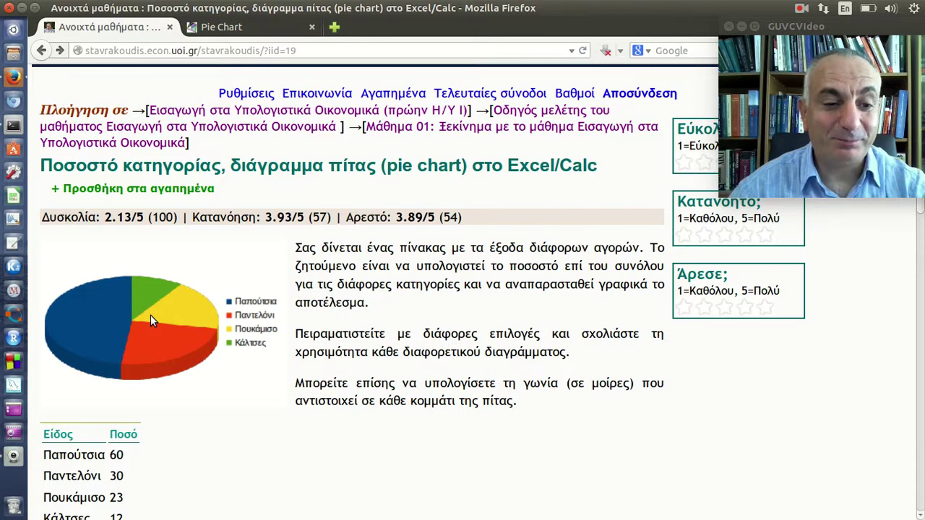
{"action": "scroll", "coordinate": [191, 324], "scroll_direction": "down", "scroll_amount": 3}
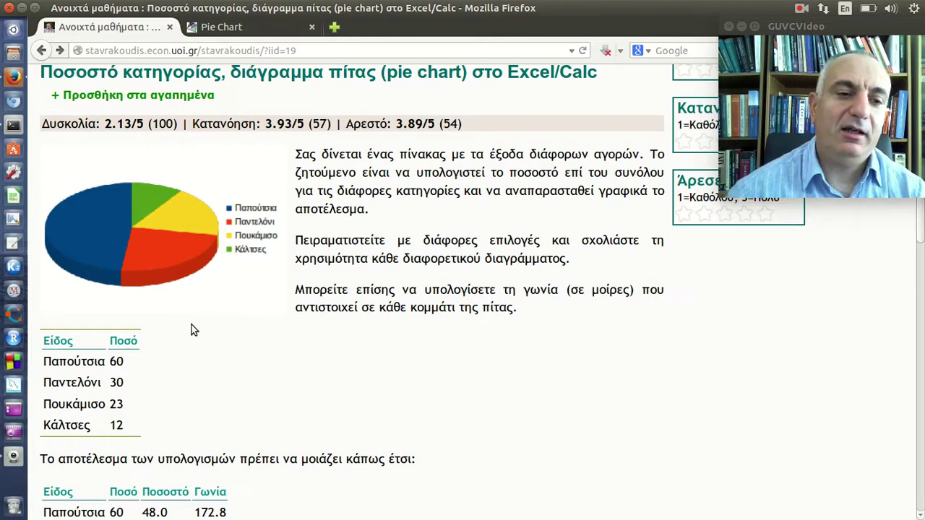
Scroll on to the results table with the Σύνολο row: 125, 100 percent and 360 degrees.
{"action": "scroll", "coordinate": [161, 322], "scroll_direction": "down", "scroll_amount": 2}
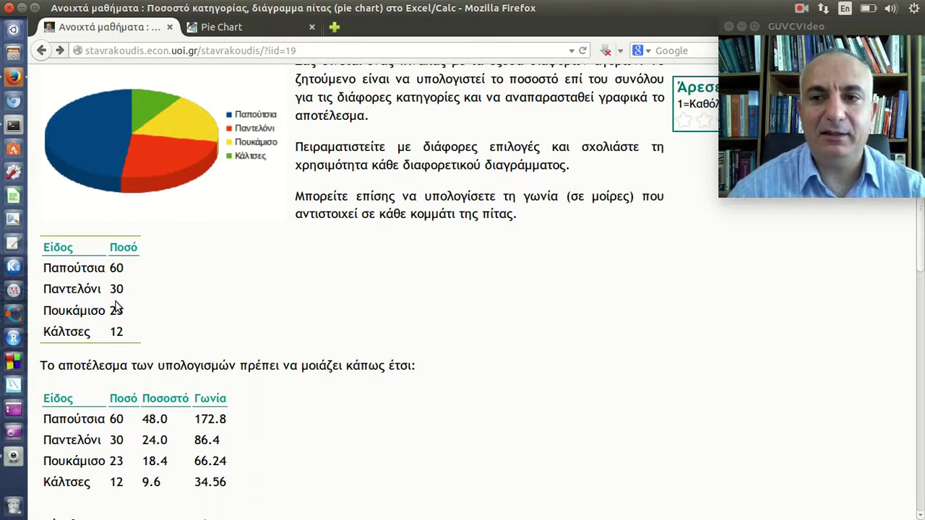
{"action": "scroll", "coordinate": [118, 310], "scroll_direction": "down", "scroll_amount": 1}
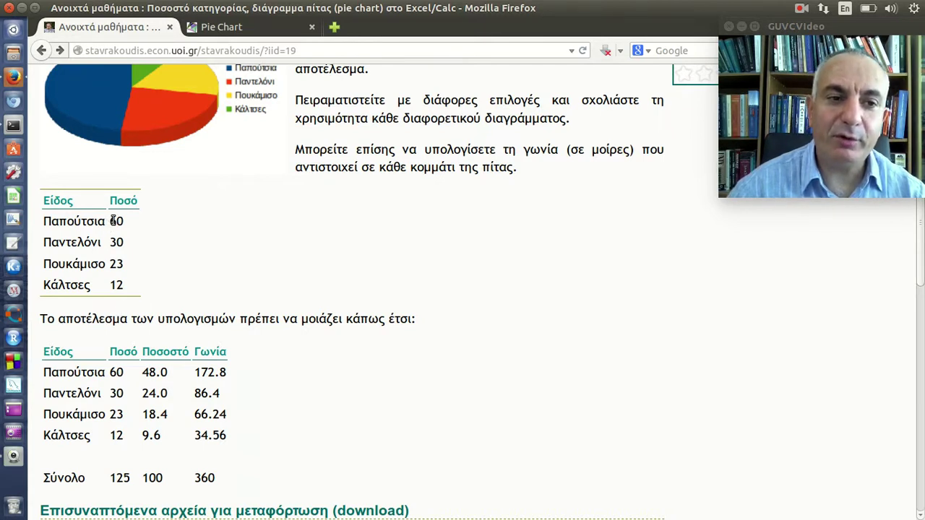
Highlight the amounts 60 for Παπούτσια and 30 for Παντελόνι in the table.
{"action": "left_click_drag", "start_coordinate": [109, 221], "coordinate": [143, 230]}
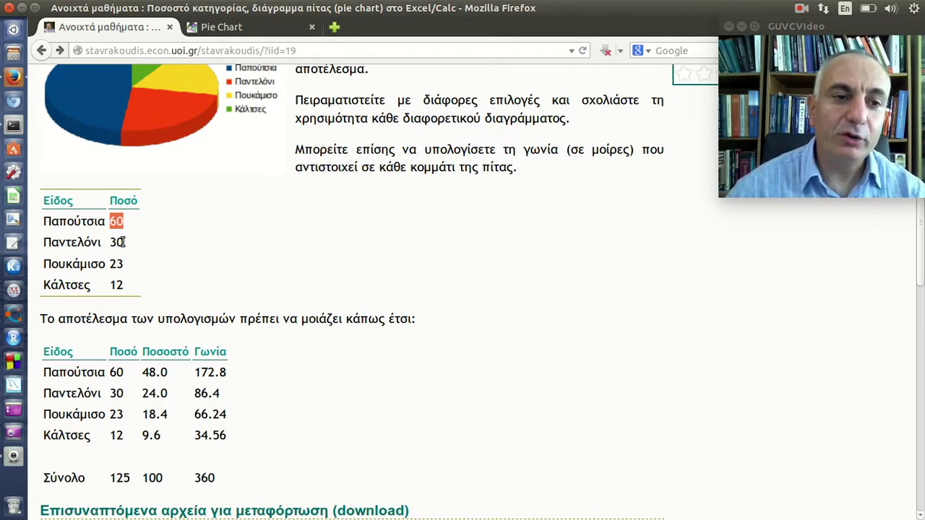
{"action": "double_click", "coordinate": [120, 243]}
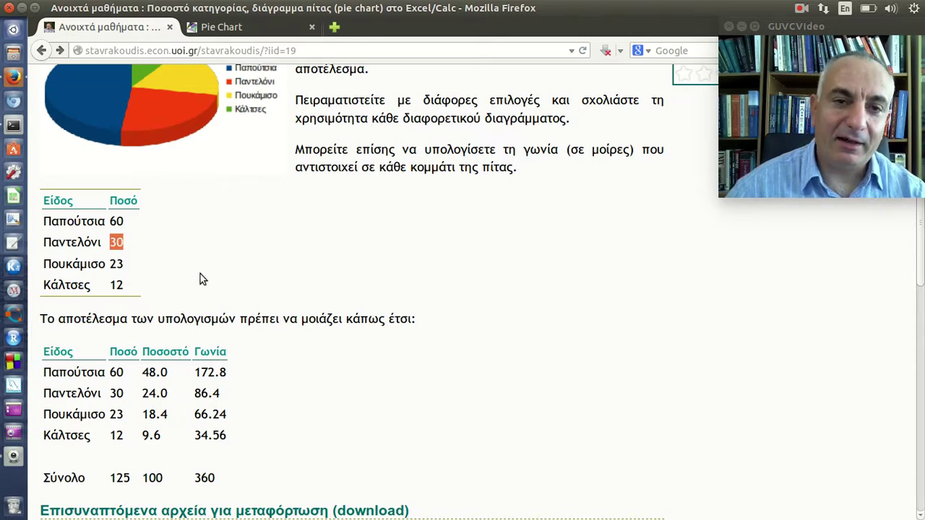
{"action": "scroll", "coordinate": [202, 282], "scroll_direction": "up", "scroll_amount": 1}
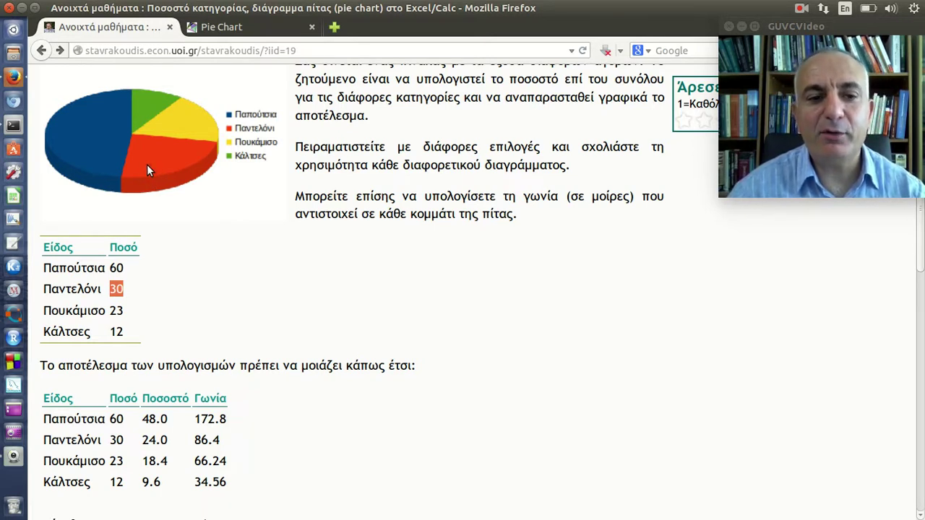
Highlight the percentage total 100, then scroll down to the download attachments list.
{"action": "scroll", "coordinate": [147, 166], "scroll_direction": "down", "scroll_amount": 1}
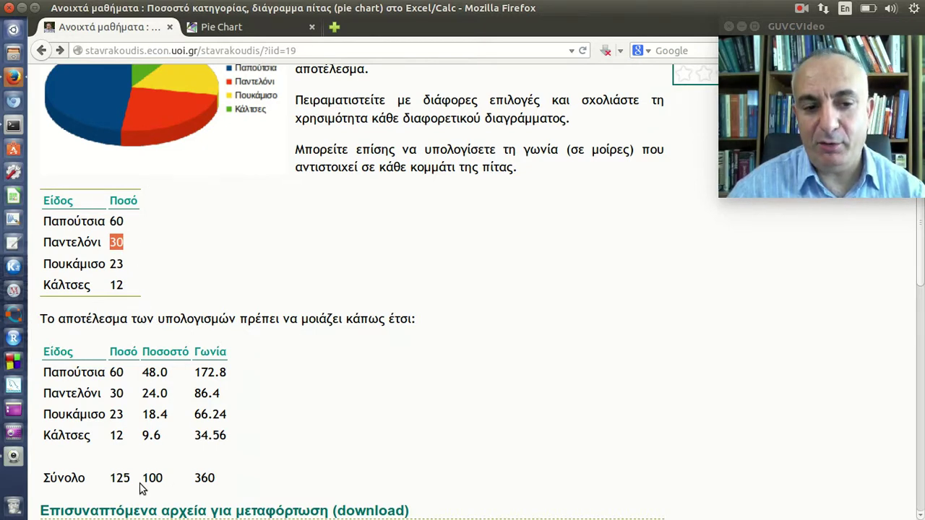
{"action": "left_click_drag", "start_coordinate": [141, 483], "coordinate": [214, 479]}
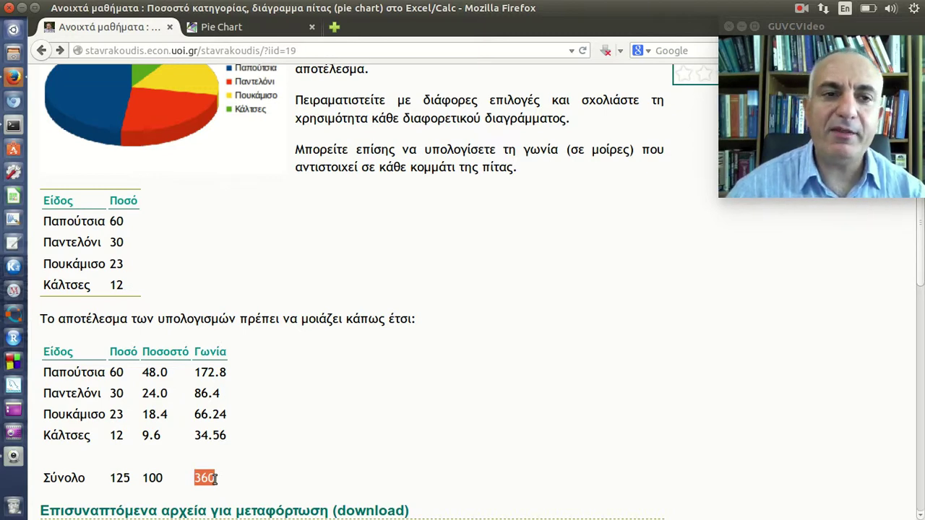
{"action": "scroll", "coordinate": [218, 444], "scroll_direction": "up", "scroll_amount": 1}
{"action": "scroll", "coordinate": [152, 243], "scroll_direction": "up", "scroll_amount": 2}
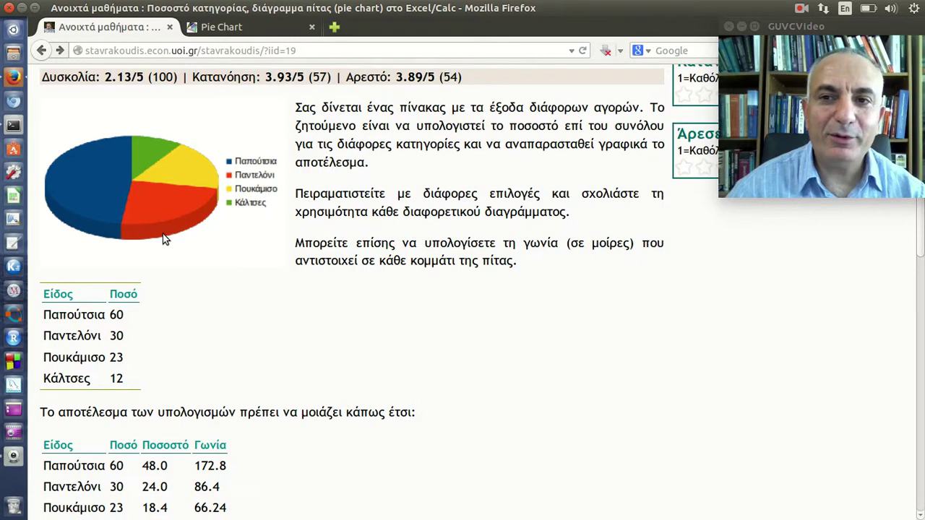
{"action": "scroll", "coordinate": [163, 238], "scroll_direction": "down", "scroll_amount": 2}
{"action": "scroll", "coordinate": [164, 239], "scroll_direction": "down", "scroll_amount": 1}
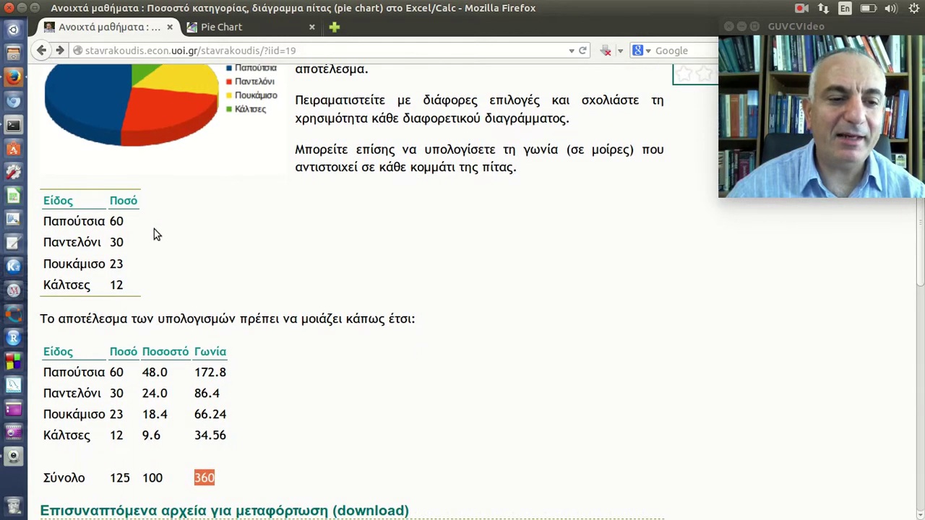
{"action": "scroll", "coordinate": [164, 245], "scroll_direction": "down", "scroll_amount": 2}
{"action": "scroll", "coordinate": [166, 248], "scroll_direction": "down", "scroll_amount": 2}
{"action": "scroll", "coordinate": [165, 248], "scroll_direction": "down", "scroll_amount": 1}
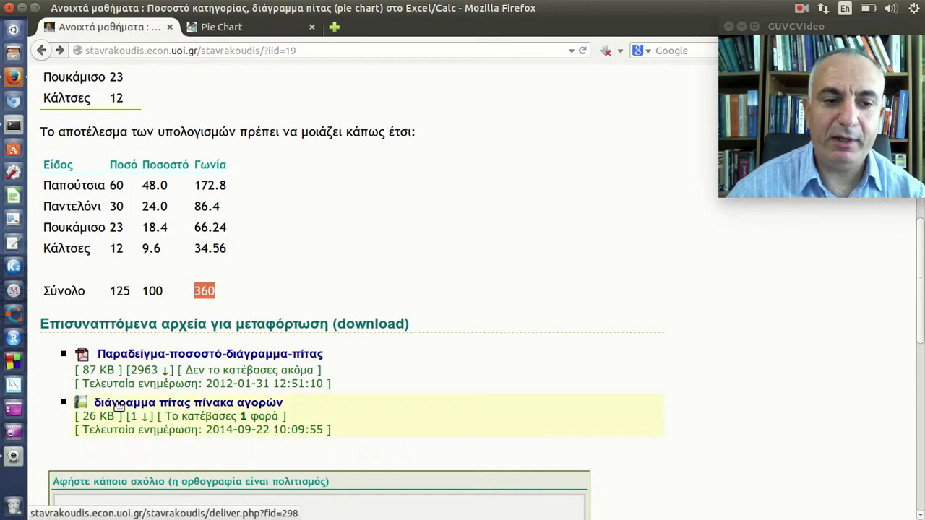
Open the 'διάγραμμα πίτας πίνακα αγορών' attachment in LibreOffice Calc as pie01[90000]-1.ods.
{"action": "left_click", "coordinate": [117, 406]}
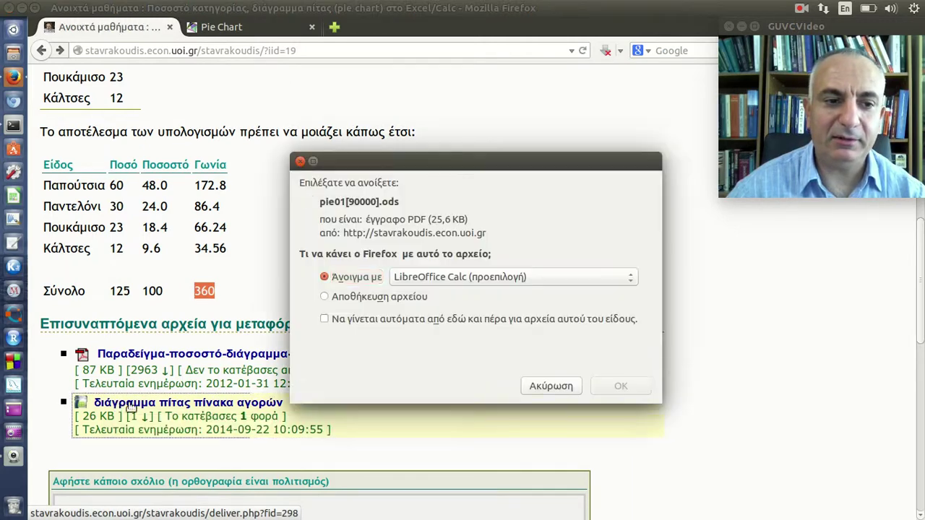
{"action": "left_click", "coordinate": [611, 365]}
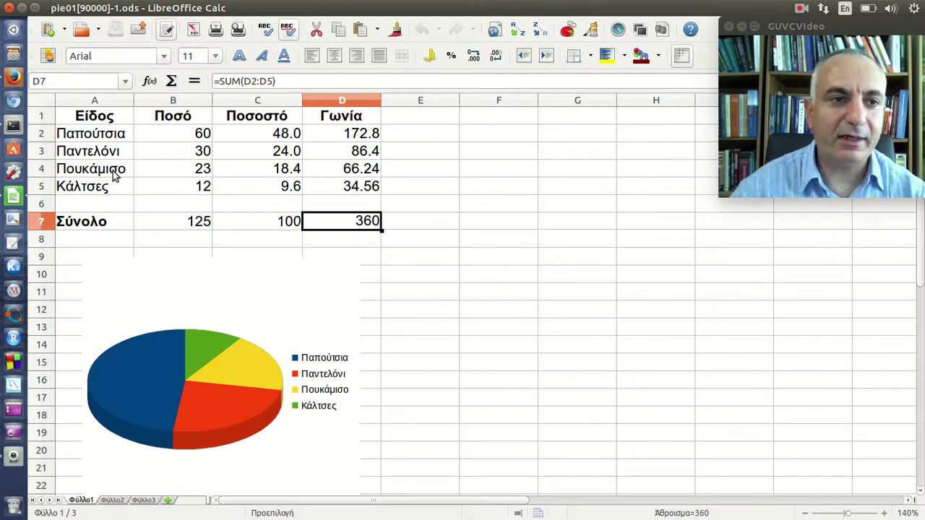
Copy the Είδος/Ποσό table from the Firefox course page and return to Calc.
{"action": "key", "text": "alt+Tab"}
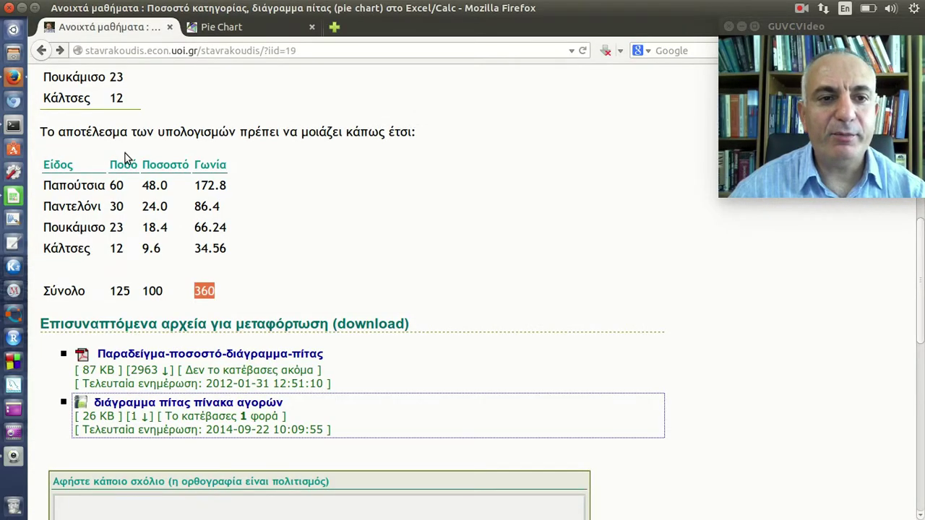
{"action": "scroll", "coordinate": [124, 153], "scroll_direction": "up", "scroll_amount": 3}
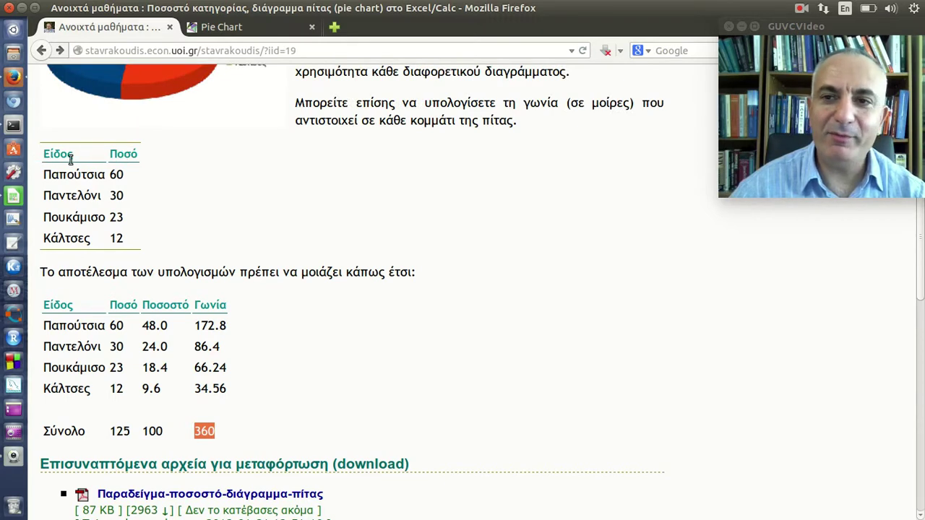
{"action": "left_click_drag", "start_coordinate": [42, 154], "coordinate": [133, 239]}
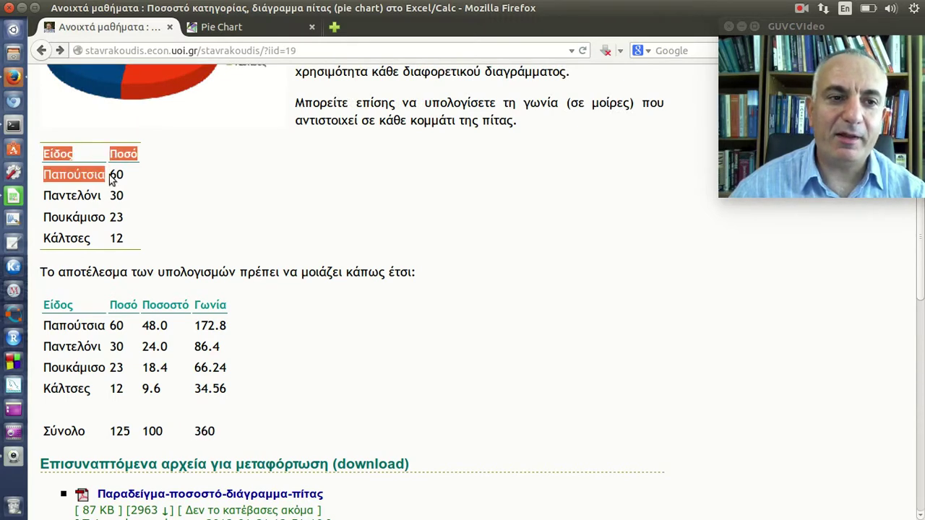
{"action": "right_click", "coordinate": [118, 218]}
{"action": "left_click", "coordinate": [169, 226]}
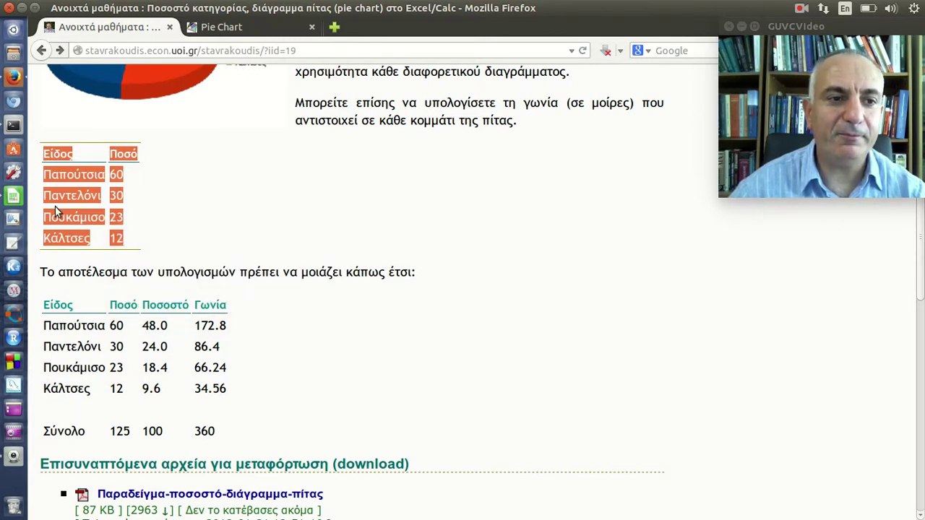
{"action": "key", "text": "alt+Tab"}
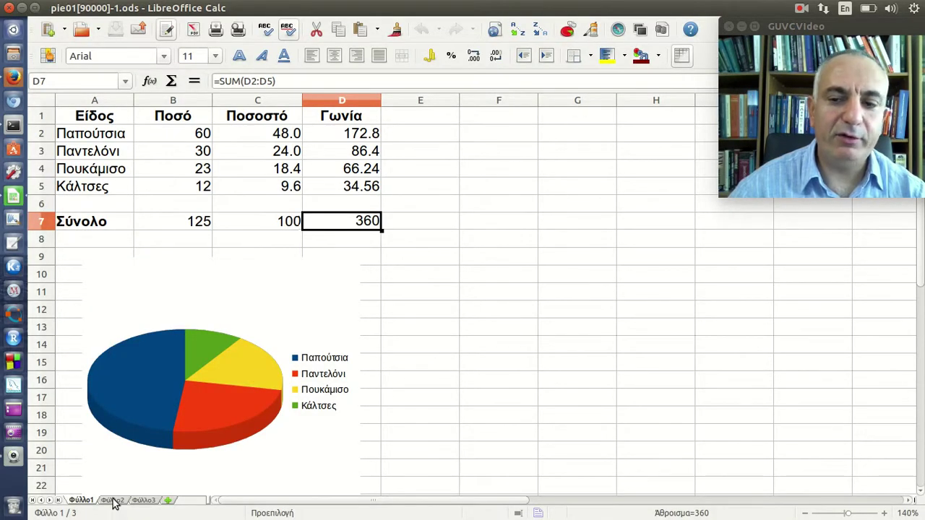
Paste the copied table at A1 of sheet Φύλλο2, accepting the import options.
{"action": "left_click", "coordinate": [112, 500]}
{"action": "right_click", "coordinate": [100, 123]}
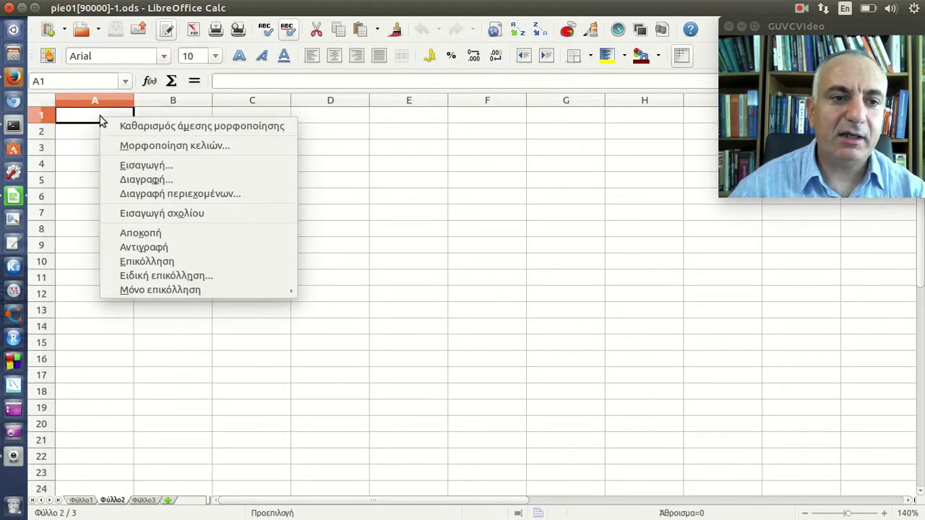
{"action": "left_click", "coordinate": [211, 265]}
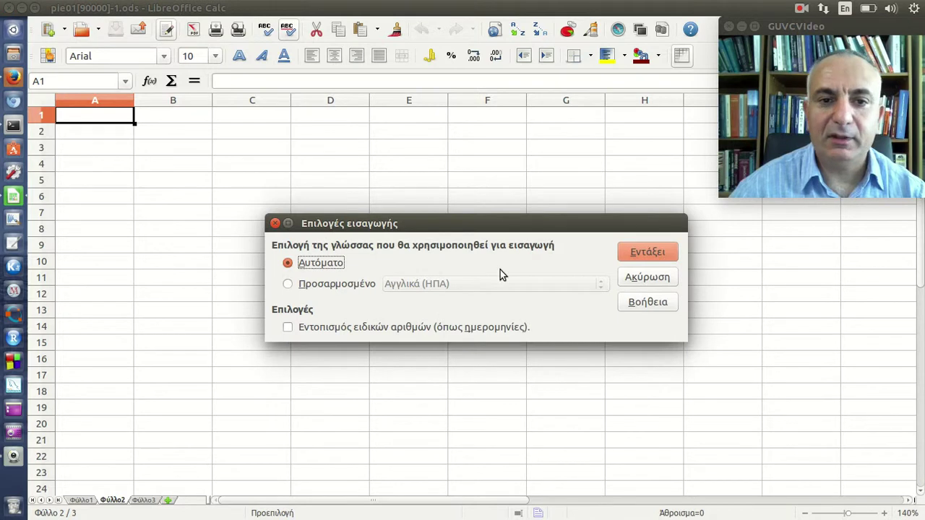
{"action": "left_click", "coordinate": [642, 253]}
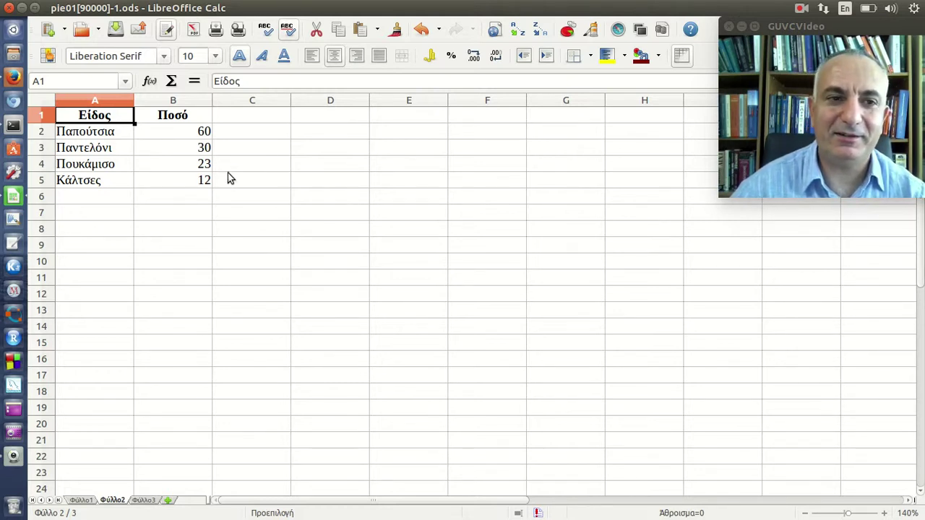
Zoom the sheet to 180% and enter a bold Σύνολο label in A7.
{"action": "left_click", "coordinate": [887, 514]}
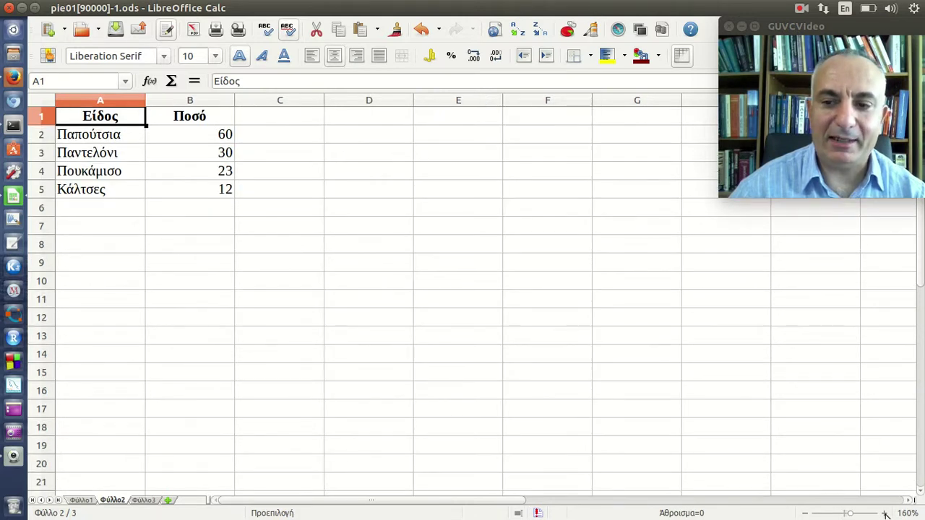
{"action": "left_click", "coordinate": [886, 514]}
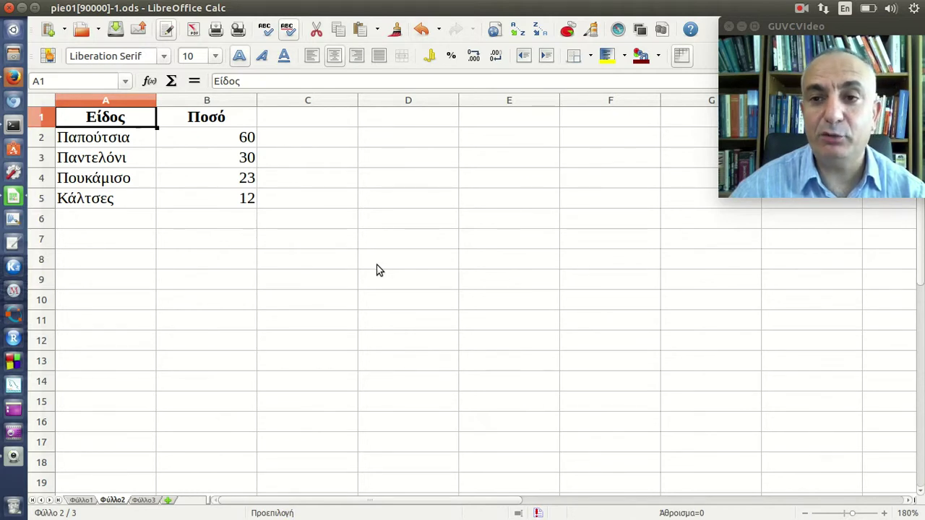
{"action": "left_click", "coordinate": [123, 239]}
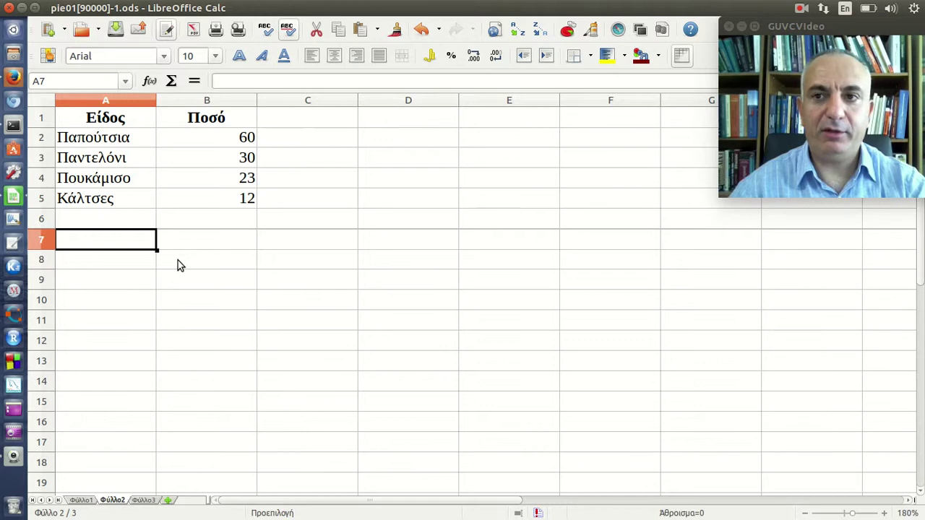
{"action": "key", "text": "alt+shift"}
{"action": "type", "text": "Σύ"}
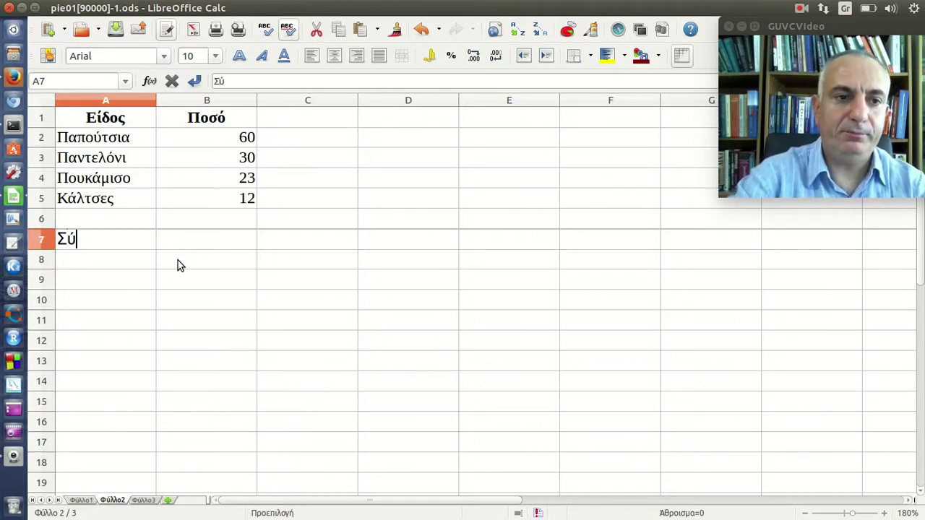
{"action": "type", "text": "νολο"}
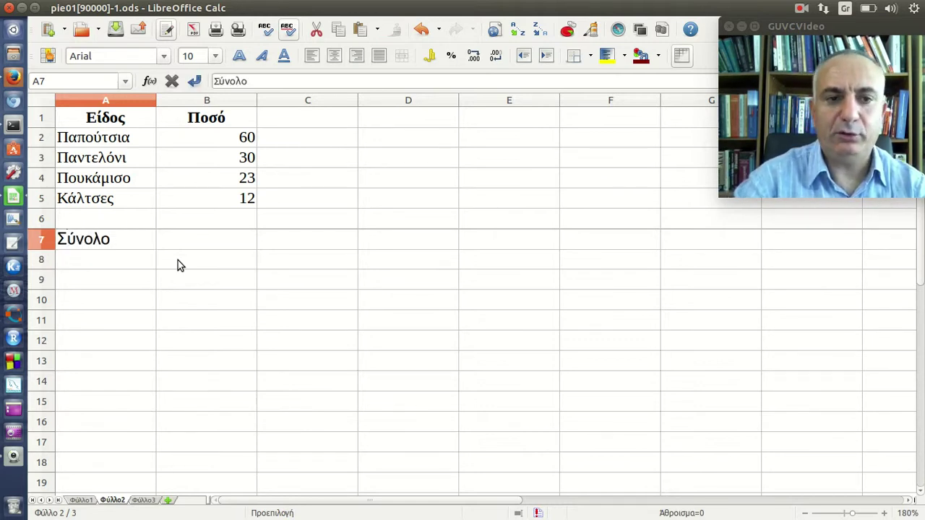
{"action": "key", "text": "Tab"}
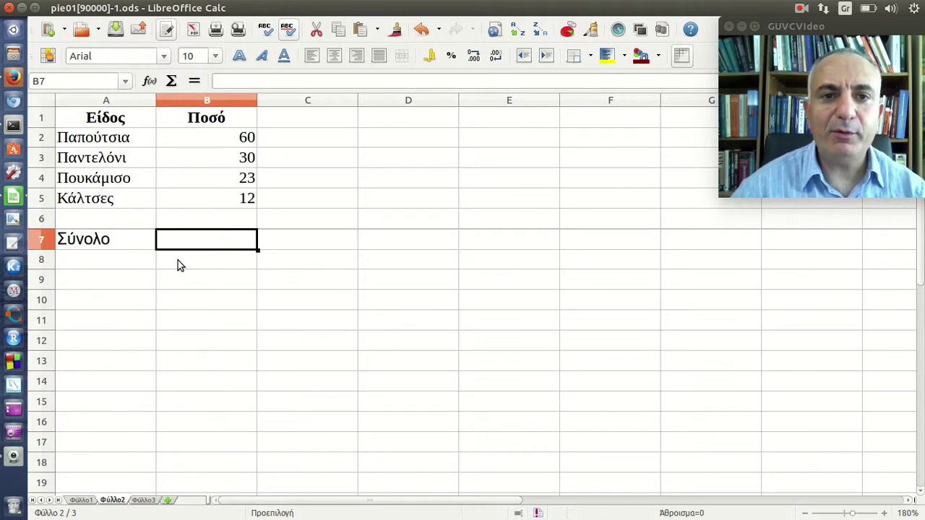
{"action": "left_click", "coordinate": [141, 246]}
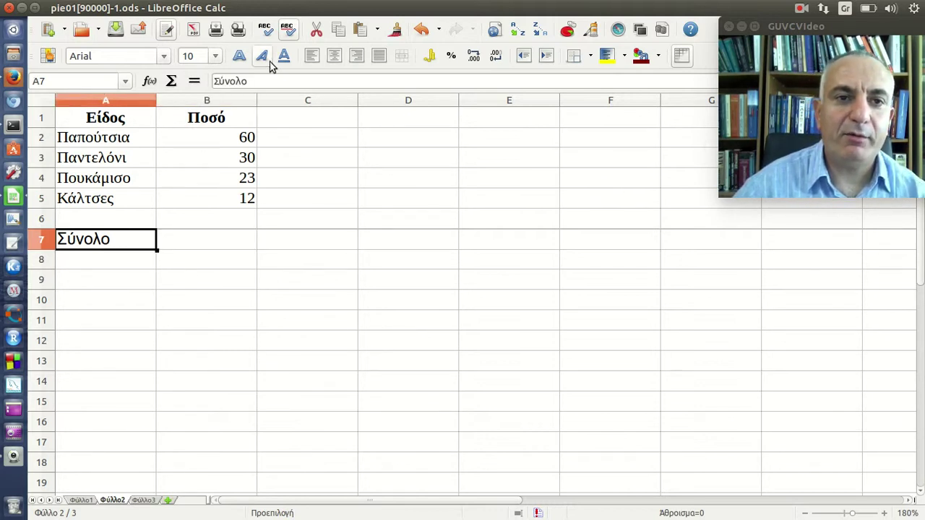
{"action": "left_click", "coordinate": [239, 56]}
Enter =B2+B3+B4+B5 in B7 so the total shows 125.
{"action": "left_click", "coordinate": [232, 245]}
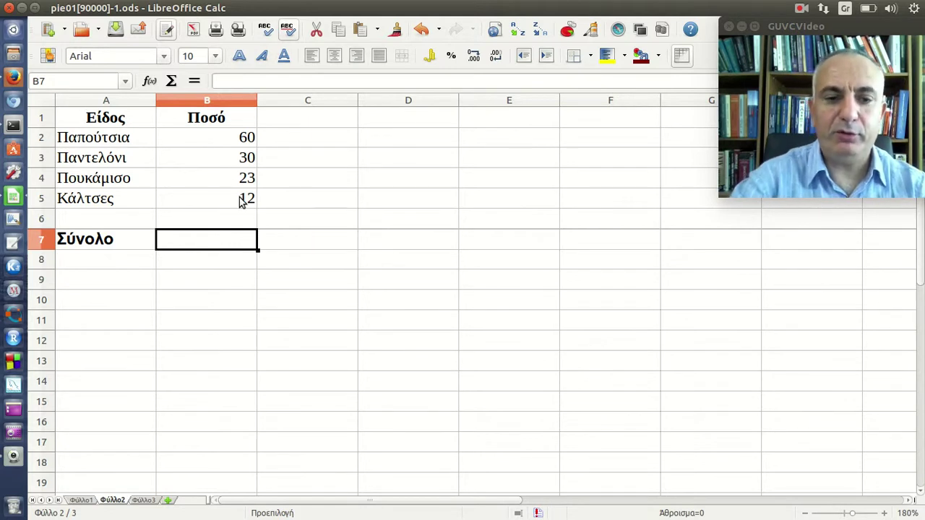
{"action": "type", "text": "="}
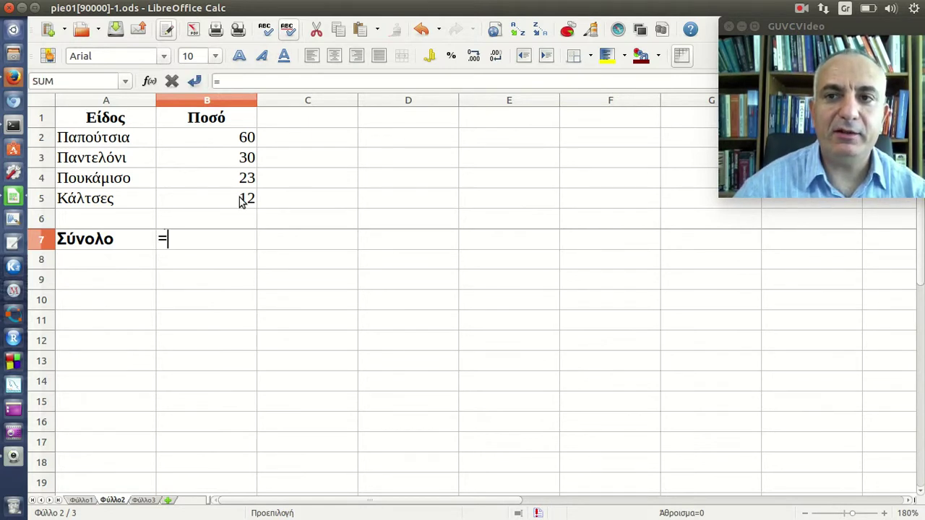
{"action": "left_click", "coordinate": [242, 142]}
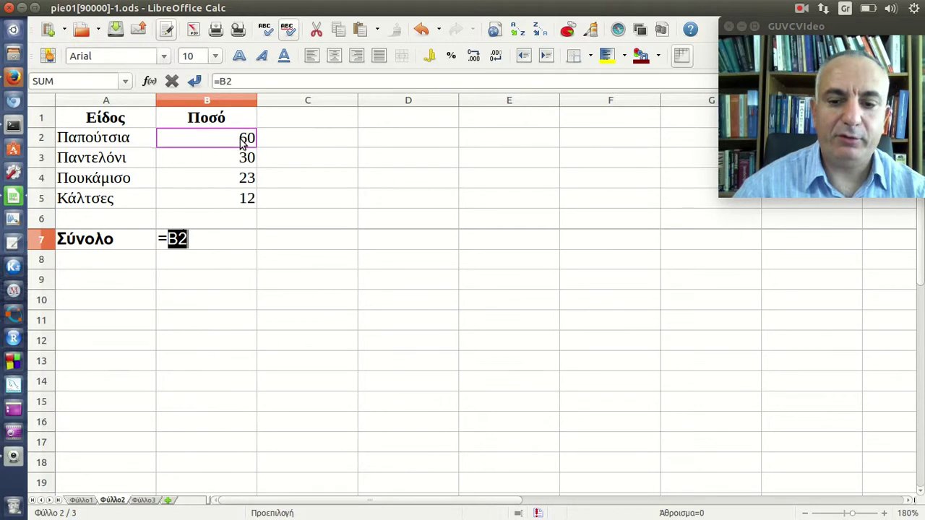
{"action": "type", "text": "+"}
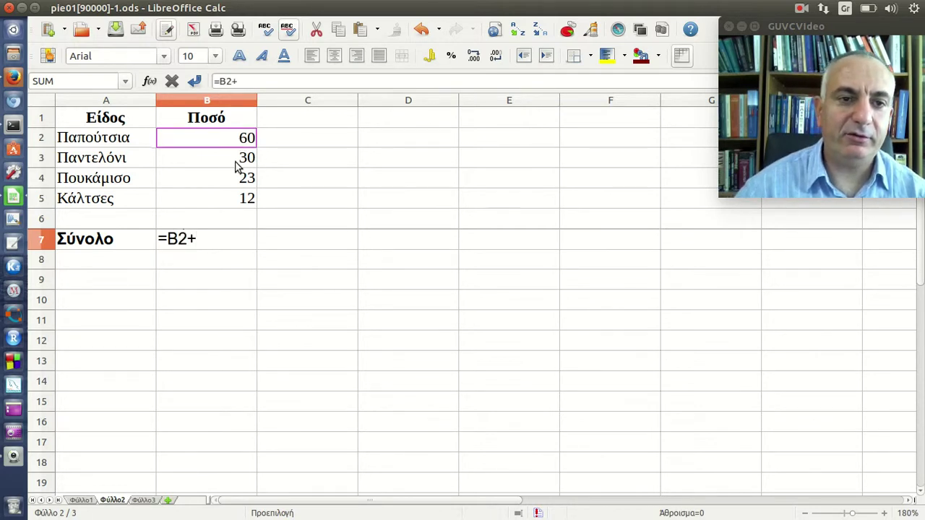
{"action": "left_click", "coordinate": [236, 163]}
{"action": "type", "text": "+"}
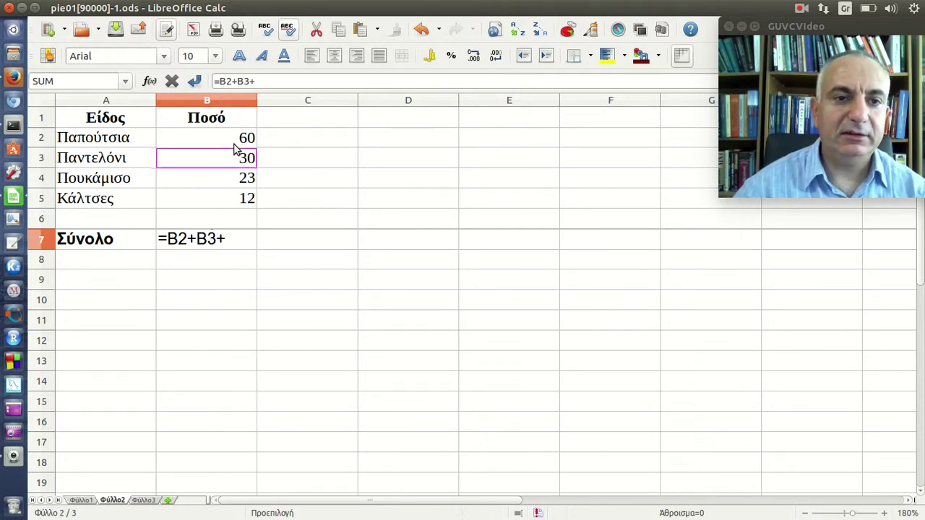
{"action": "left_click", "coordinate": [207, 184]}
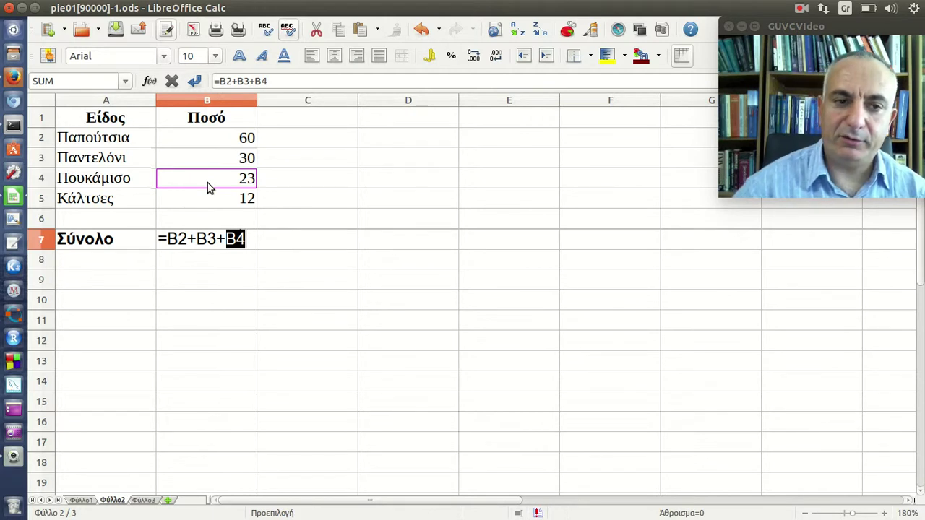
{"action": "type", "text": "+"}
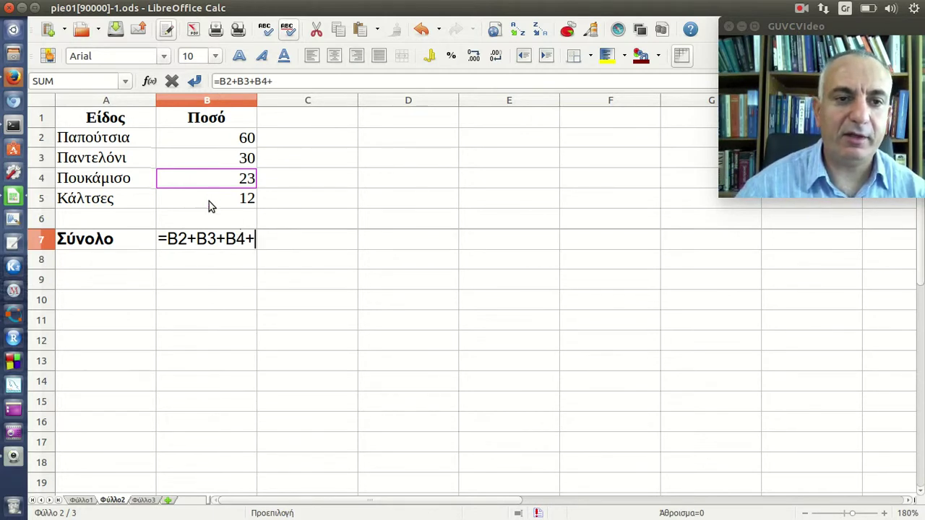
{"action": "left_click", "coordinate": [209, 206]}
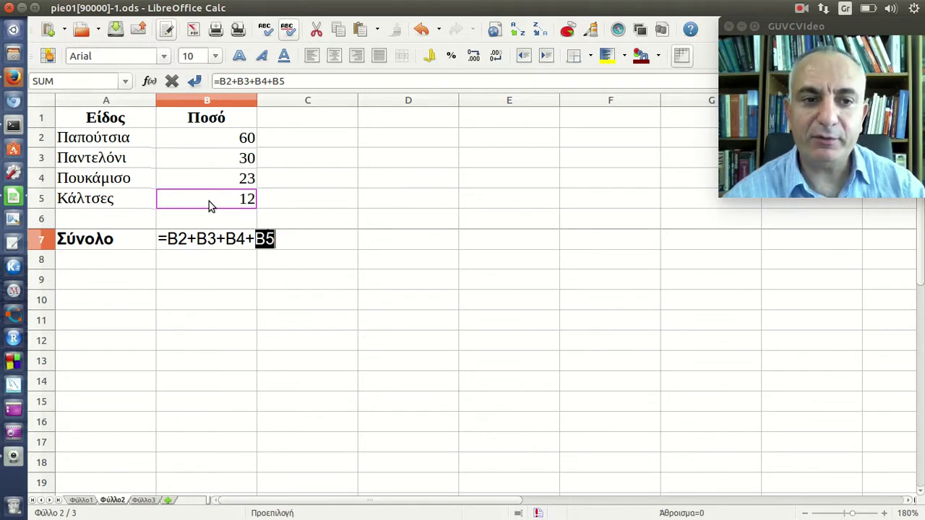
{"action": "key", "text": "Return"}
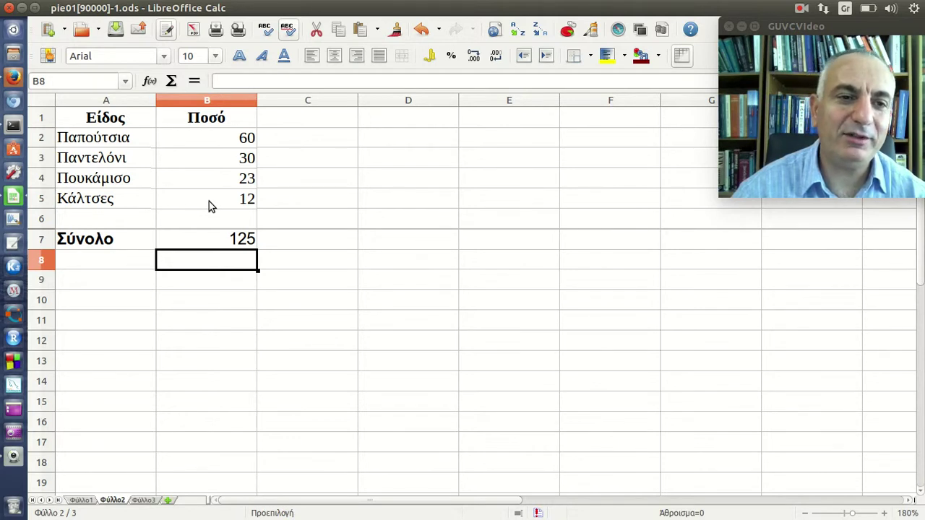
{"action": "left_click", "coordinate": [220, 240]}
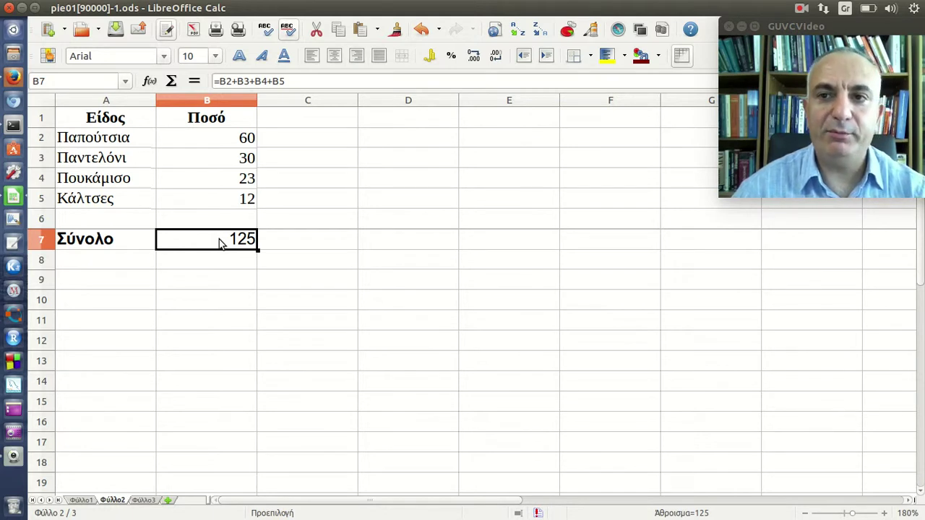
Rewrite B7 as =SUM(B2:B5) in place of the chained additions, still giving 125.
{"action": "key", "text": "alt+shift"}
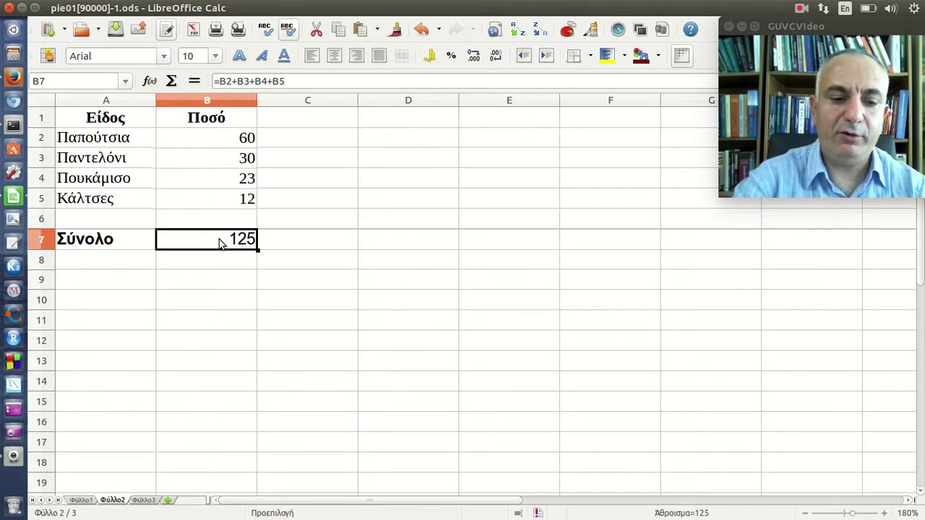
{"action": "type", "text": "=sum("}
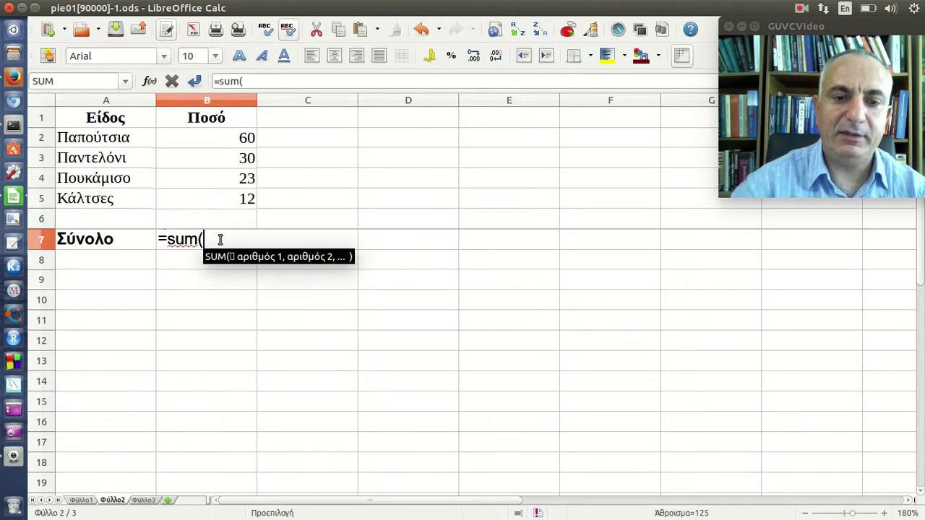
{"action": "left_click_drag", "start_coordinate": [238, 137], "coordinate": [236, 201]}
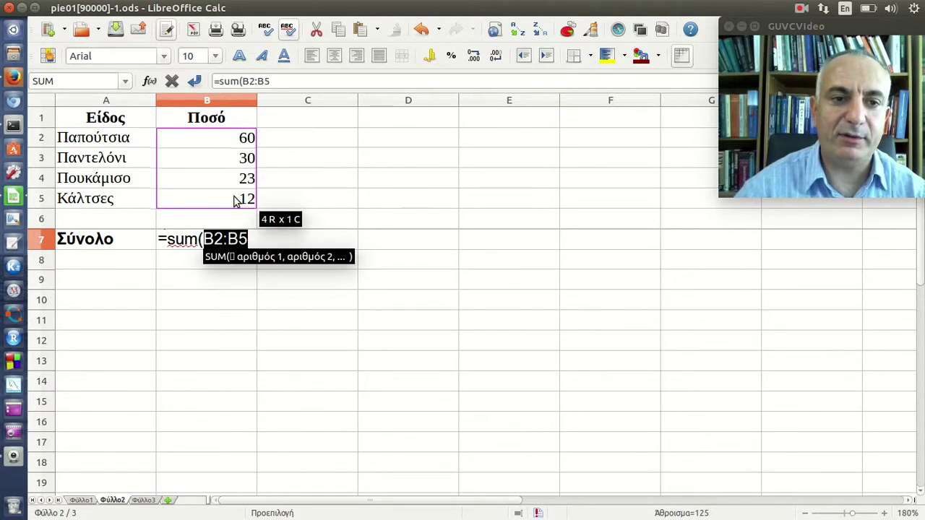
{"action": "type", "text": ")"}
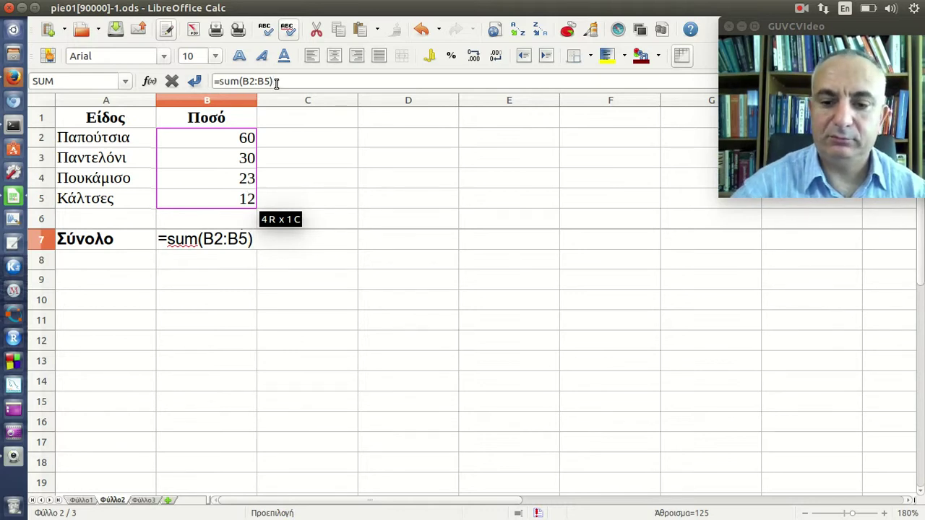
{"action": "key", "text": "Return"}
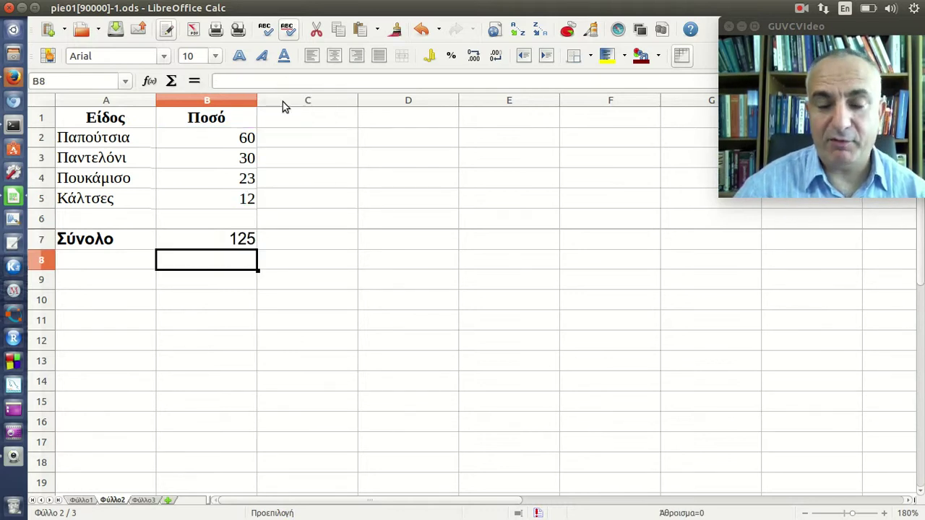
{"action": "left_click", "coordinate": [242, 241]}
{"action": "left_click", "coordinate": [296, 82]}
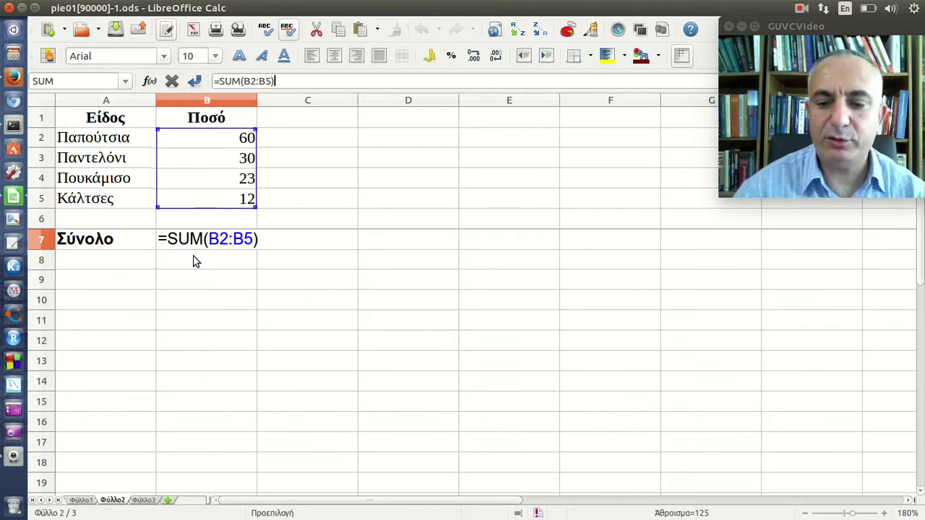
{"action": "key", "text": "Return"}
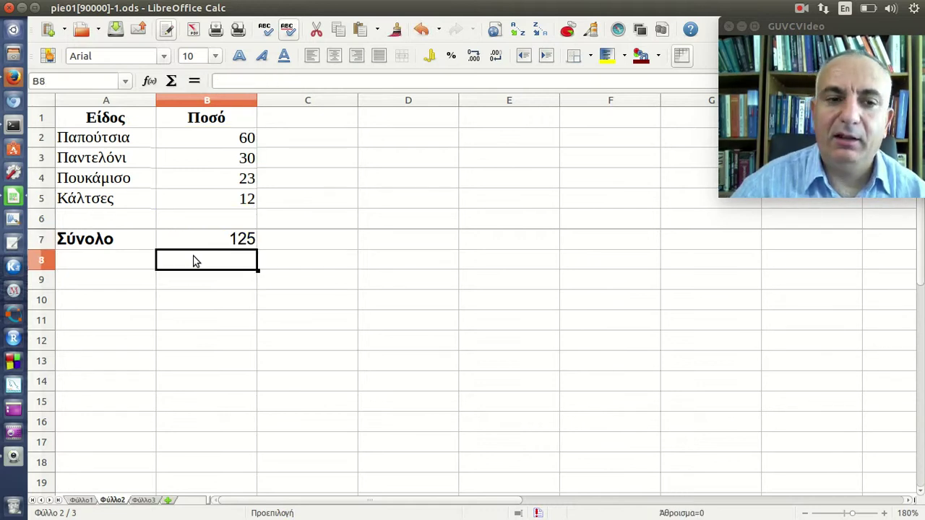
{"action": "left_click", "coordinate": [196, 246]}
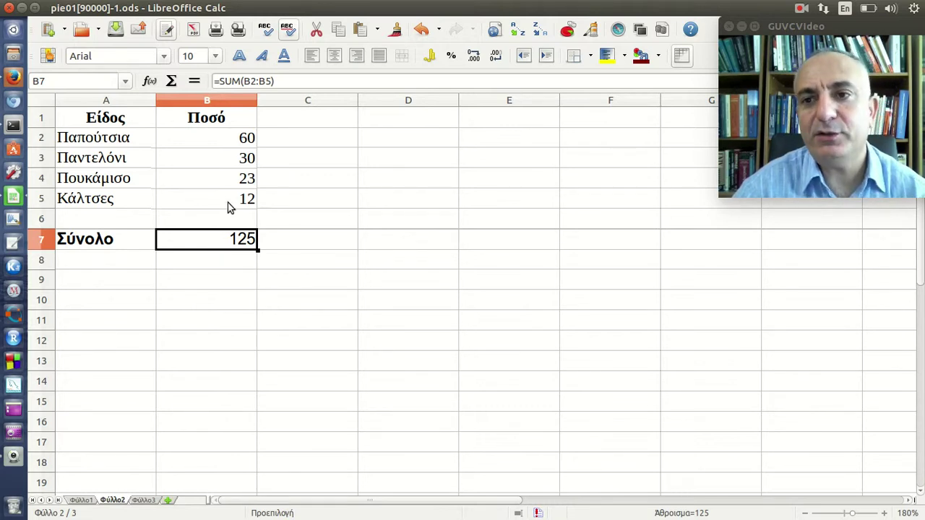
Add a bold Ποσοστό column heading in C1.
{"action": "left_click", "coordinate": [280, 122]}
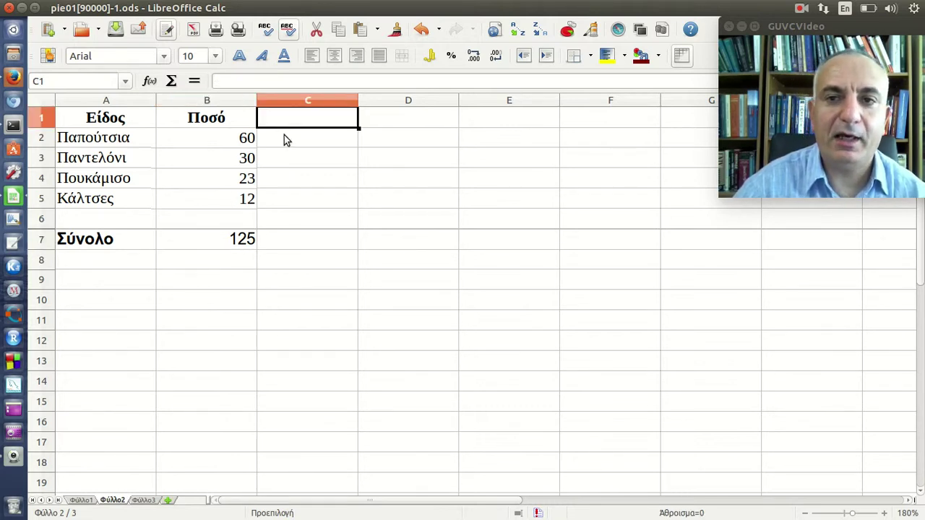
{"action": "key", "text": "alt+shift"}
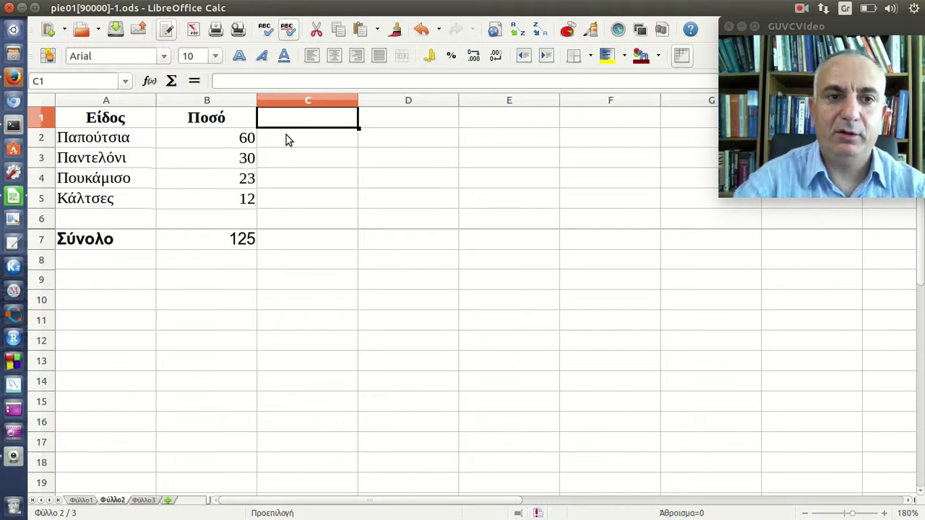
{"action": "type", "text": "Ποσοσ"}
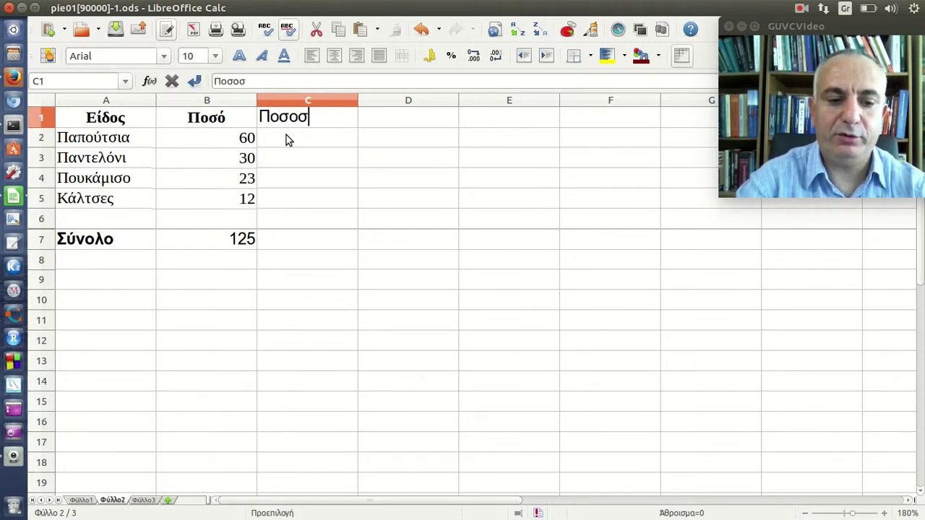
{"action": "type", "text": "τό"}
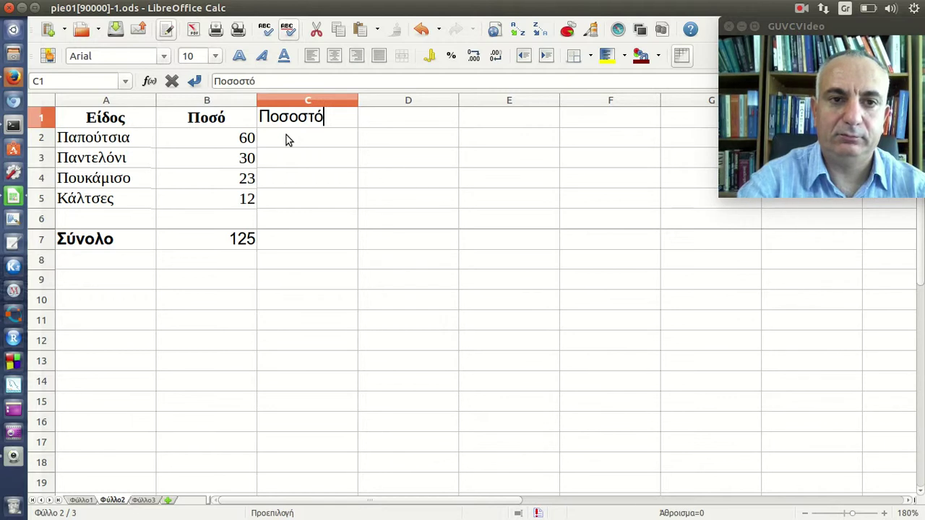
{"action": "key", "text": "Return"}
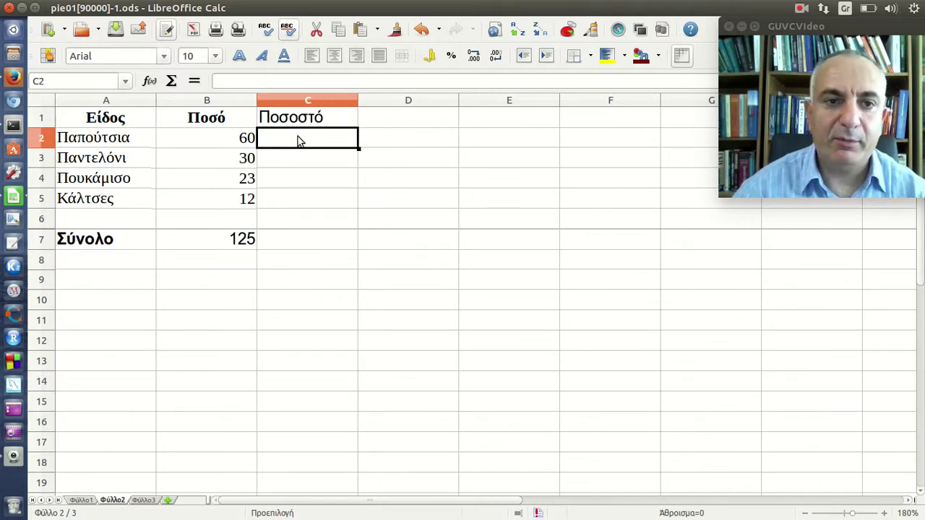
{"action": "left_click", "coordinate": [297, 123]}
{"action": "left_click", "coordinate": [241, 58]}
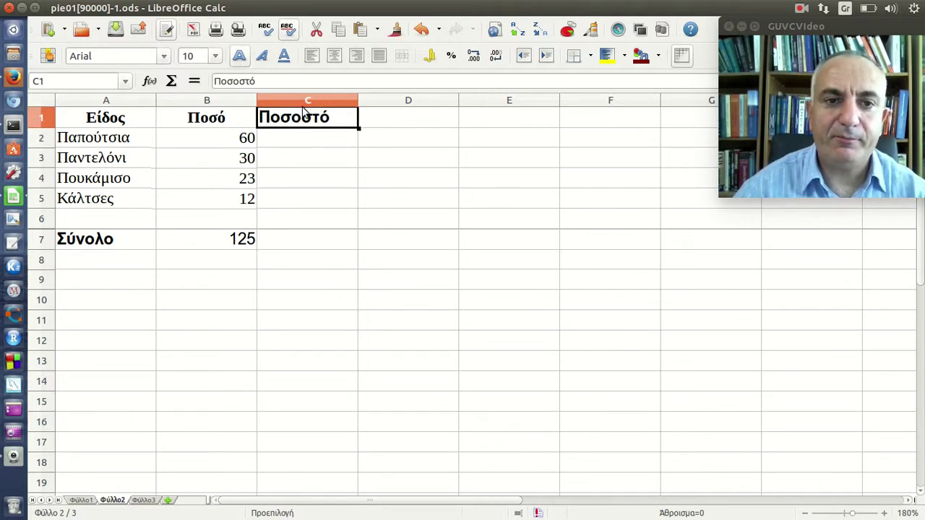
Enter =B2*100/B7 in C2 to show Παπούτσια's percentage, 48.
{"action": "left_click", "coordinate": [313, 141]}
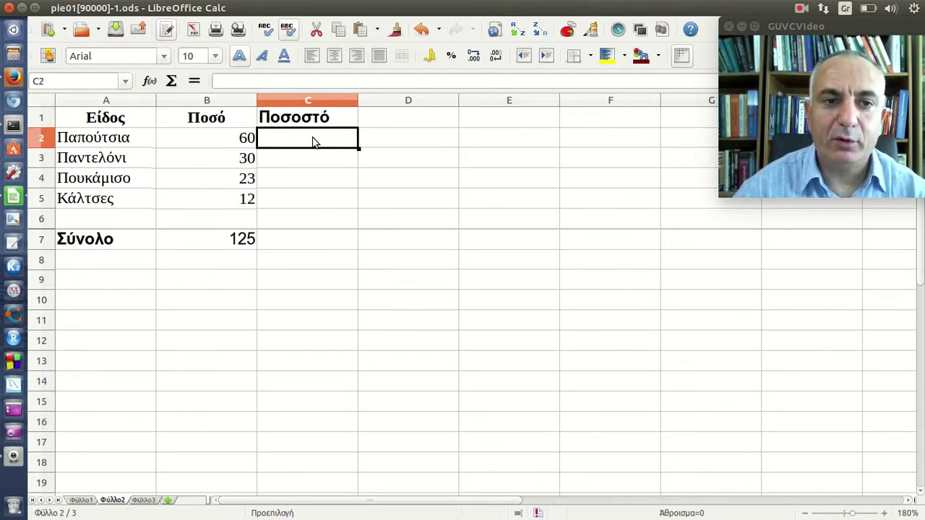
{"action": "type", "text": "="}
{"action": "left_click", "coordinate": [211, 143]}
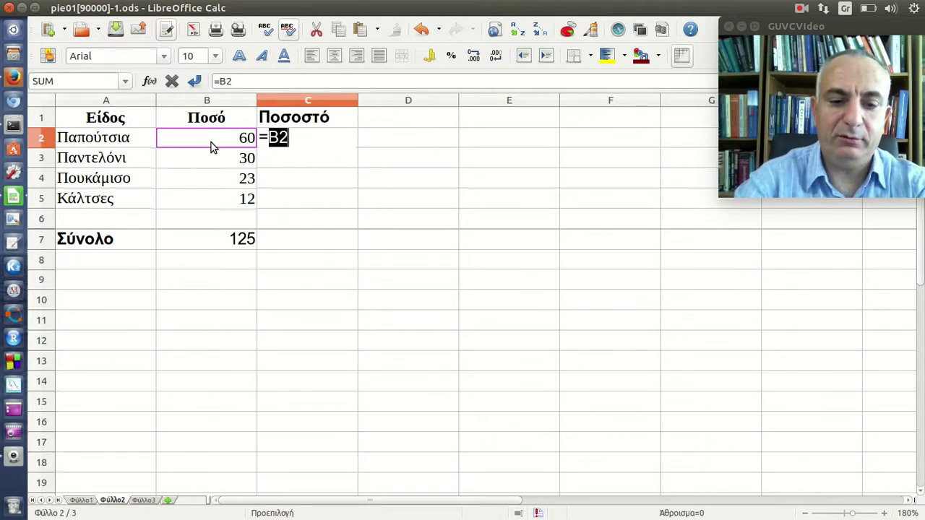
{"action": "type", "text": "*100"}
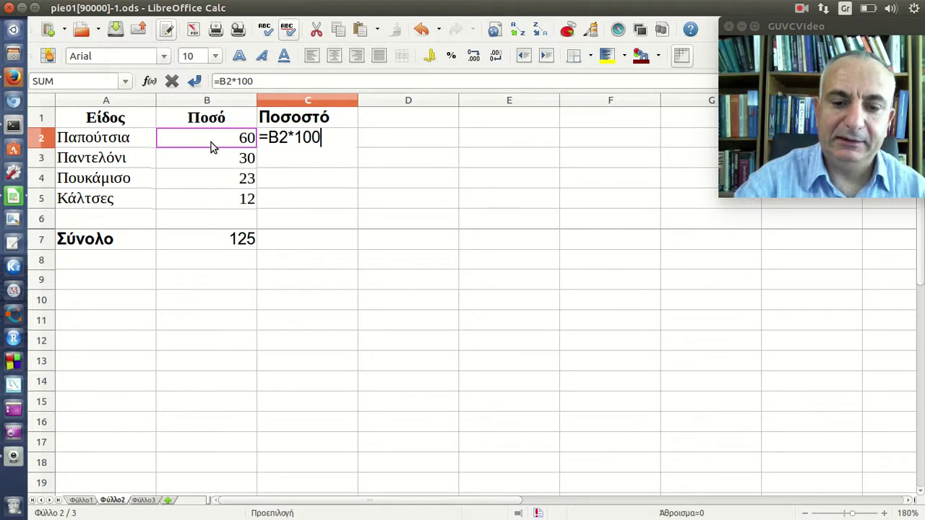
{"action": "type", "text": "/"}
{"action": "left_click", "coordinate": [224, 247]}
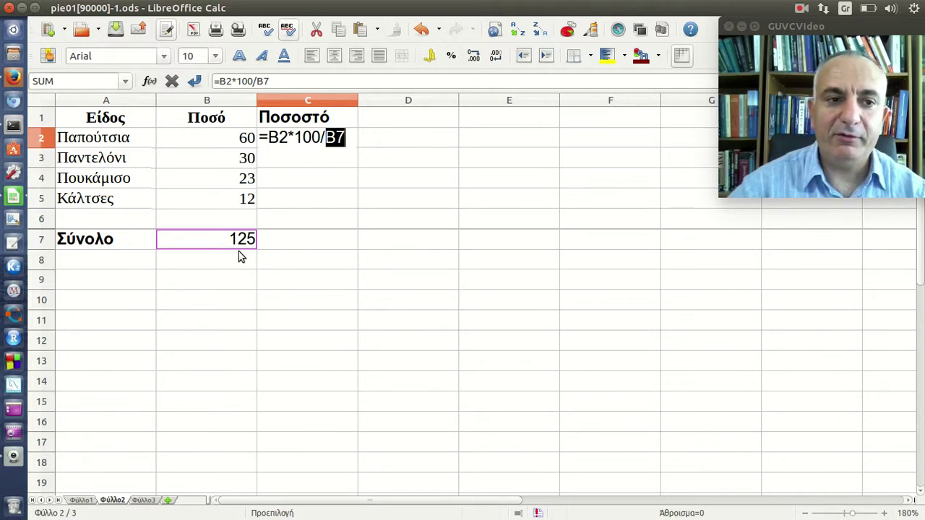
{"action": "key", "text": "Return"}
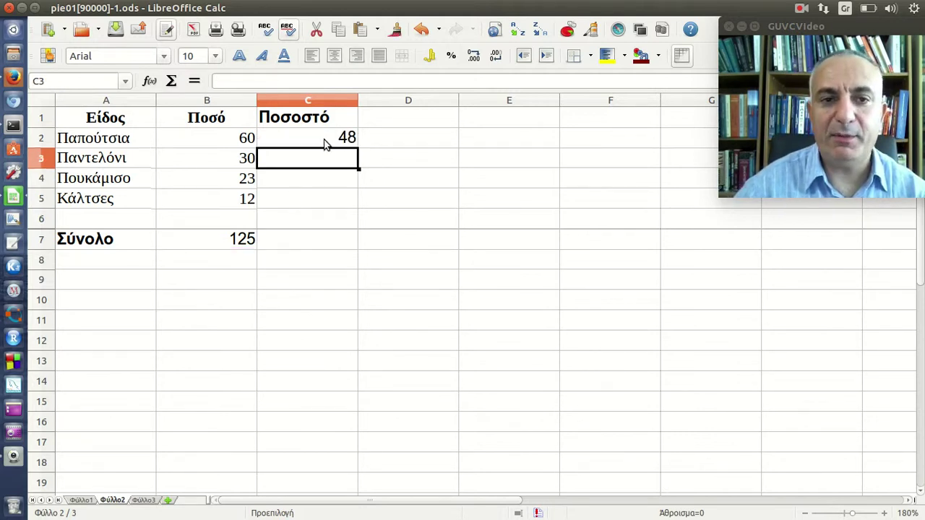
{"action": "left_click", "coordinate": [325, 139]}
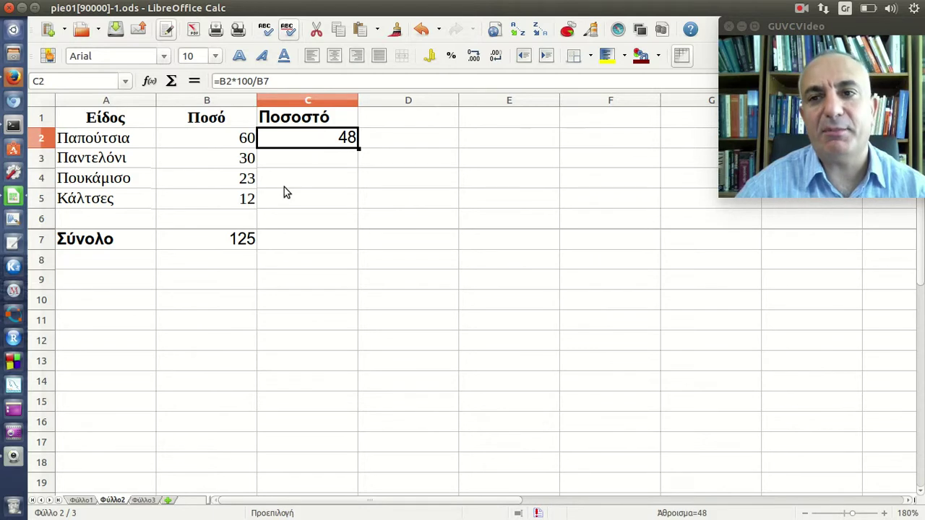
{"action": "left_click", "coordinate": [383, 140]}
{"action": "type", "text": "="}
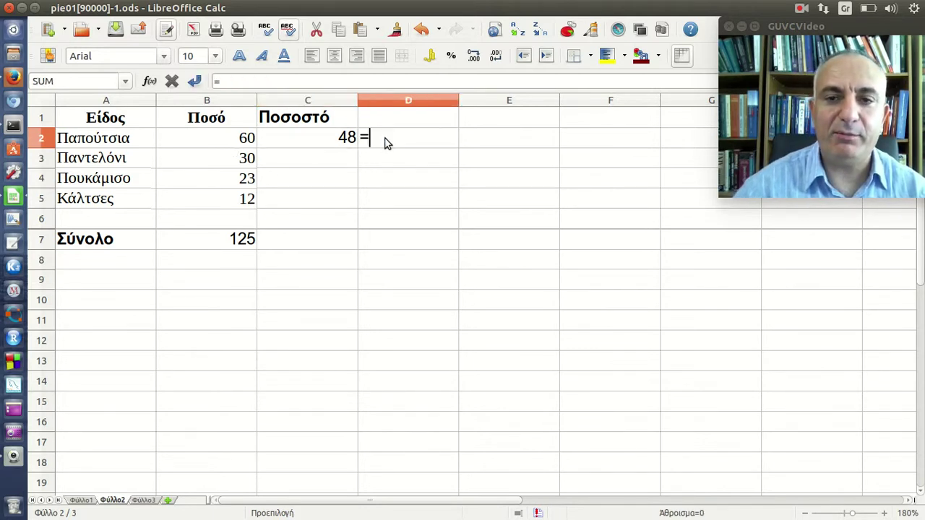
{"action": "left_click", "coordinate": [329, 142]}
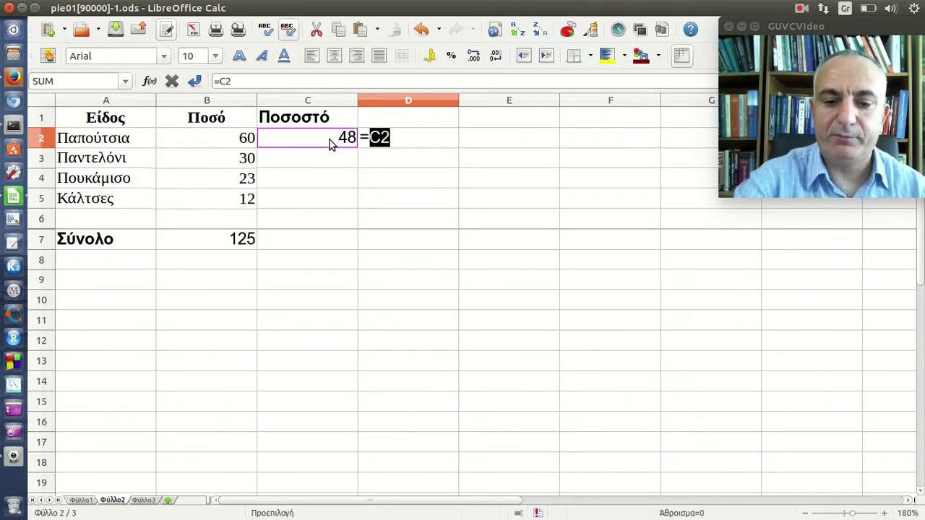
{"action": "type", "text": "*"}
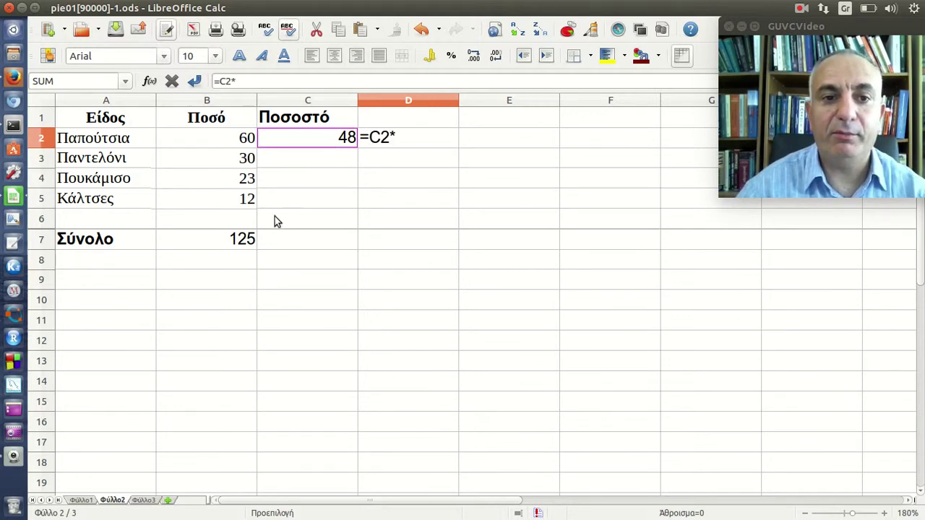
{"action": "left_click", "coordinate": [243, 246]}
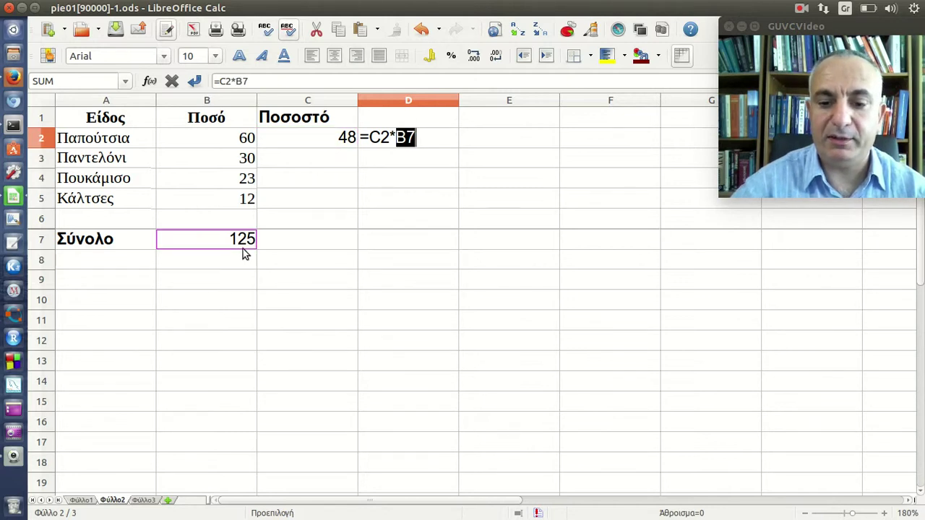
{"action": "type", "text": "/100"}
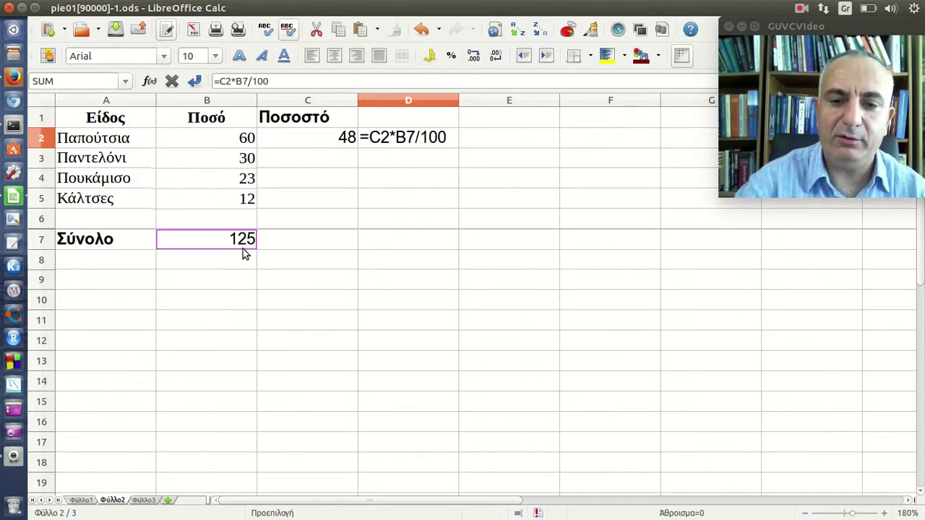
{"action": "key", "text": "Return"}
{"action": "left_click", "coordinate": [390, 148]}
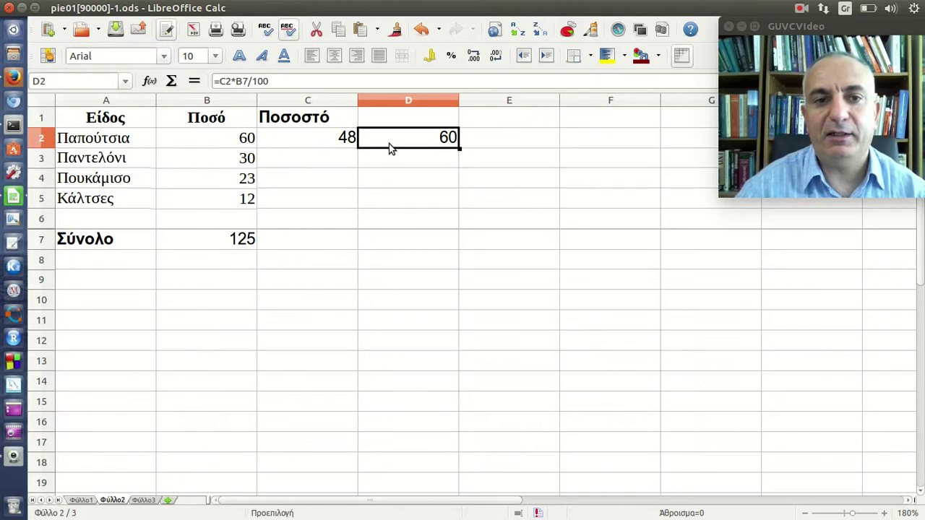
{"action": "left_click", "coordinate": [313, 81]}
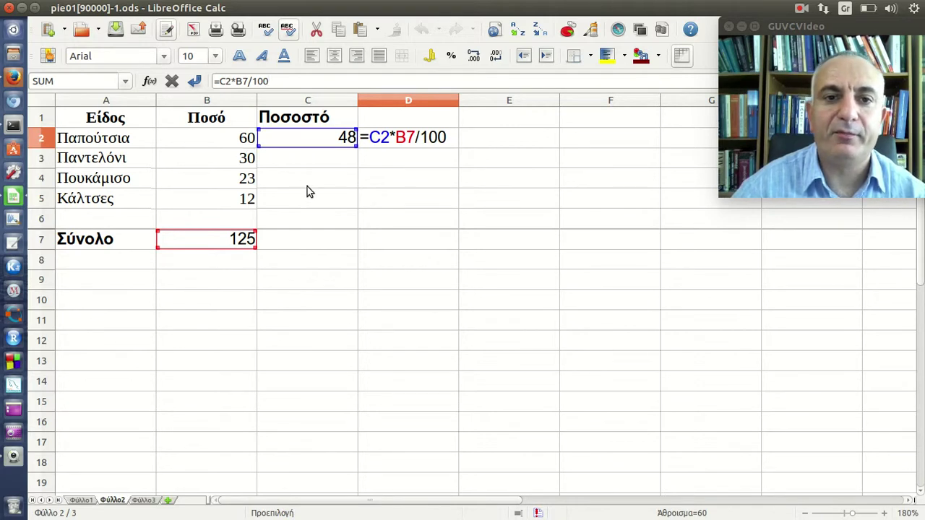
{"action": "key", "text": "Return"}
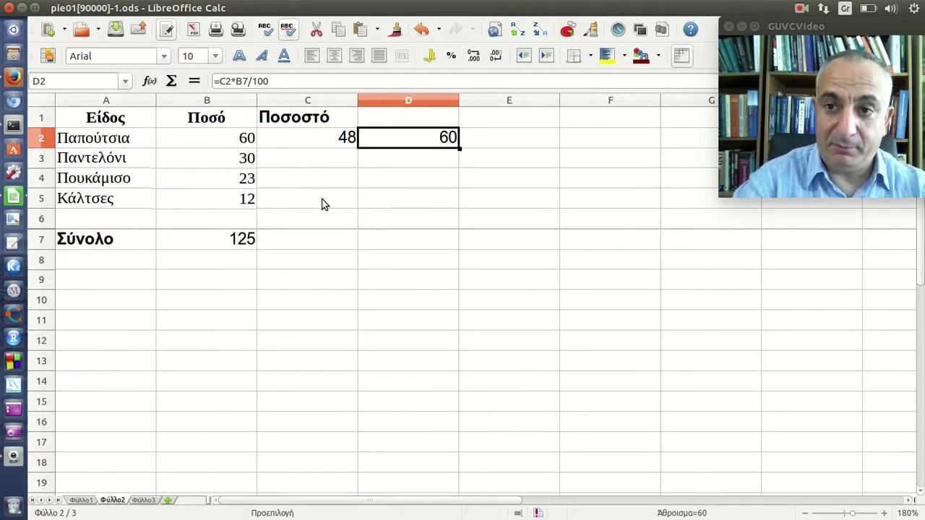
{"action": "key", "text": "Delete"}
Remove *100 from C2's formula, leaving =B2/B7 to show 0.48.
{"action": "left_click", "coordinate": [285, 133]}
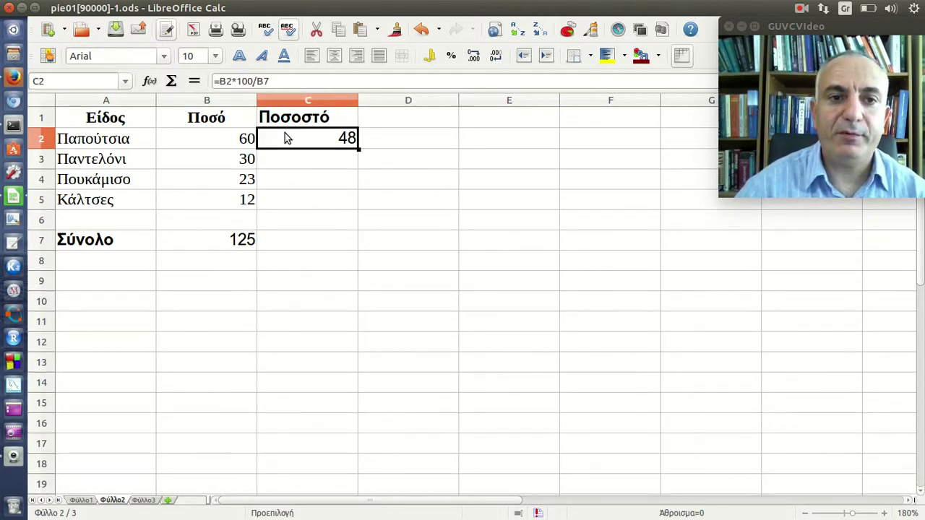
{"action": "left_click_drag", "start_coordinate": [232, 81], "coordinate": [254, 81]}
{"action": "key", "text": "Delete"}
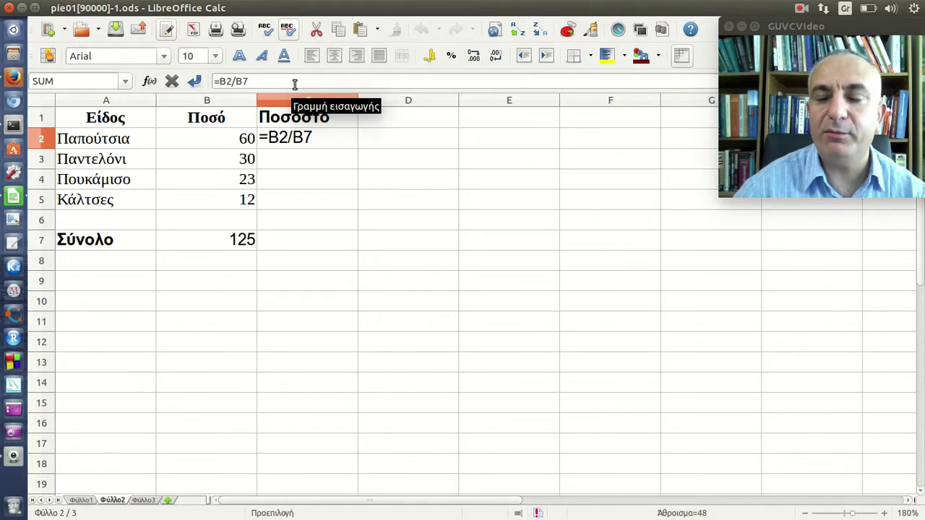
{"action": "key", "text": "Return"}
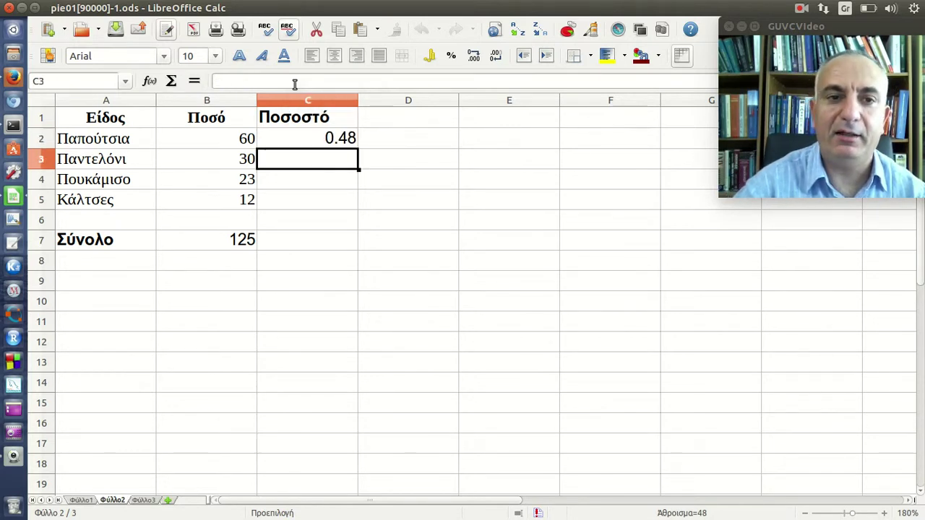
{"action": "left_click", "coordinate": [325, 145]}
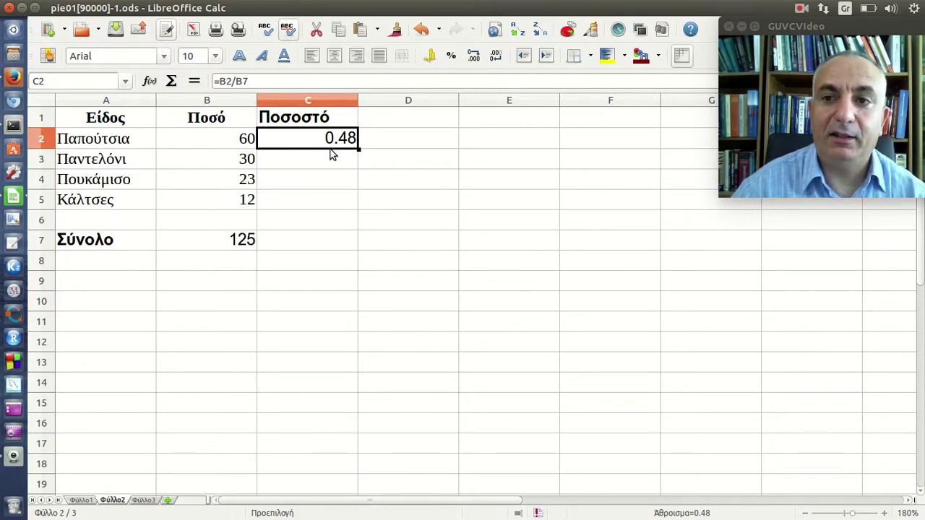
Apply percent format to C2 and set one decimal place so it reads 48.0%.
{"action": "left_click", "coordinate": [452, 58]}
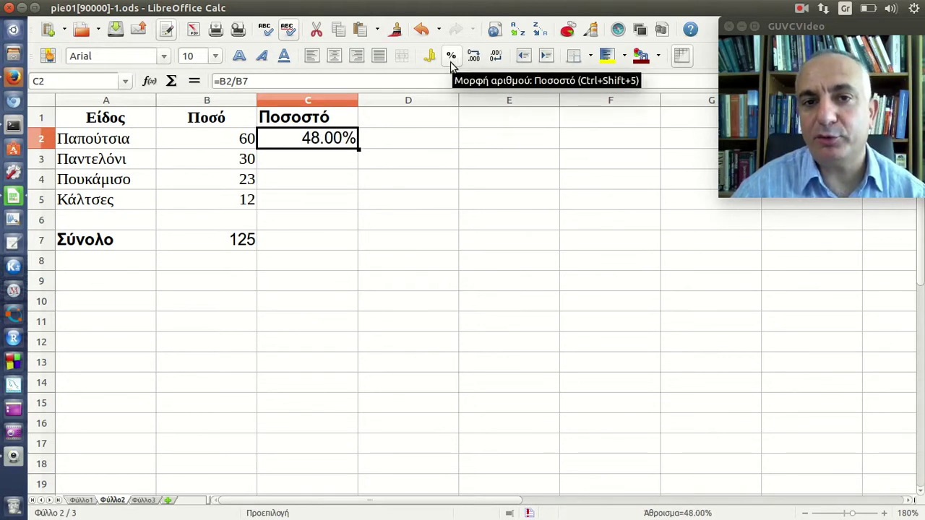
{"action": "left_click", "coordinate": [474, 59]}
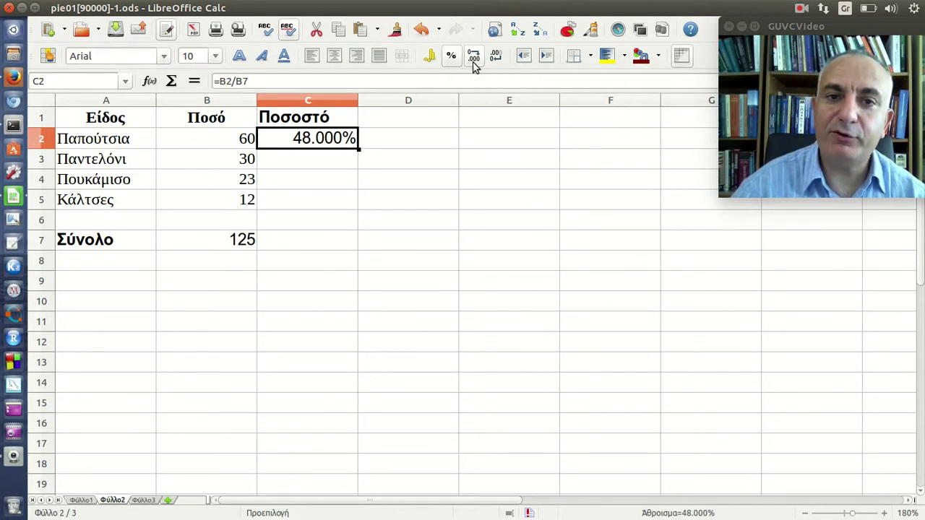
{"action": "left_click", "coordinate": [496, 60]}
{"action": "left_click", "coordinate": [496, 59]}
{"action": "left_click", "coordinate": [496, 59]}
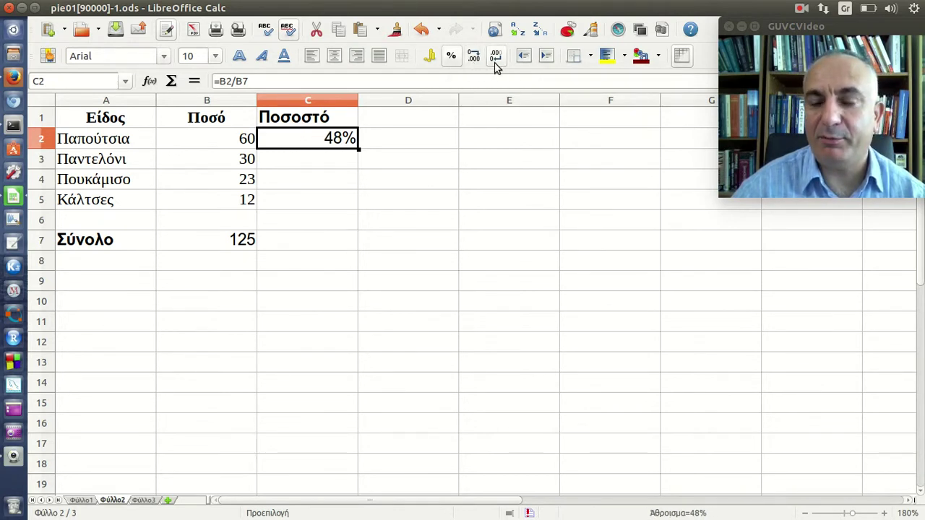
{"action": "left_click", "coordinate": [474, 59]}
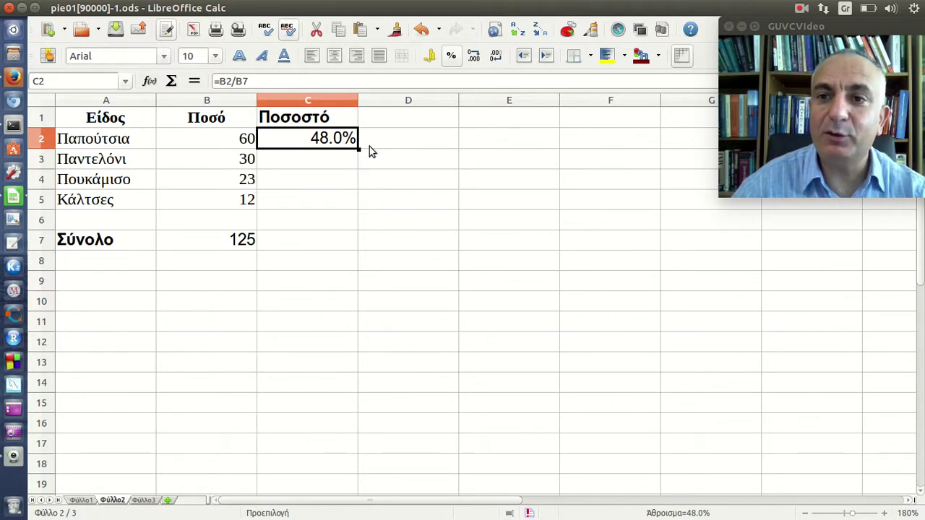
Enter the check formula =C2+0 in D2.
{"action": "left_click", "coordinate": [406, 149]}
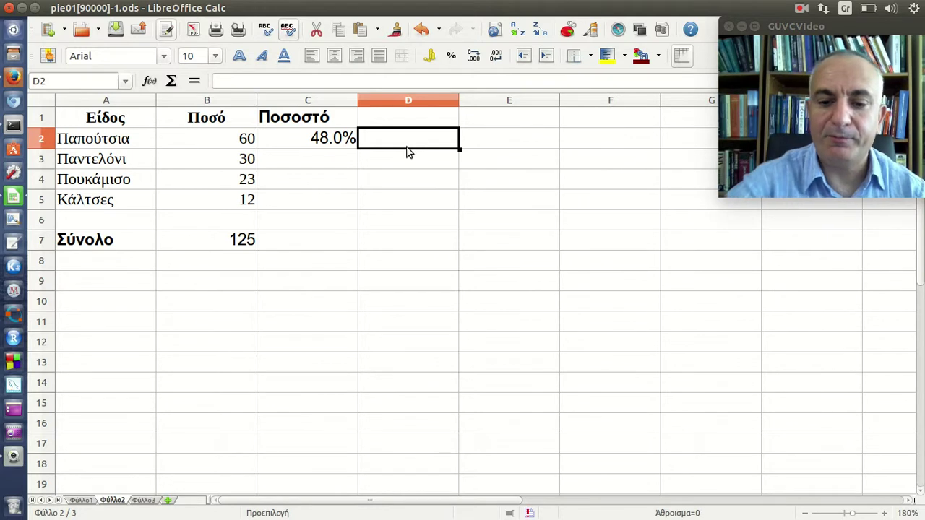
{"action": "type", "text": "="}
{"action": "left_click", "coordinate": [311, 146]}
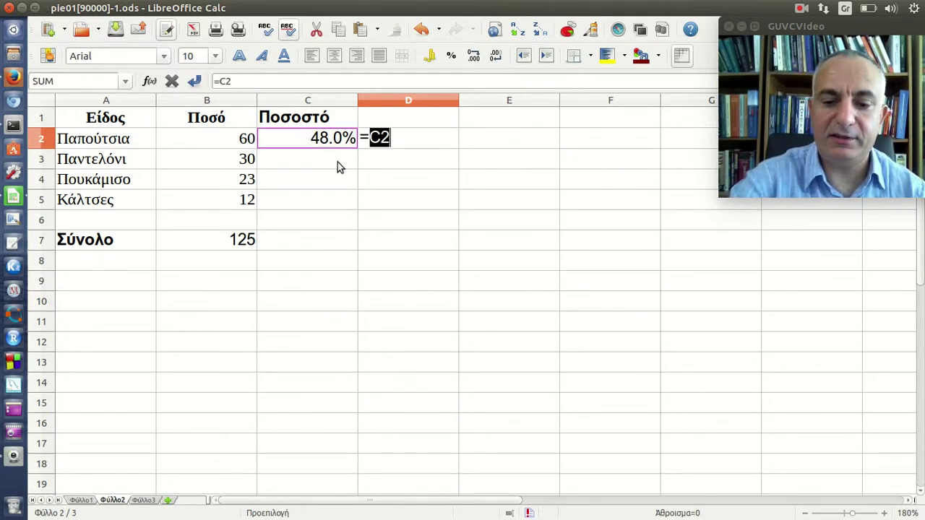
{"action": "type", "text": "+0"}
{"action": "key", "text": "Return"}
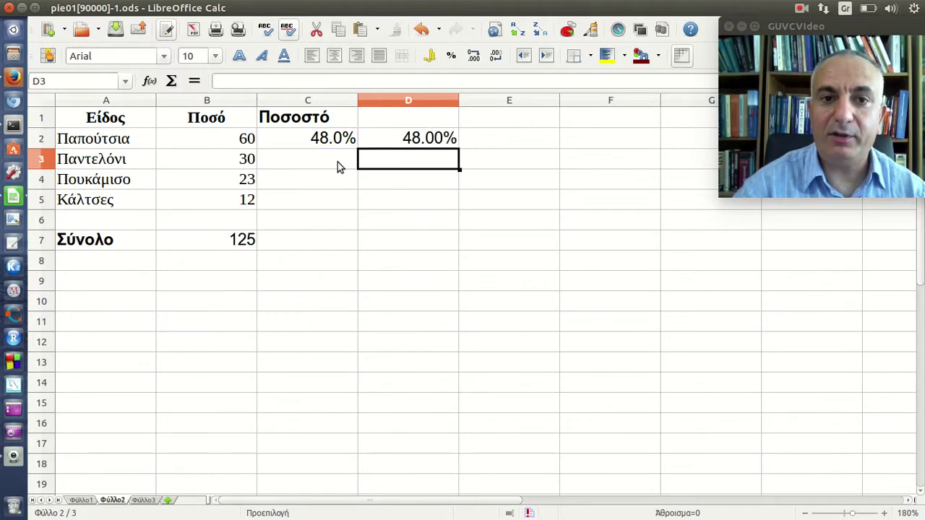
Remove the percent format from D2 so it shows the plain value 0.48.
{"action": "left_click", "coordinate": [409, 142]}
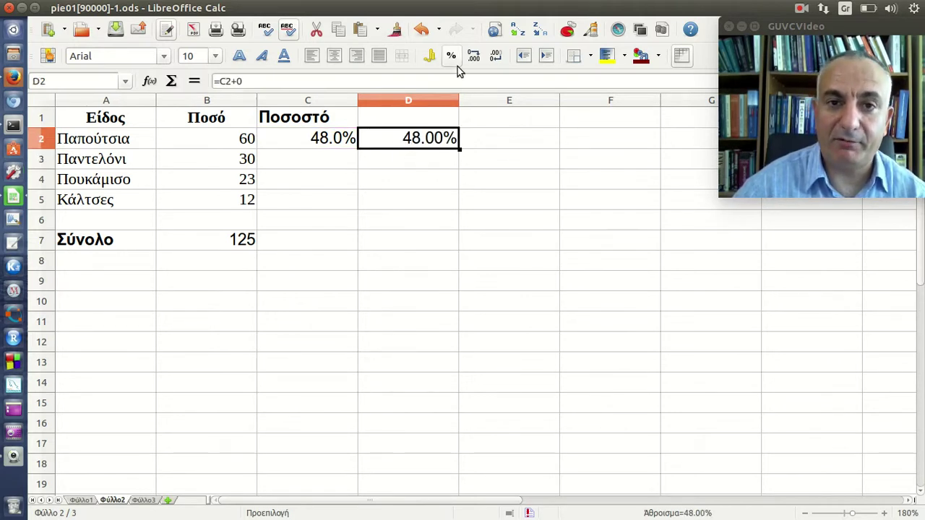
{"action": "left_click", "coordinate": [454, 59]}
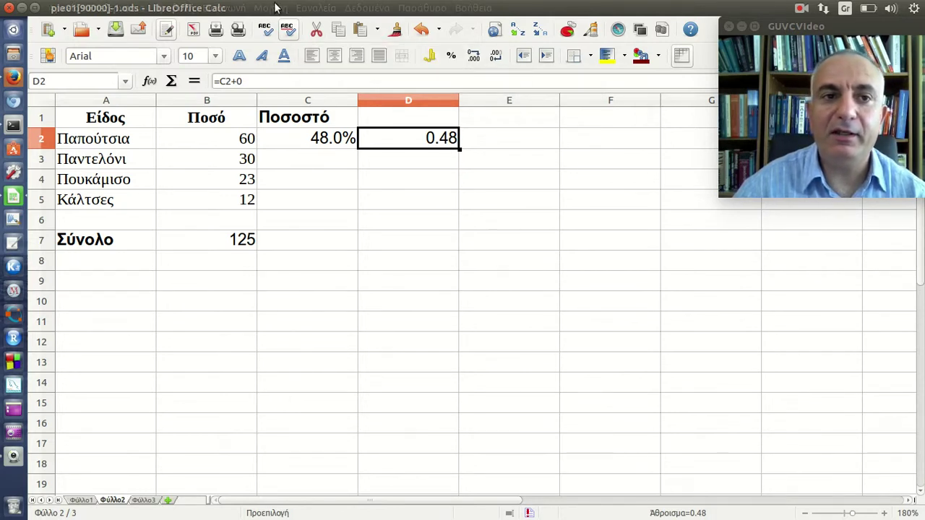
{"action": "left_click", "coordinate": [261, 9]}
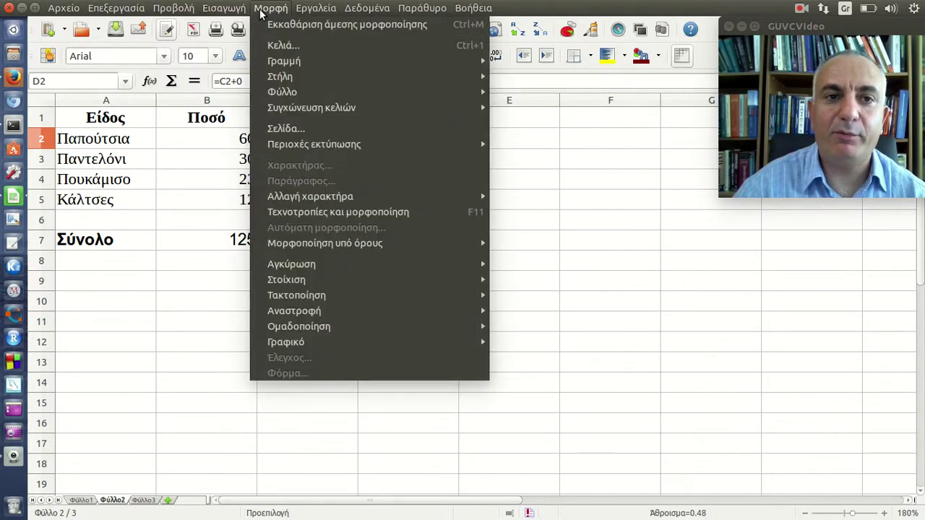
{"action": "left_click", "coordinate": [477, 148]}
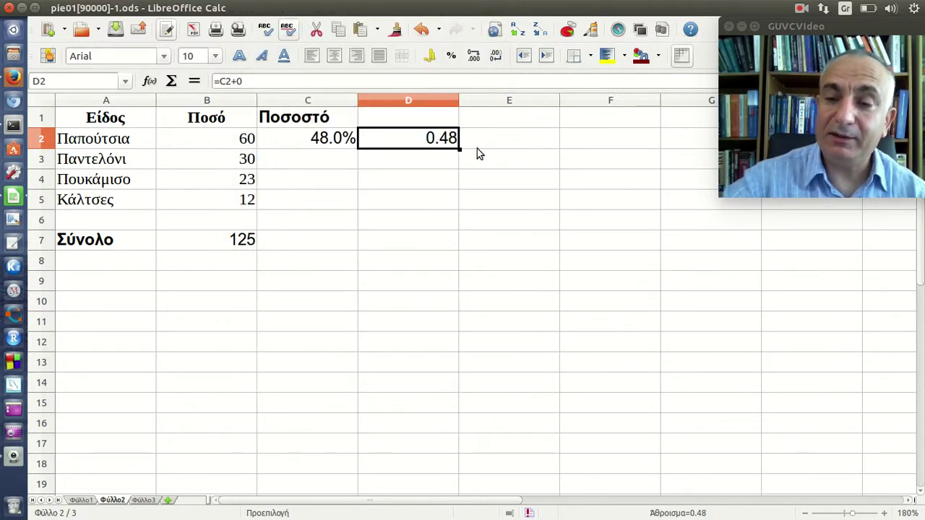
Commit =B2/B7 in C2 so it displays 48.0%.
{"action": "left_click", "coordinate": [331, 142]}
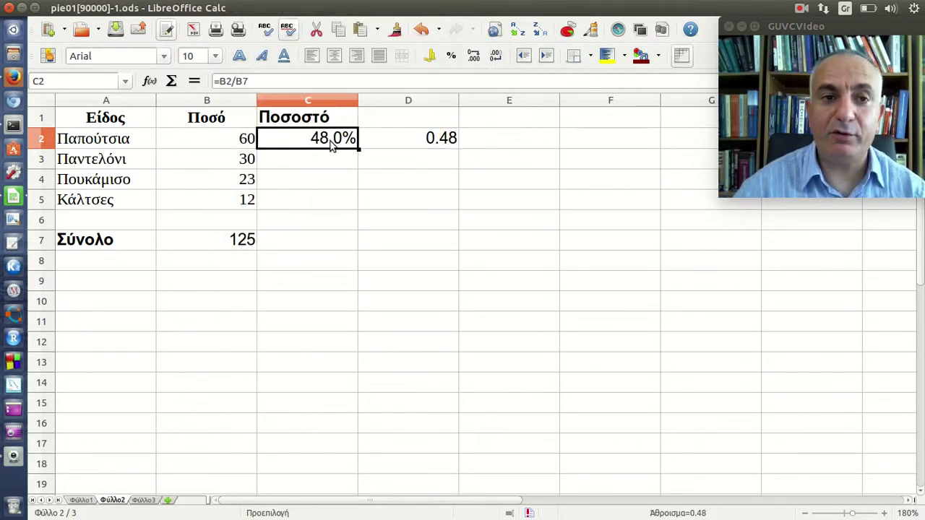
{"action": "left_click", "coordinate": [293, 82]}
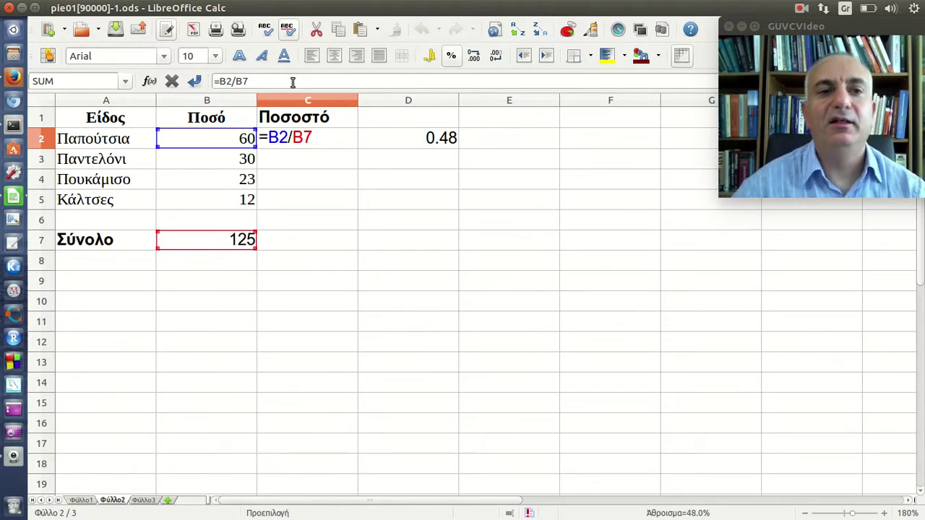
{"action": "key", "text": "Return"}
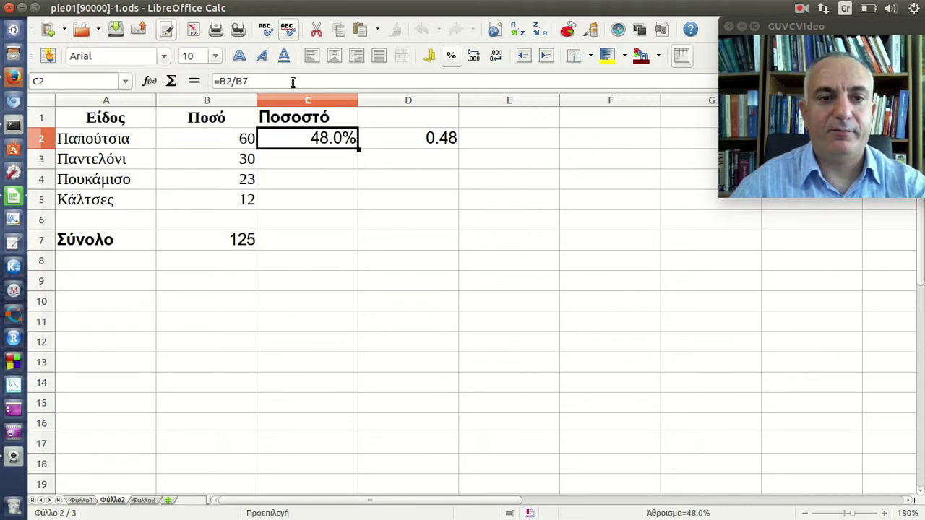
Clear the contents of cells C2 and D2.
{"action": "left_click", "coordinate": [344, 177]}
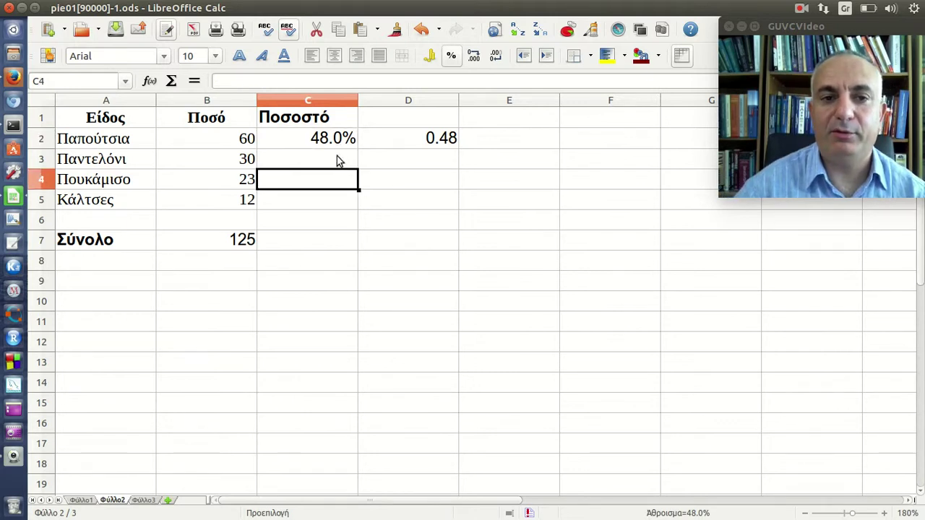
{"action": "left_click_drag", "start_coordinate": [329, 139], "coordinate": [419, 138]}
{"action": "key", "text": "Delete"}
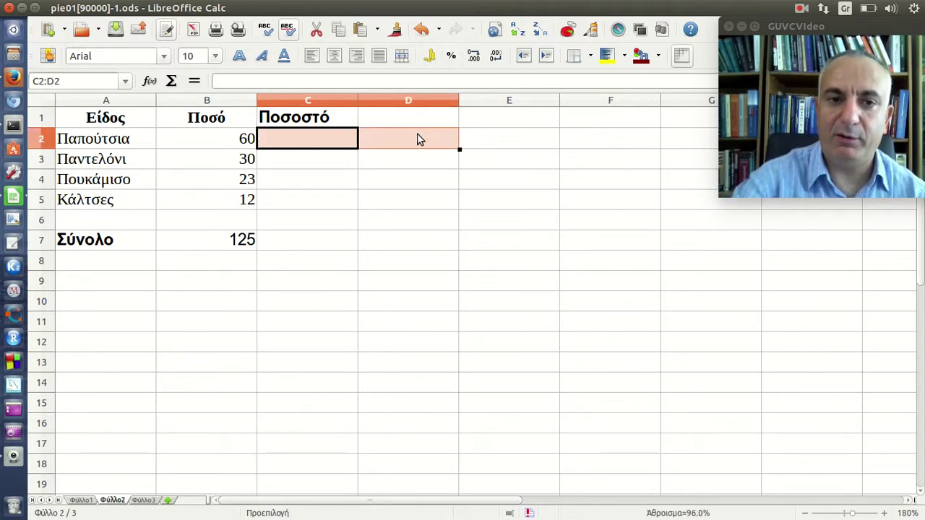
{"action": "key", "text": "Return"}
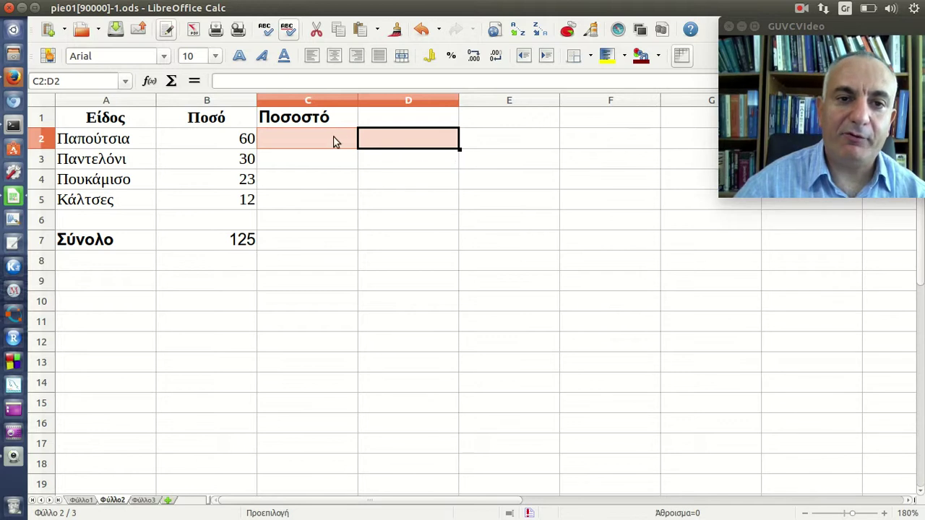
Rebuild C2's formula as =B2/B7%, which displays 4800.0%.
{"action": "left_click", "coordinate": [332, 139]}
{"action": "left_click", "coordinate": [321, 83]}
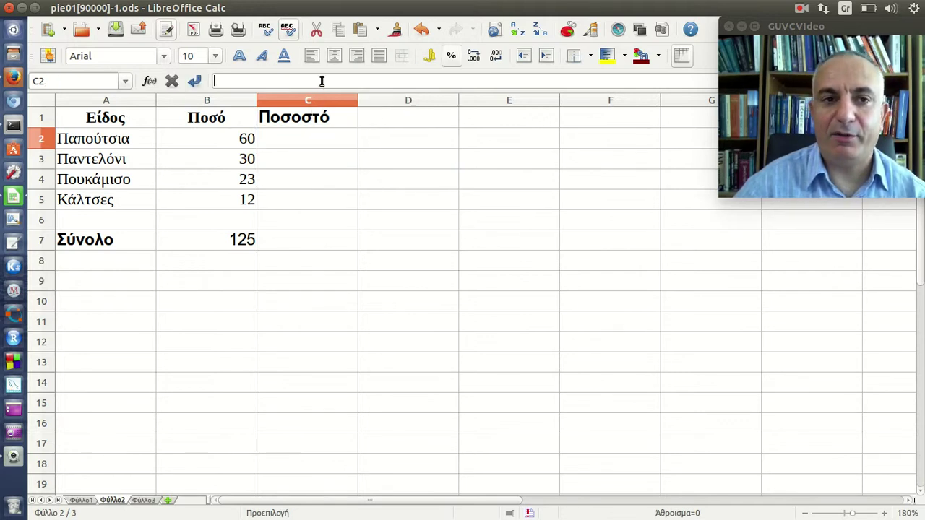
{"action": "type", "text": "="}
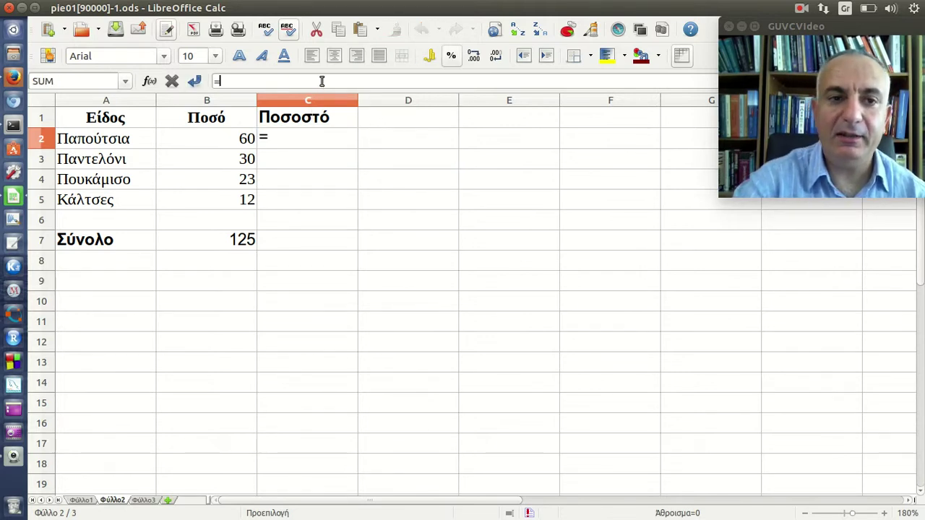
{"action": "left_click", "coordinate": [238, 142]}
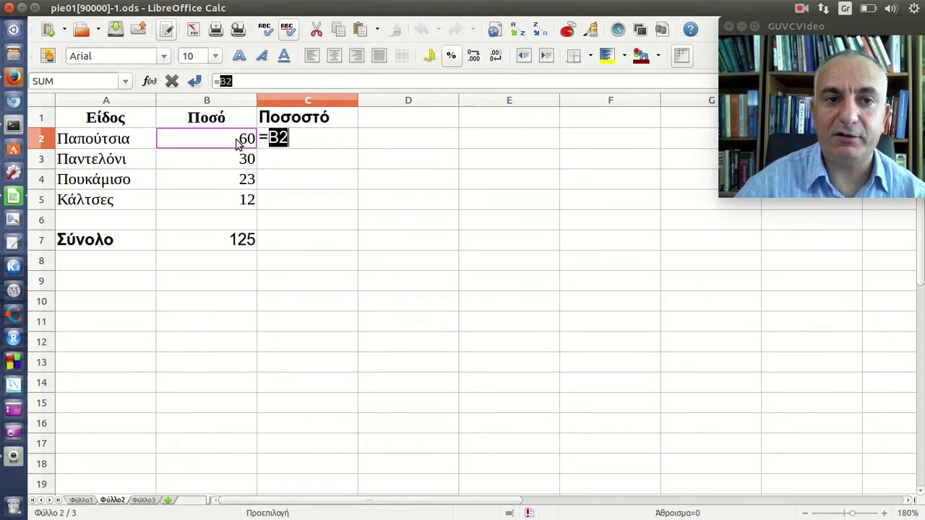
{"action": "type", "text": "/"}
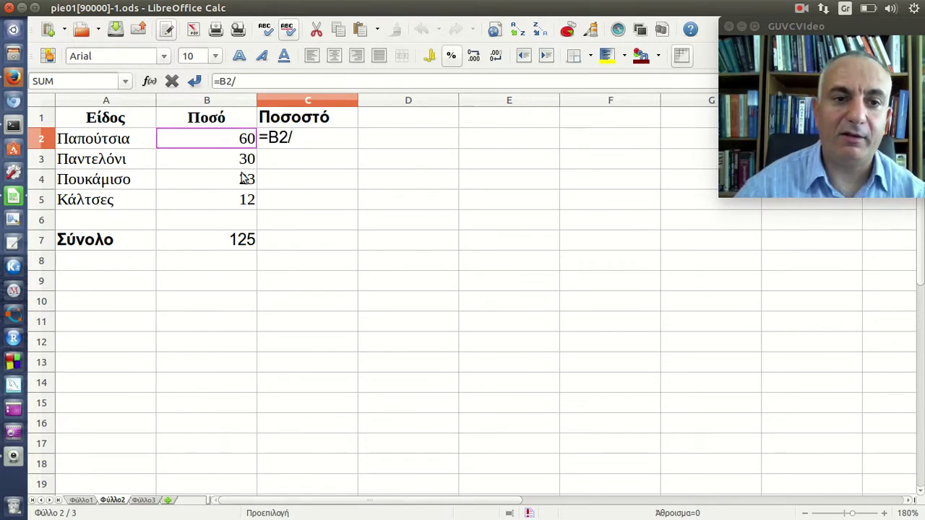
{"action": "left_click", "coordinate": [246, 206]}
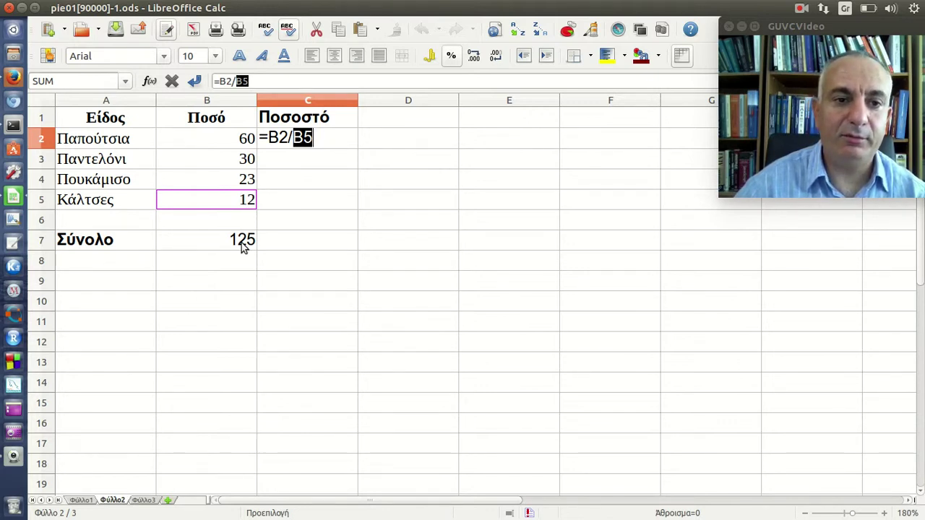
{"action": "left_click", "coordinate": [244, 245]}
{"action": "left_click", "coordinate": [263, 81]}
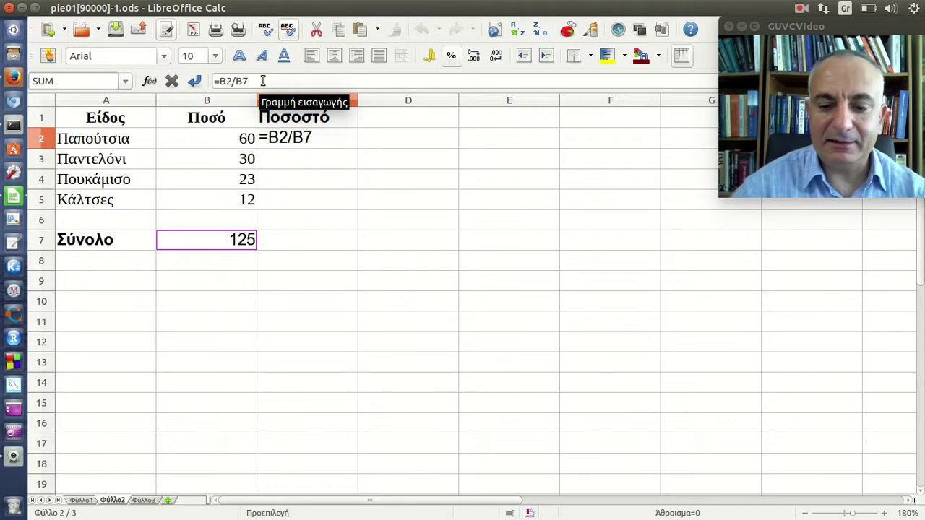
{"action": "type", "text": "%"}
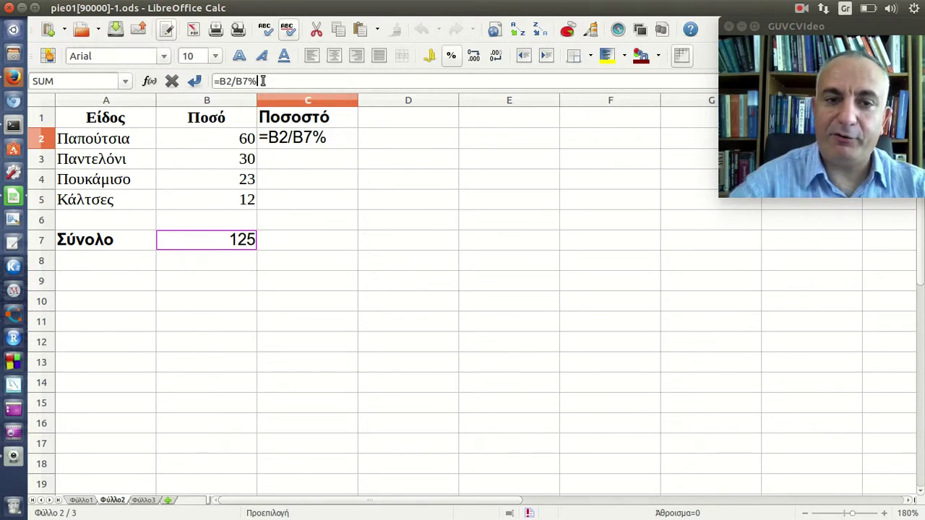
{"action": "key", "text": "Return"}
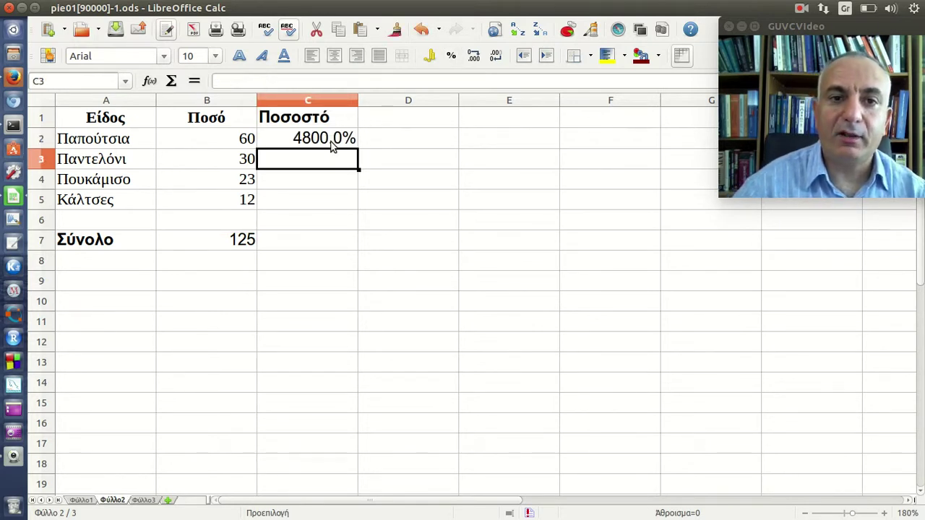
Turn off percent formatting on C2 and re-enter =B2/B7% so it shows 48.
{"action": "left_click", "coordinate": [333, 142]}
{"action": "left_click", "coordinate": [455, 60]}
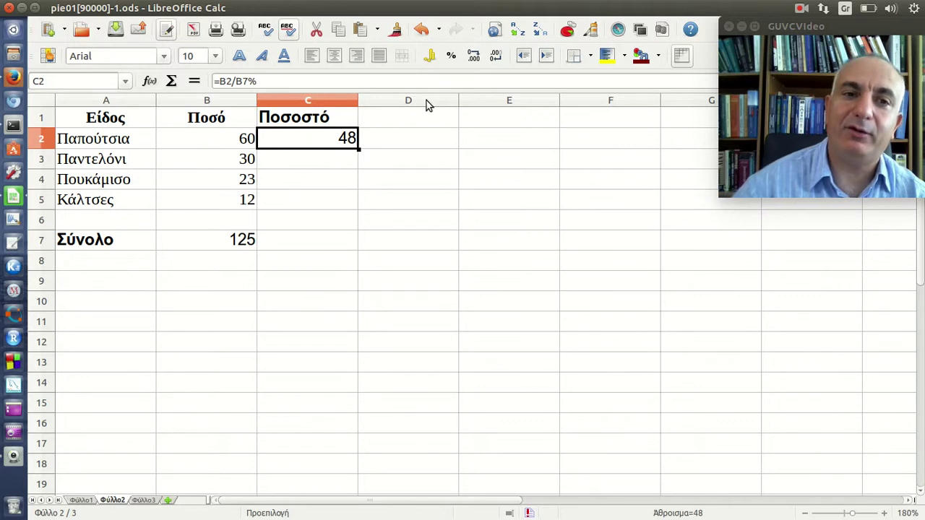
{"action": "left_click", "coordinate": [432, 81]}
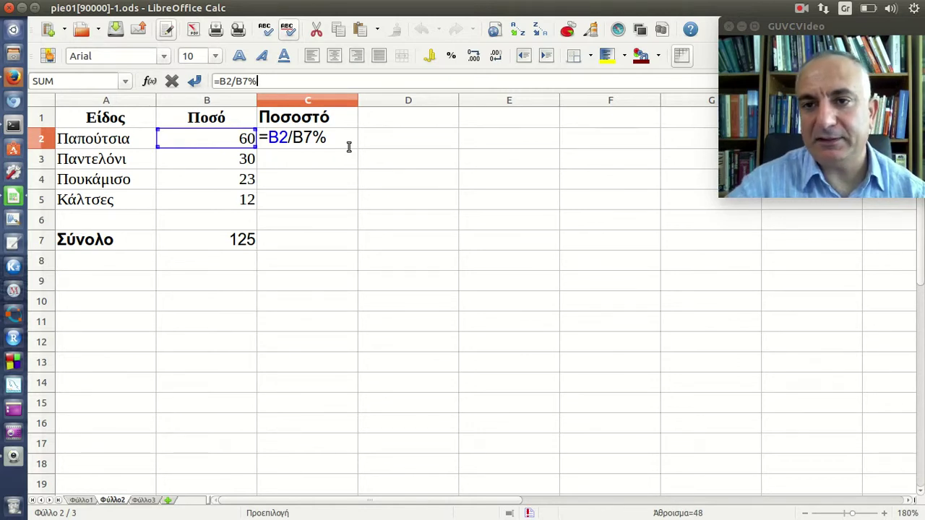
{"action": "left_click", "coordinate": [352, 141]}
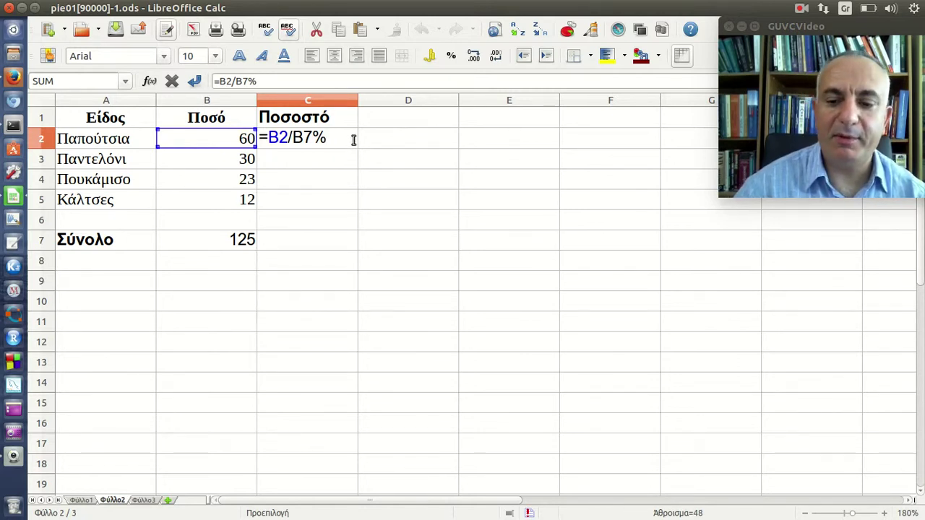
{"action": "key", "text": "Return"}
{"action": "left_click", "coordinate": [354, 144]}
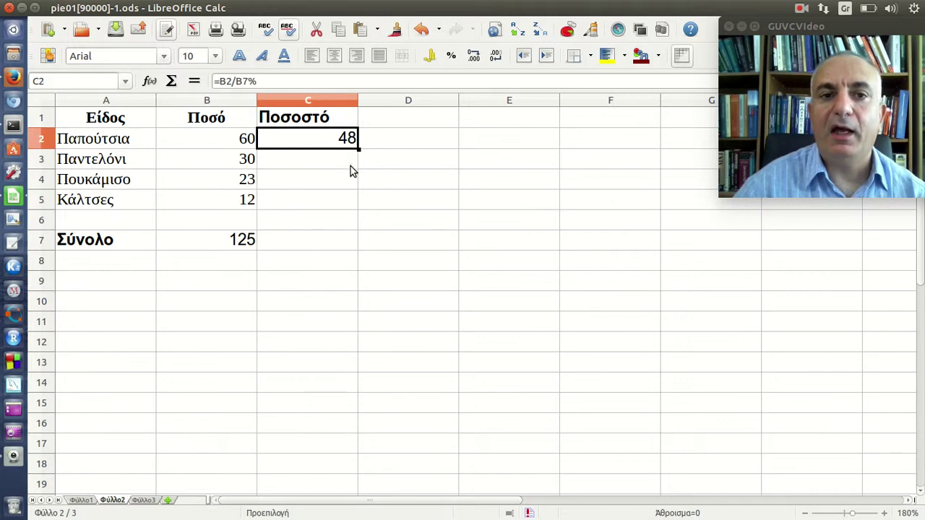
{"action": "left_click", "coordinate": [336, 165]}
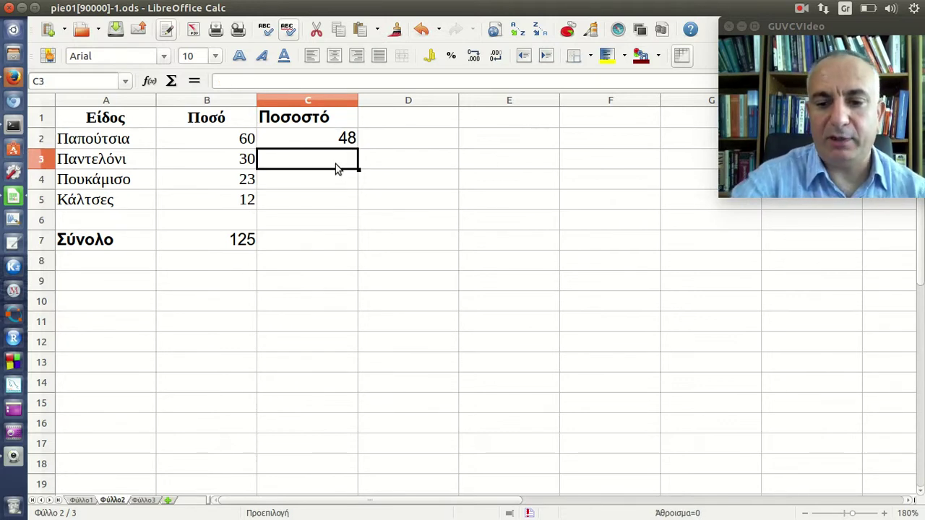
Enter =B3/B7% in C3 so Παντελόνι's share shows 24.
{"action": "type", "text": "="}
{"action": "left_click", "coordinate": [227, 161]}
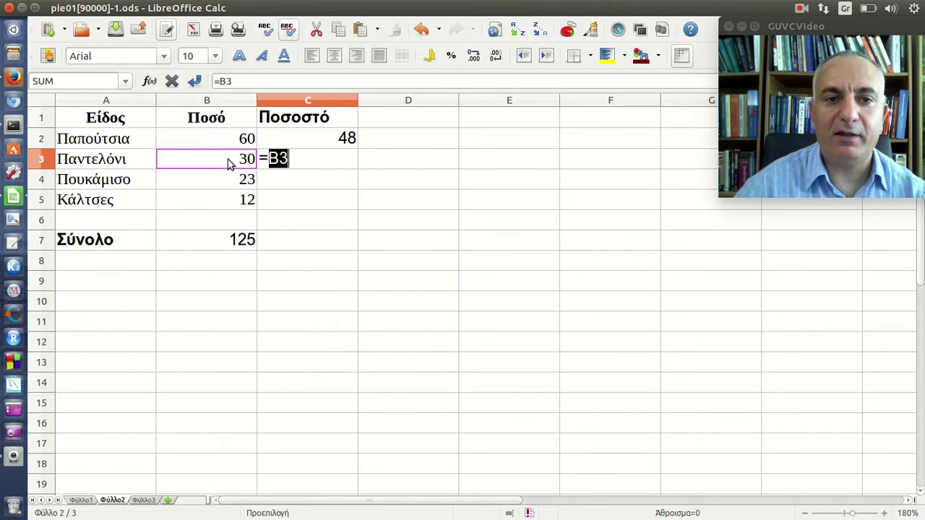
{"action": "type", "text": "/"}
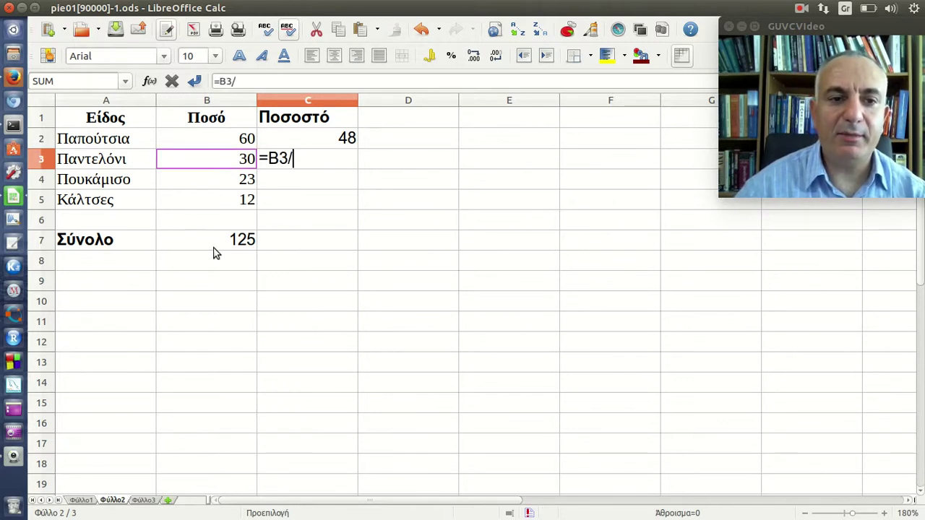
{"action": "left_click", "coordinate": [214, 247]}
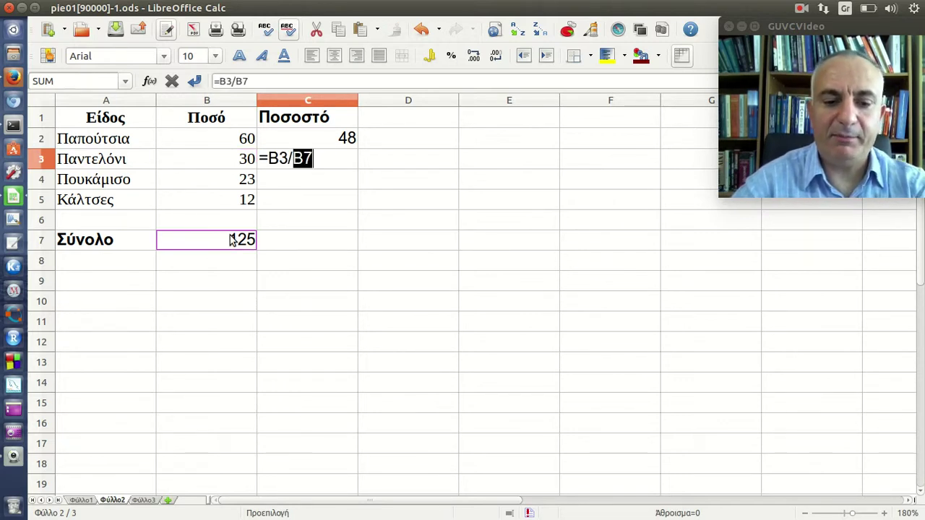
{"action": "type", "text": "%"}
{"action": "key", "text": "Return"}
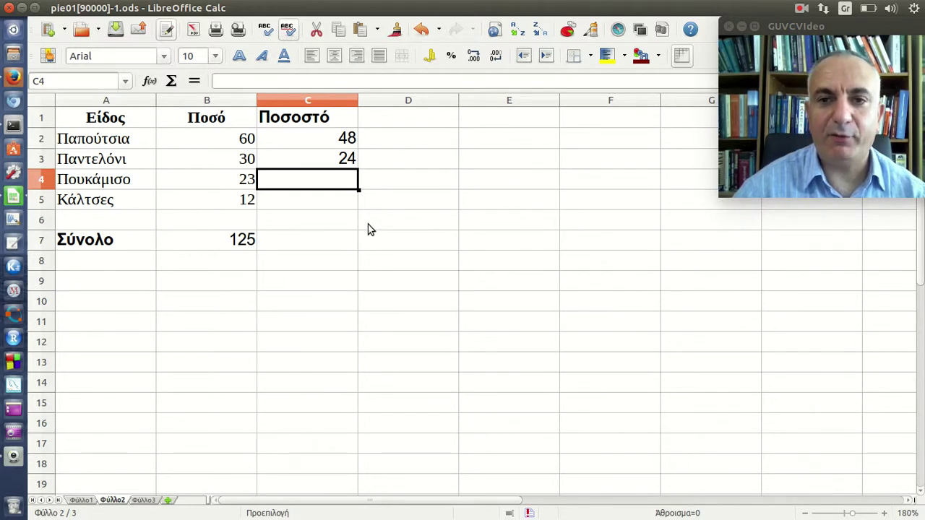
Make the total's row absolute in C2, changing its formula to =B2/B$7%.
{"action": "left_click", "coordinate": [322, 145]}
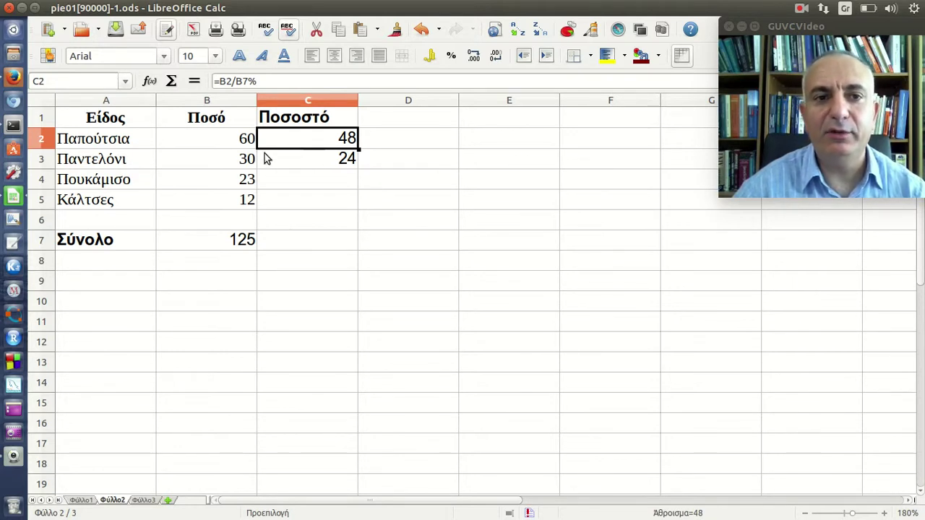
{"action": "left_click", "coordinate": [248, 82]}
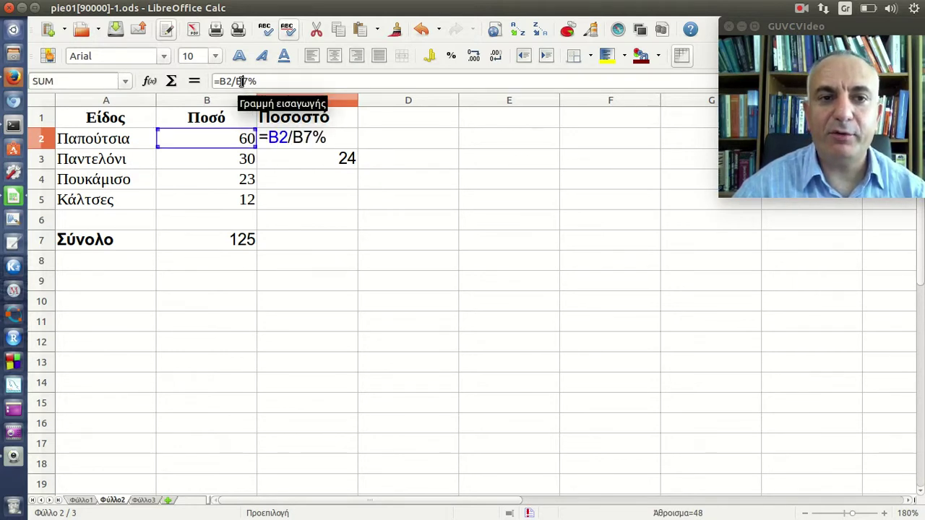
{"action": "type", "text": "$"}
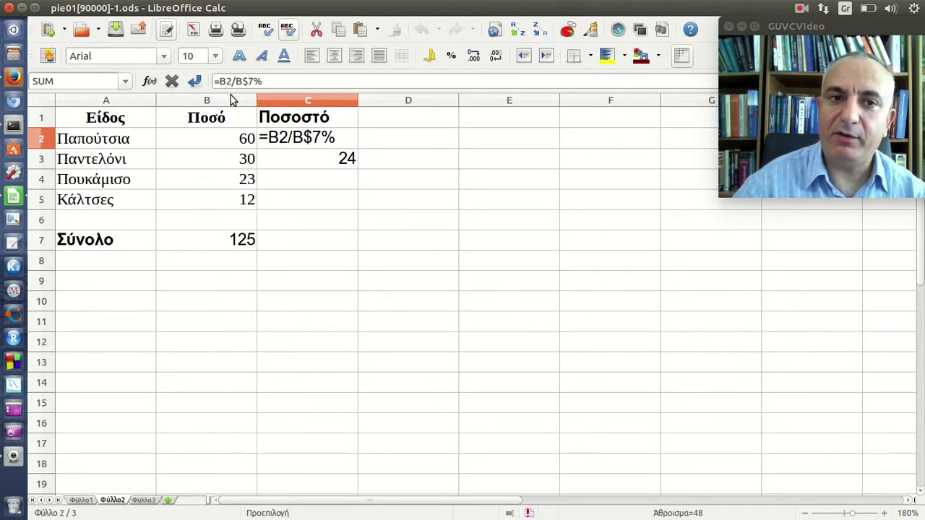
{"action": "key", "text": "Return"}
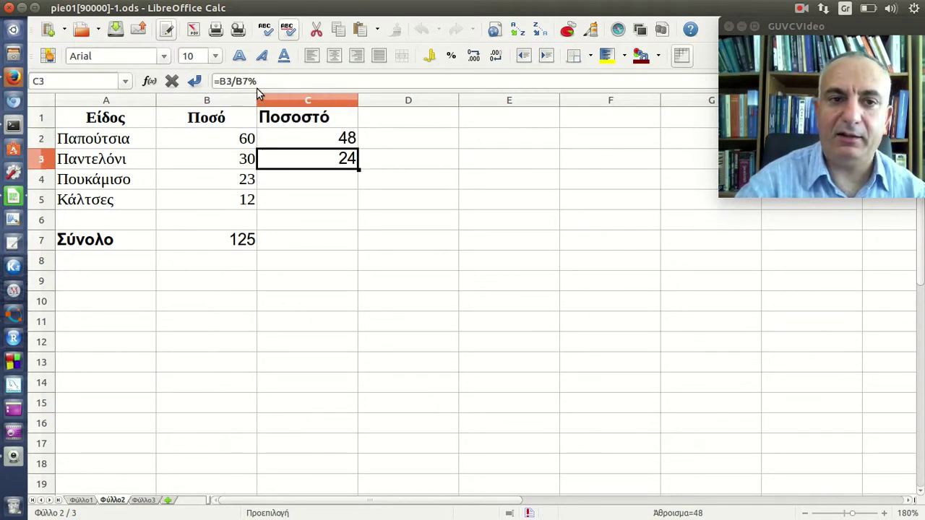
{"action": "key", "text": "Up"}
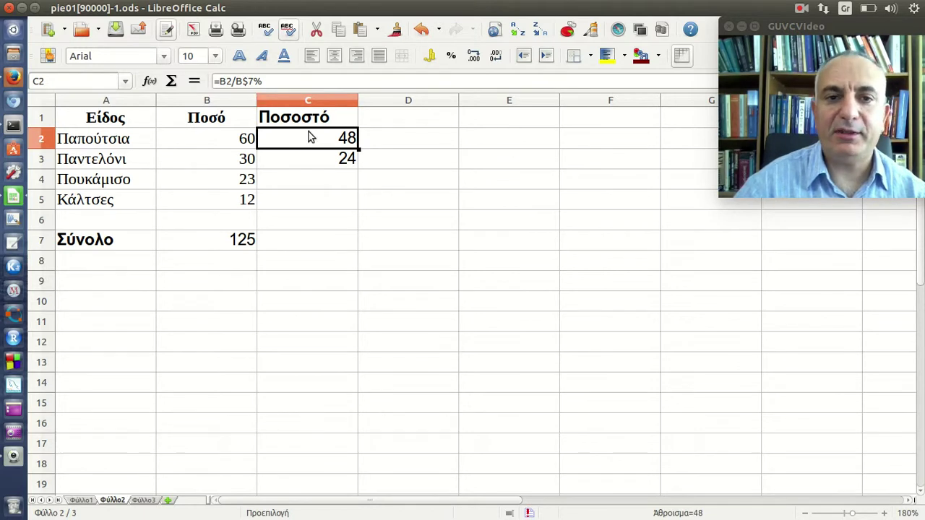
{"action": "left_click_drag", "start_coordinate": [359, 148], "coordinate": [351, 206]}
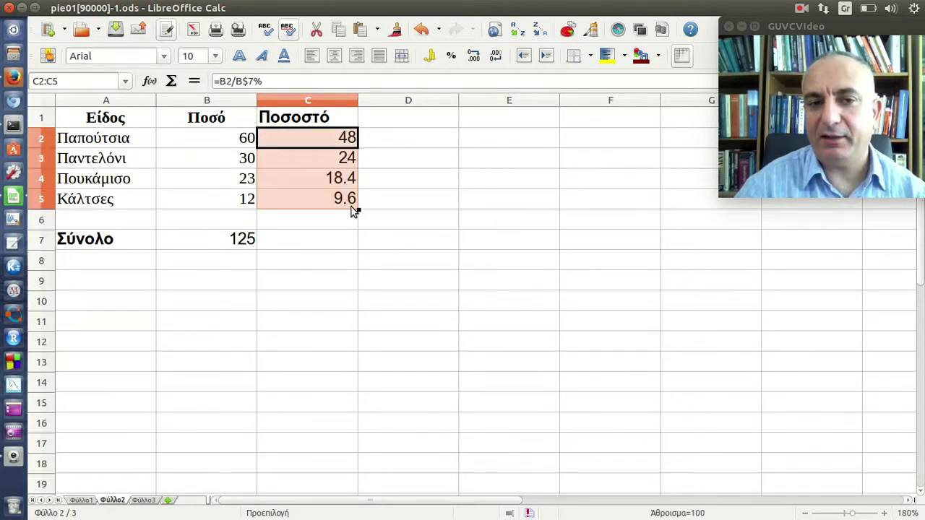
{"action": "left_click", "coordinate": [335, 144]}
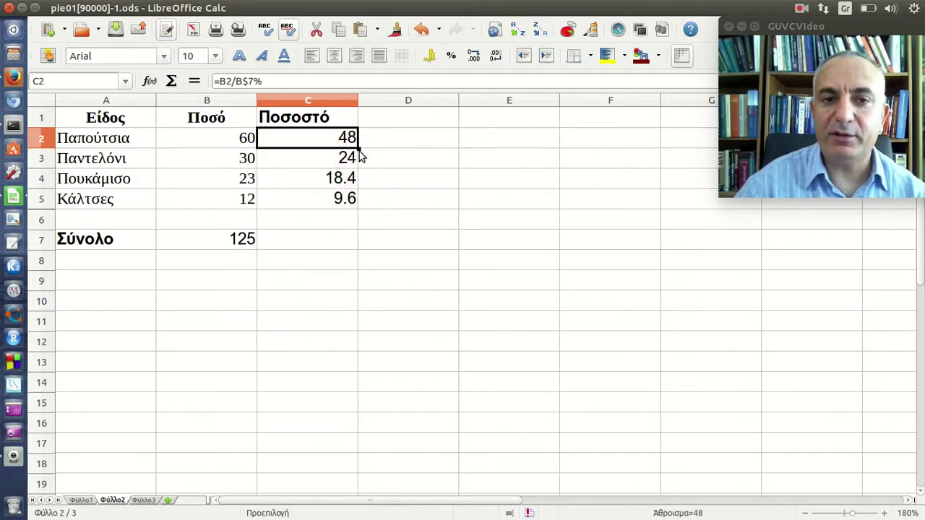
{"action": "key", "text": "ctrl+shift+Down"}
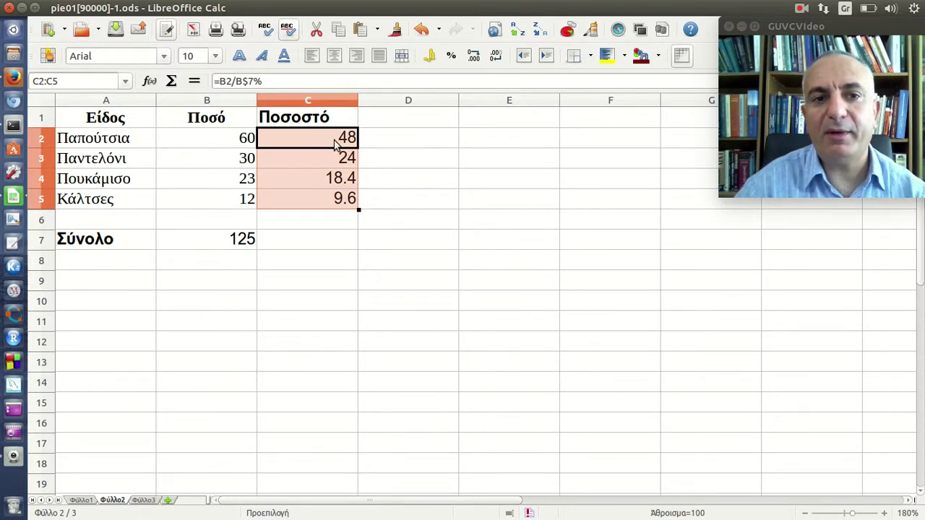
{"action": "left_click", "coordinate": [327, 145]}
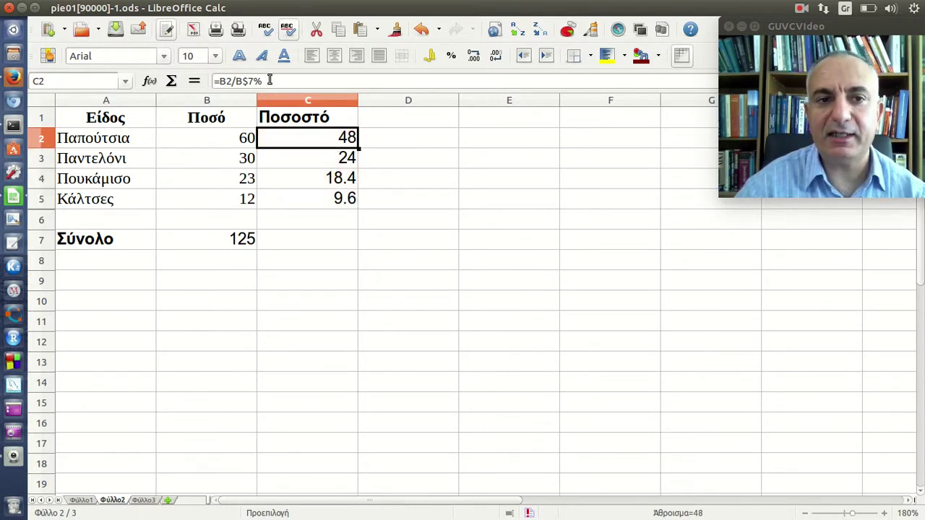
{"action": "left_click", "coordinate": [270, 81]}
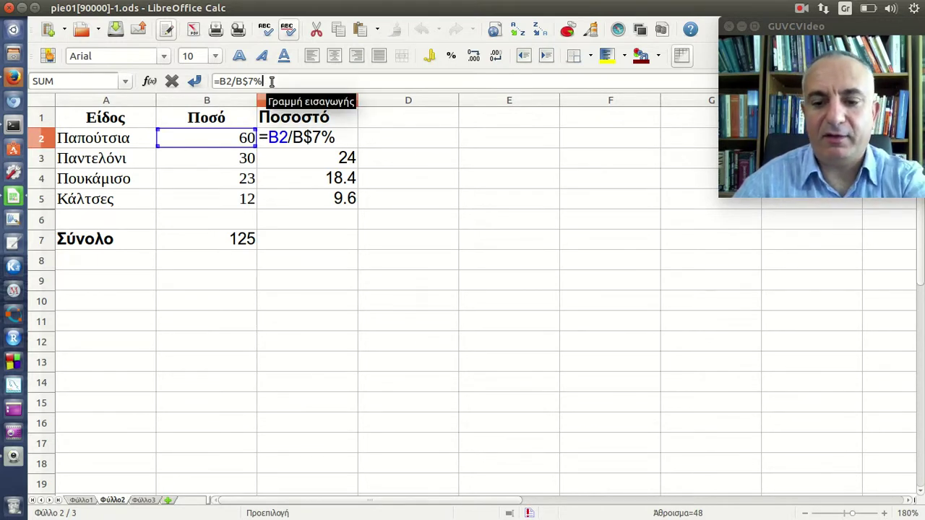
{"action": "key", "text": "Return"}
{"action": "left_click", "coordinate": [284, 81]}
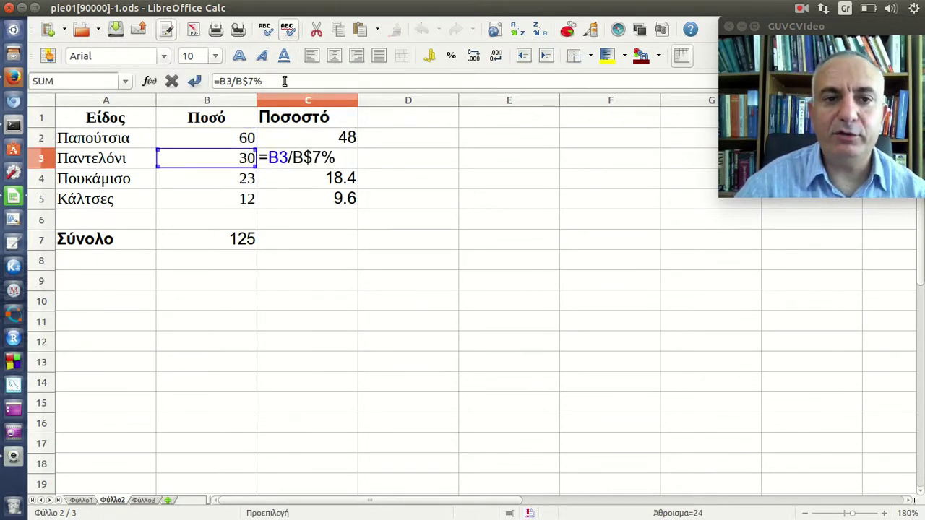
{"action": "key", "text": "Return"}
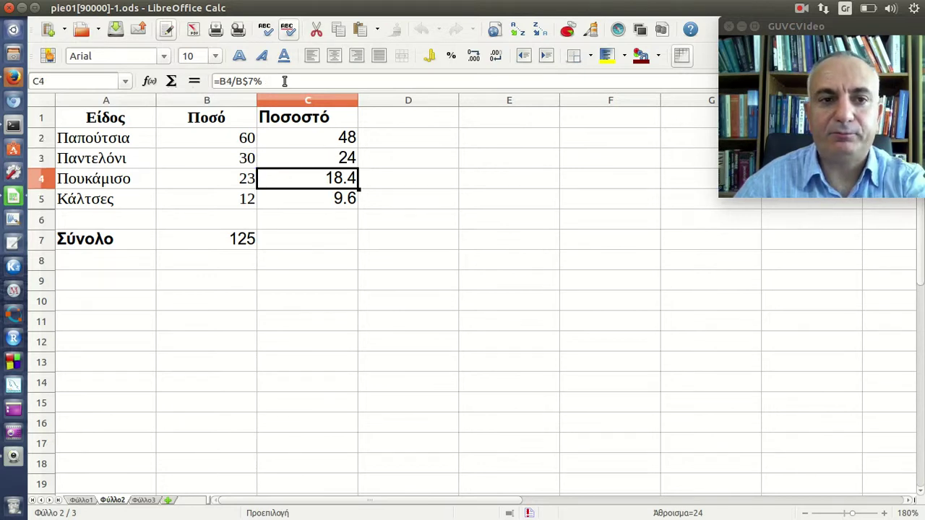
{"action": "left_click", "coordinate": [284, 81]}
{"action": "key", "text": "Return"}
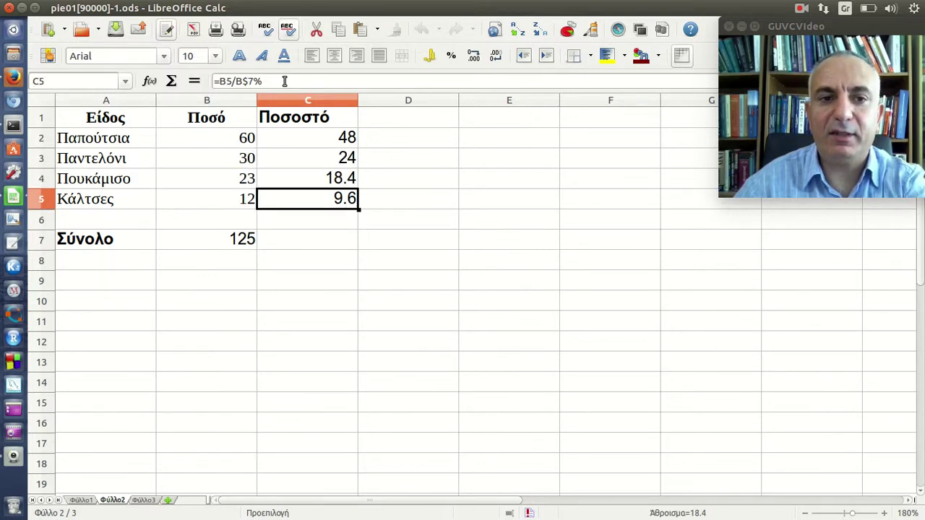
{"action": "left_click", "coordinate": [285, 81]}
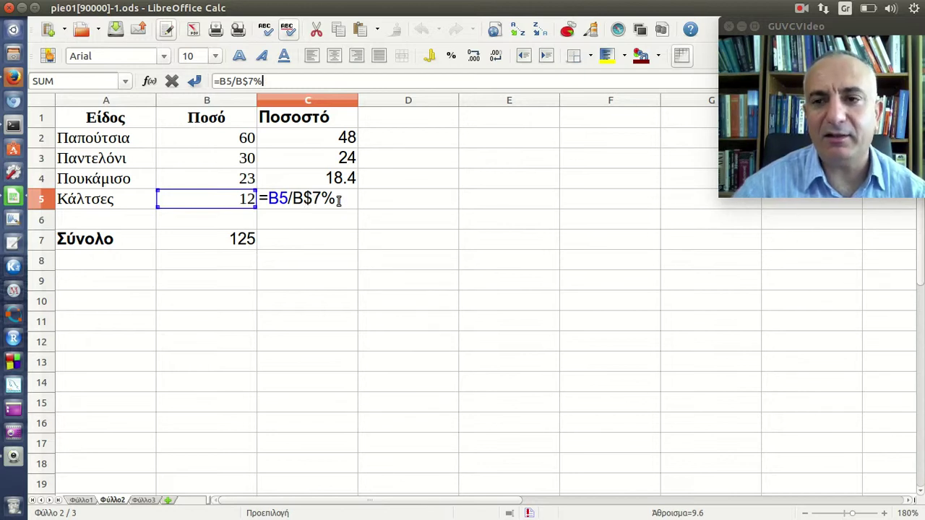
{"action": "key", "text": "Return"}
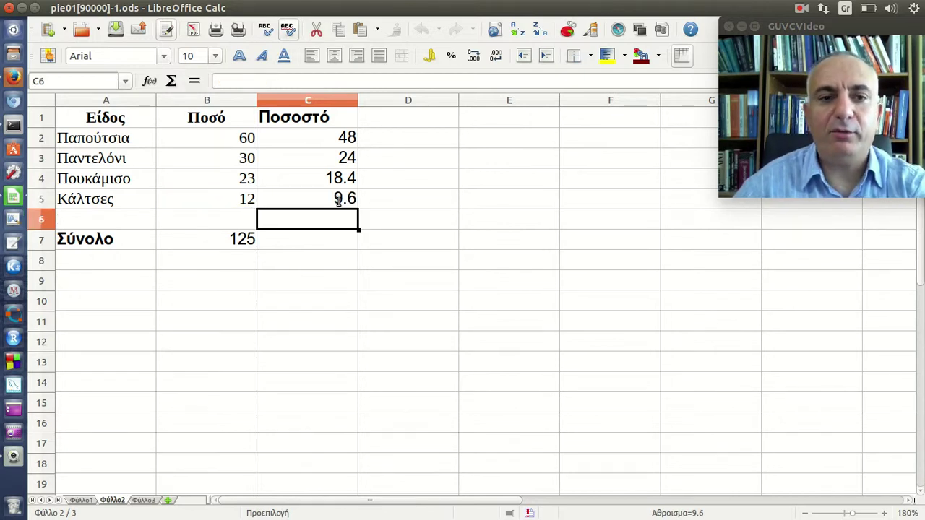
Copy B7's sum into C7 so =SUM(C2:C5) totals the percentages to 100.
{"action": "left_click", "coordinate": [271, 246]}
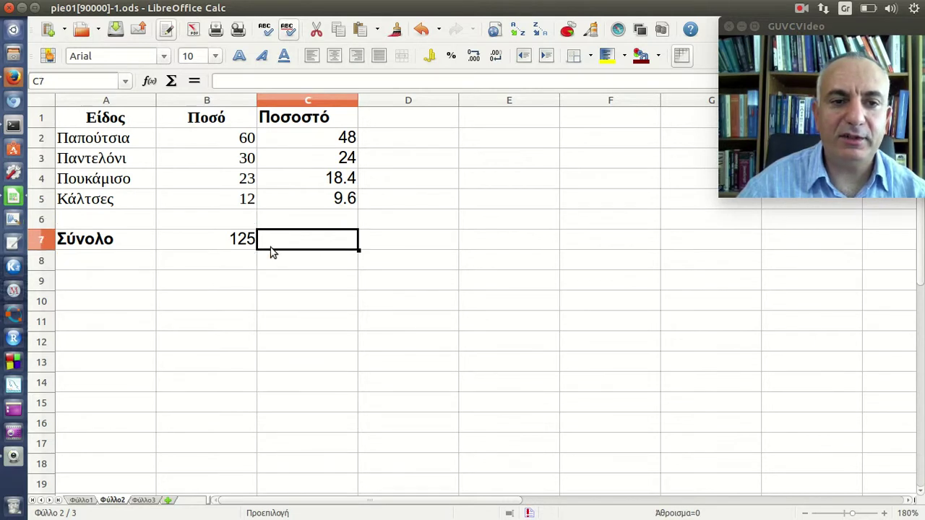
{"action": "left_click", "coordinate": [254, 248]}
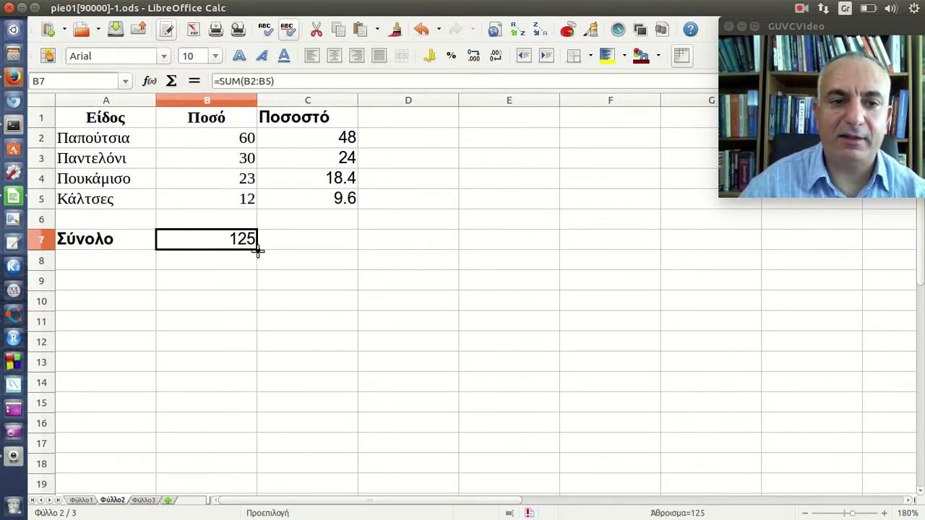
{"action": "left_click_drag", "start_coordinate": [257, 250], "coordinate": [312, 248]}
{"action": "left_click", "coordinate": [314, 245]}
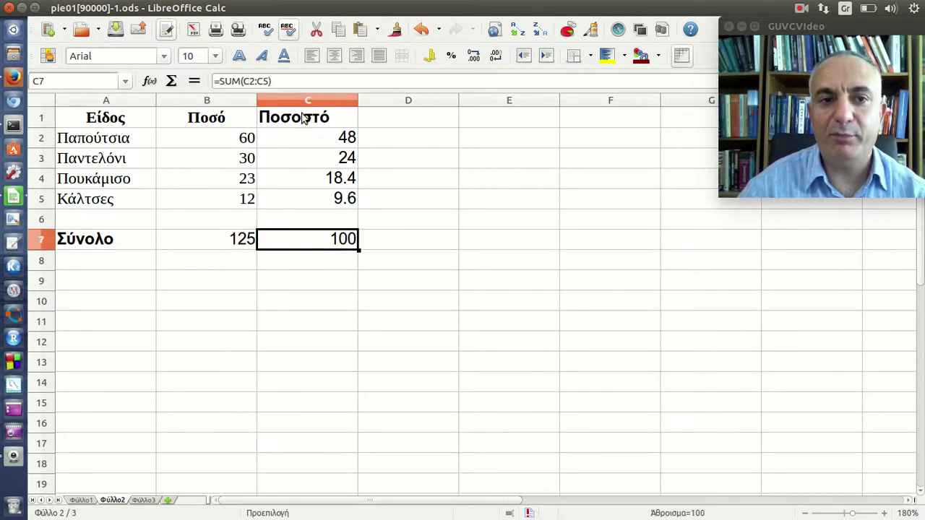
{"action": "left_click", "coordinate": [309, 83]}
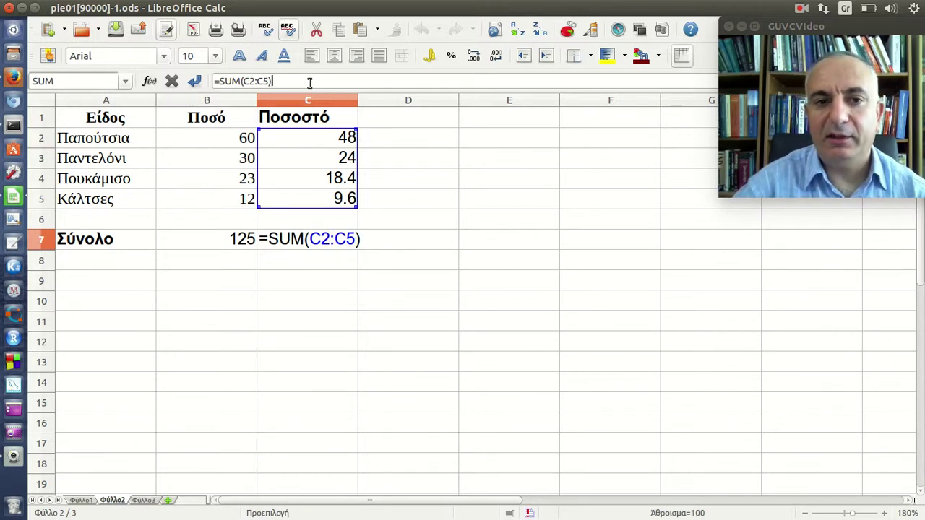
{"action": "key", "text": "Return"}
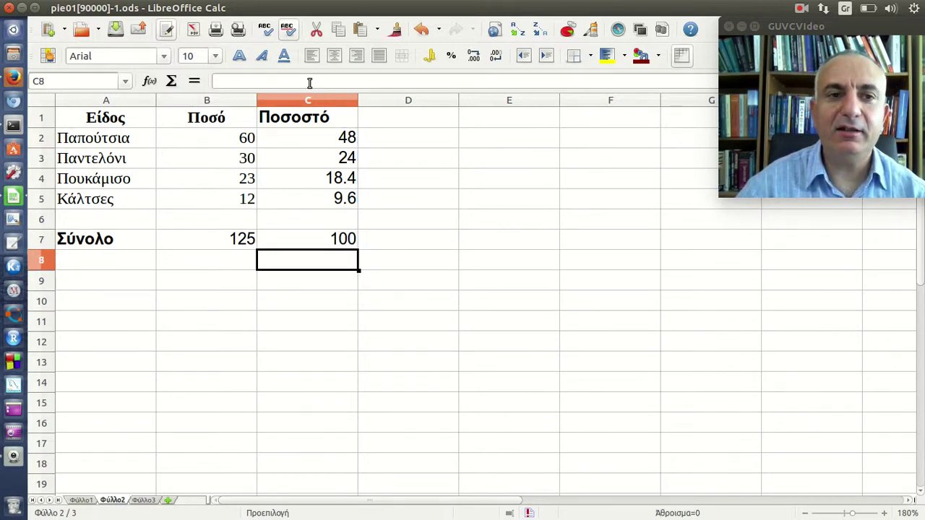
{"action": "left_click", "coordinate": [327, 144]}
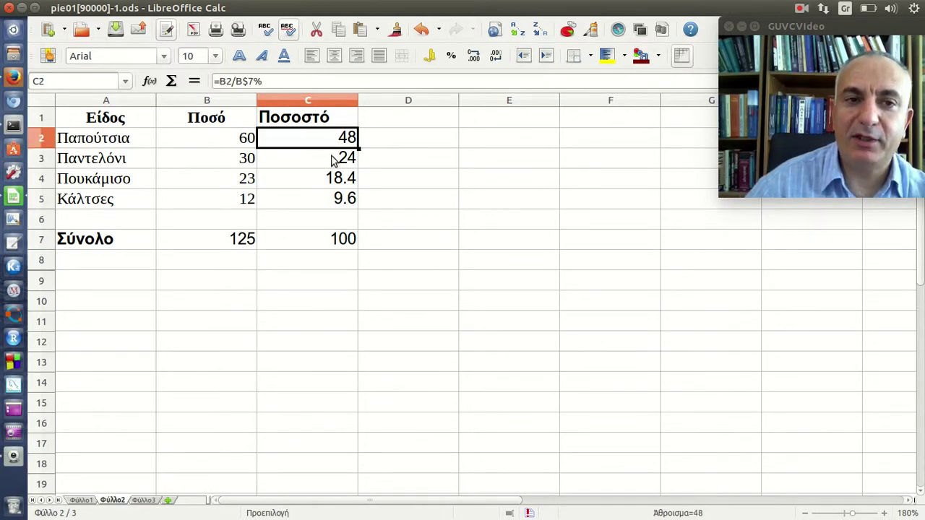
{"action": "left_click", "coordinate": [333, 162]}
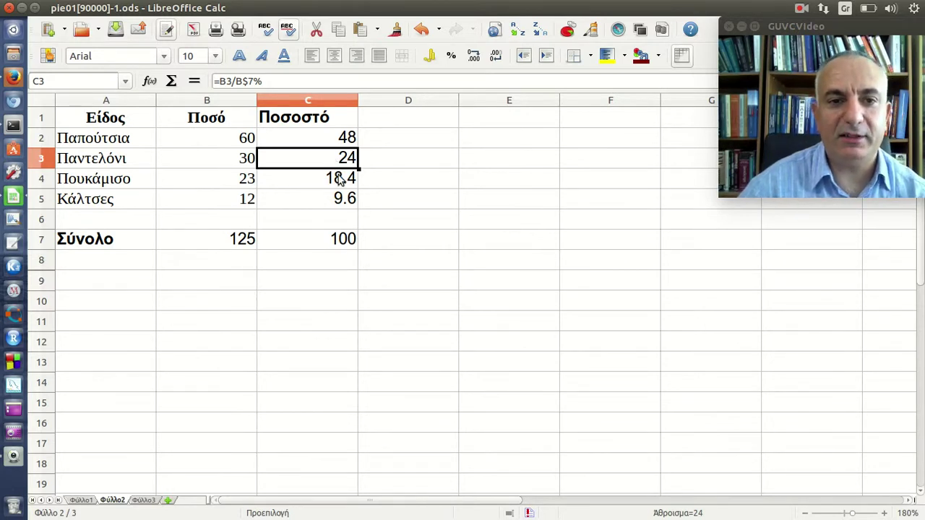
{"action": "left_click", "coordinate": [344, 186]}
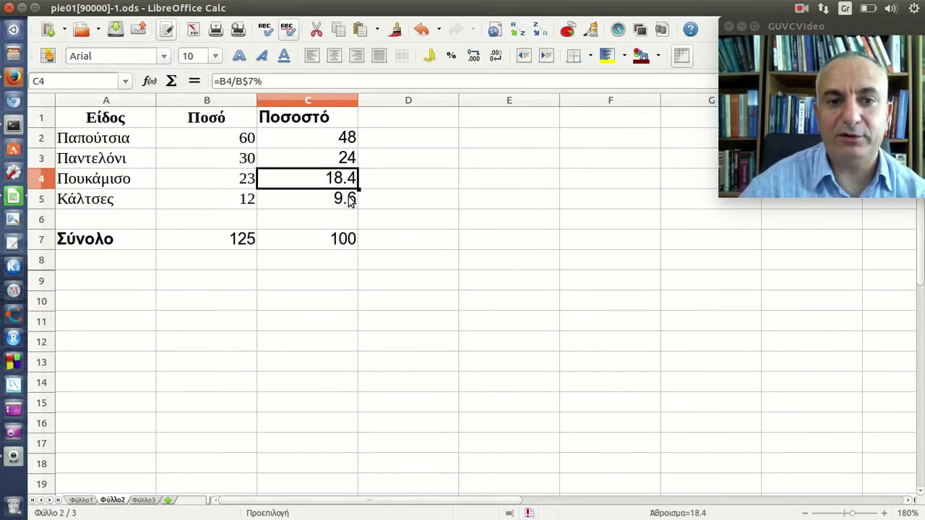
{"action": "left_click", "coordinate": [350, 202]}
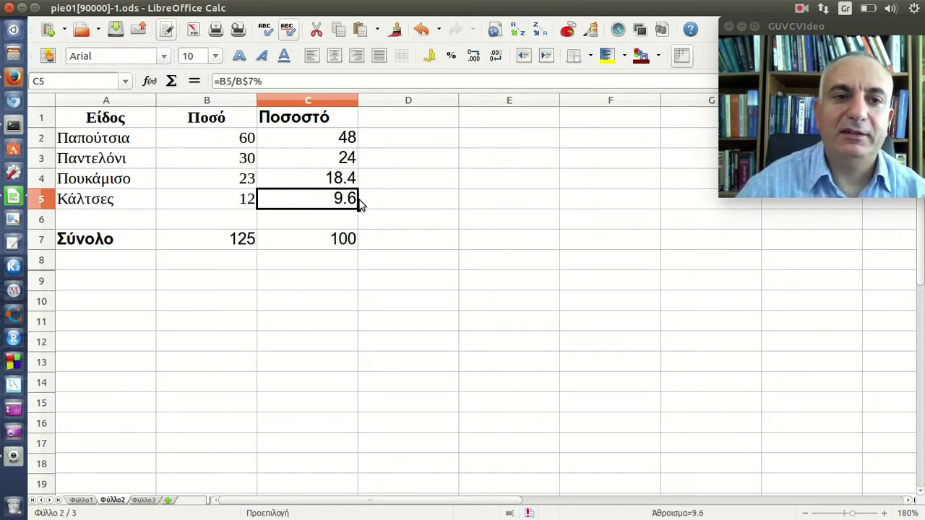
{"action": "left_click", "coordinate": [306, 137]}
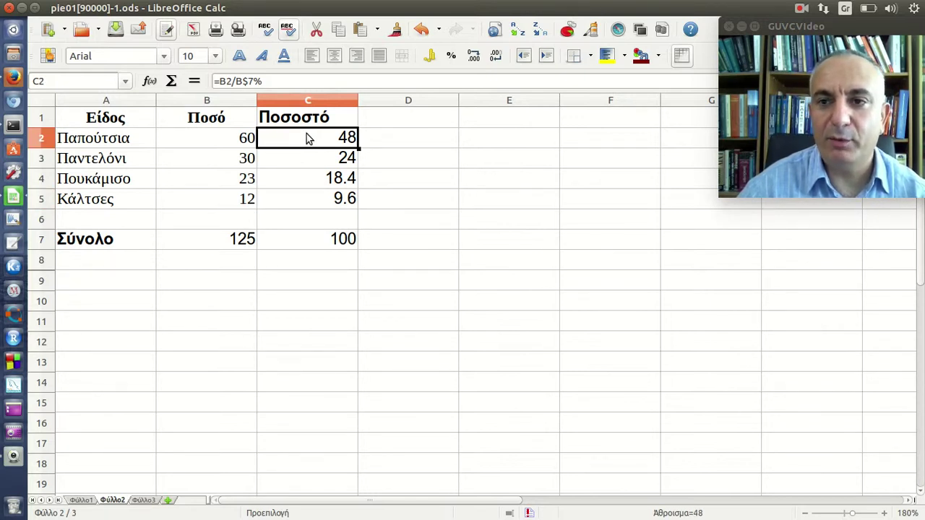
{"action": "left_click", "coordinate": [354, 81]}
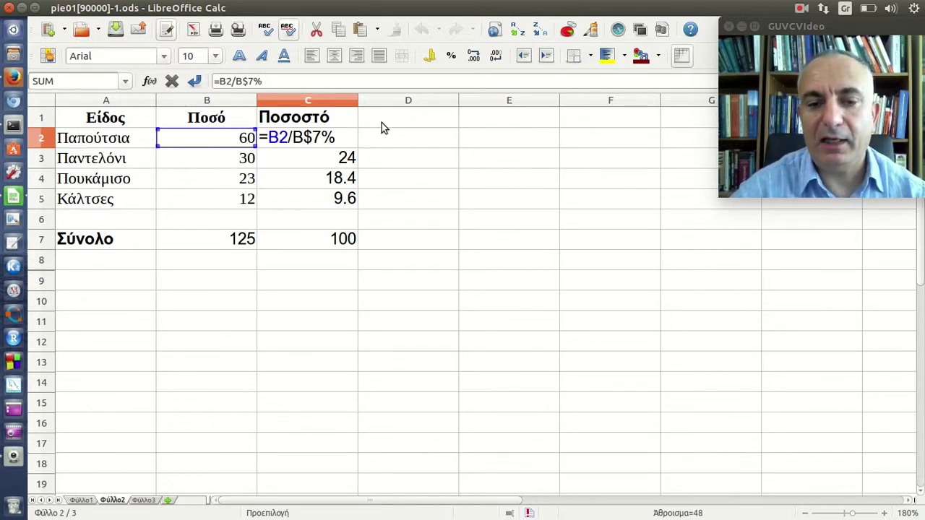
{"action": "key", "text": "Return"}
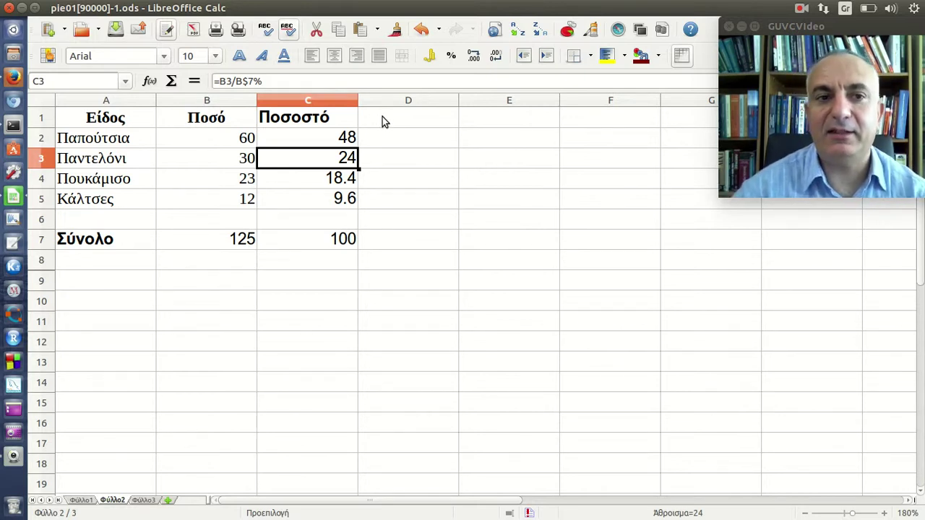
Add the bold heading Γωνία in D1 for the angle column.
{"action": "left_click", "coordinate": [383, 121]}
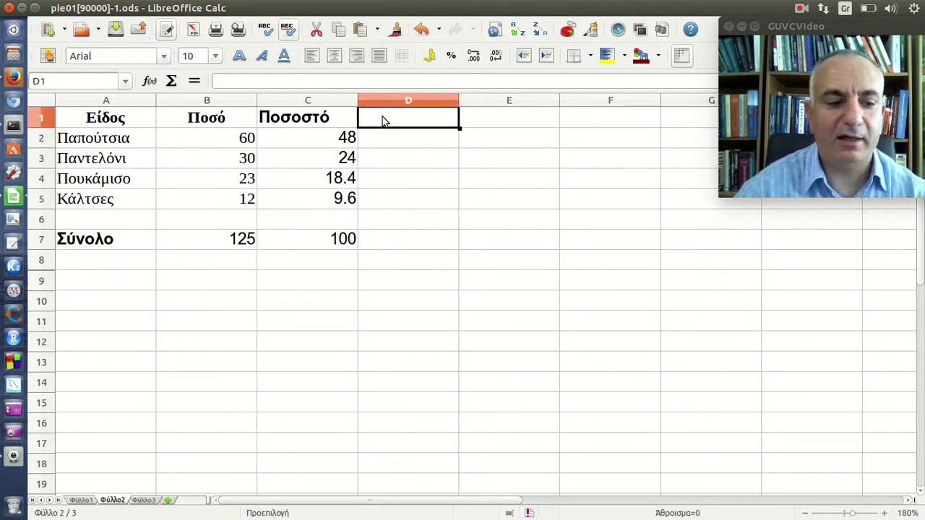
{"action": "key", "text": "alt+shift"}
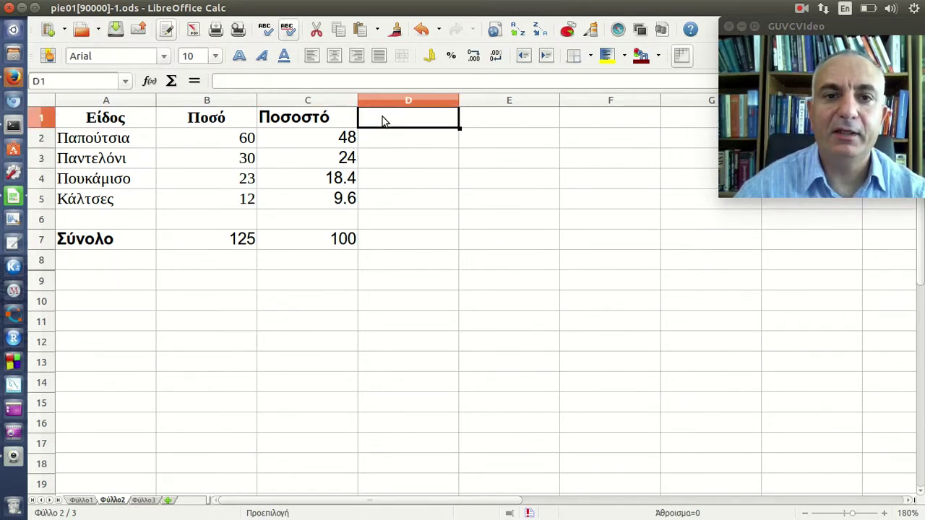
{"action": "key", "text": "alt+shift"}
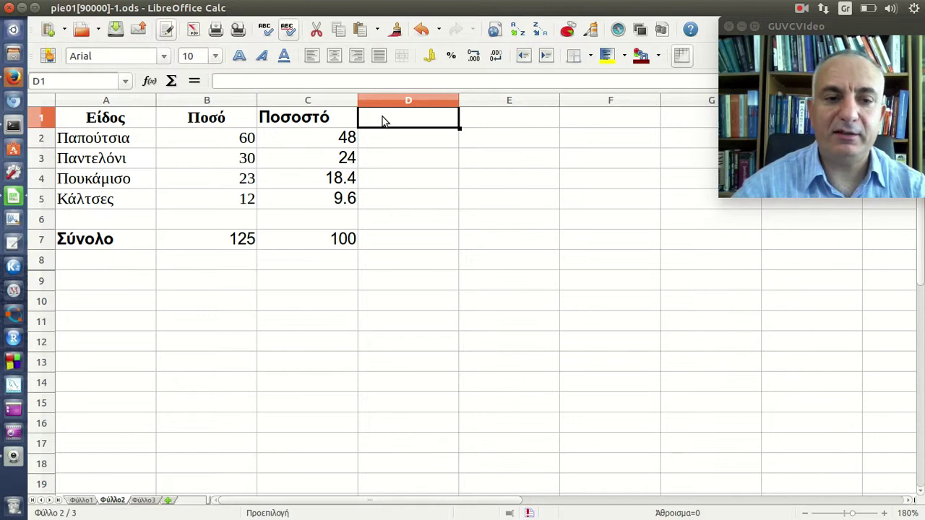
{"action": "type", "text": "Γων"}
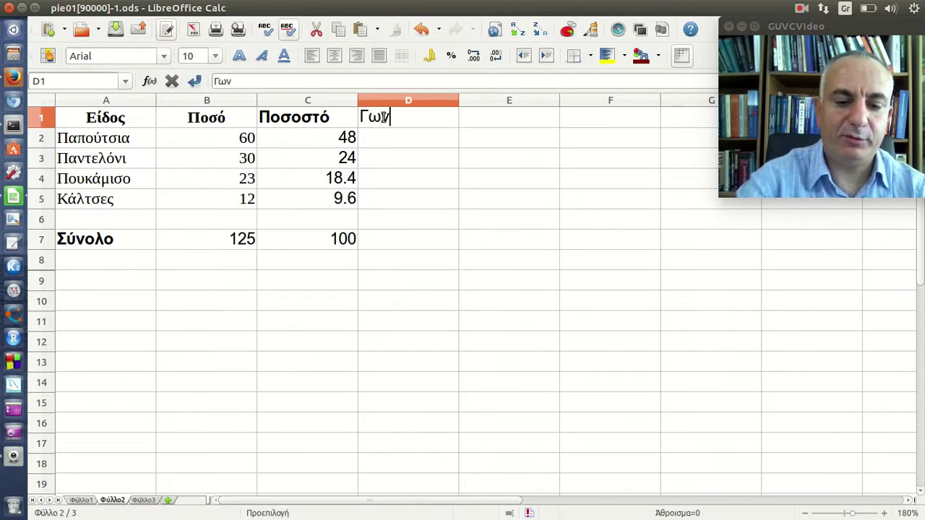
{"action": "type", "text": "ία"}
{"action": "key", "text": "Return"}
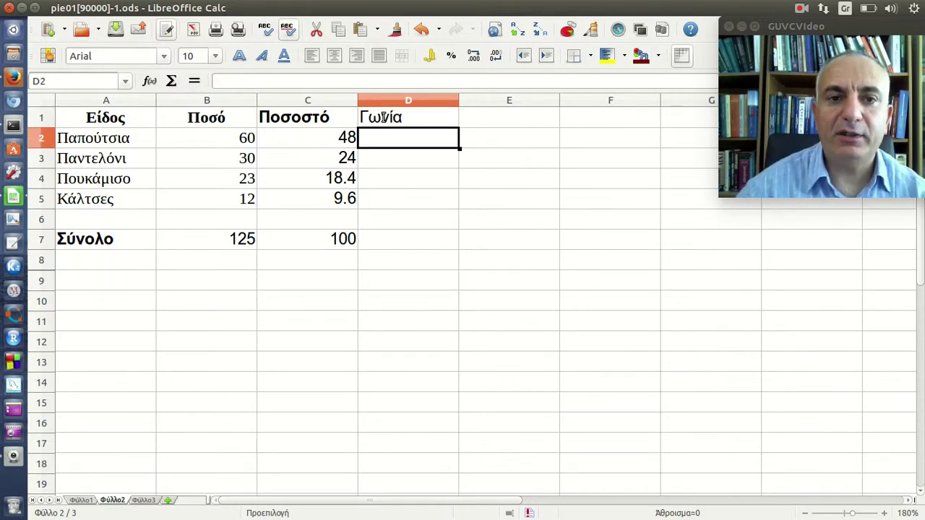
{"action": "left_click", "coordinate": [384, 118]}
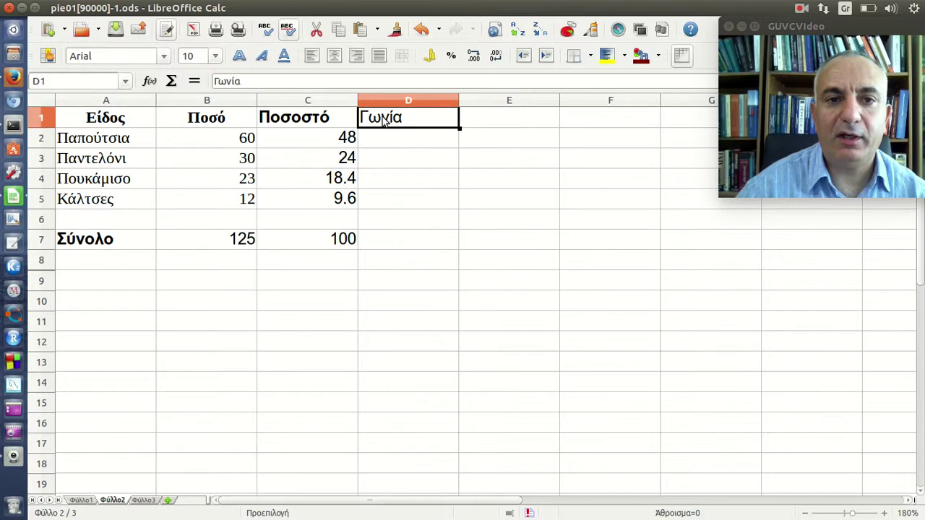
{"action": "left_click", "coordinate": [241, 59]}
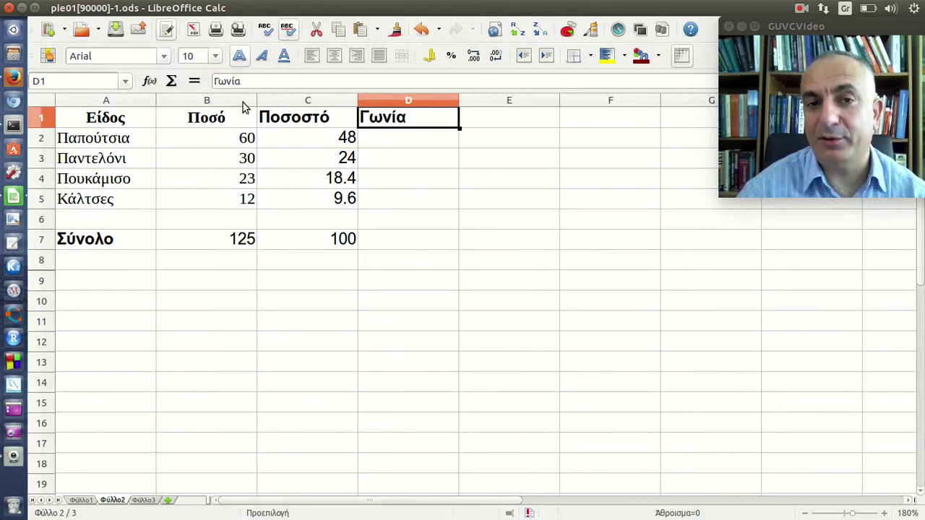
{"action": "left_click", "coordinate": [394, 150]}
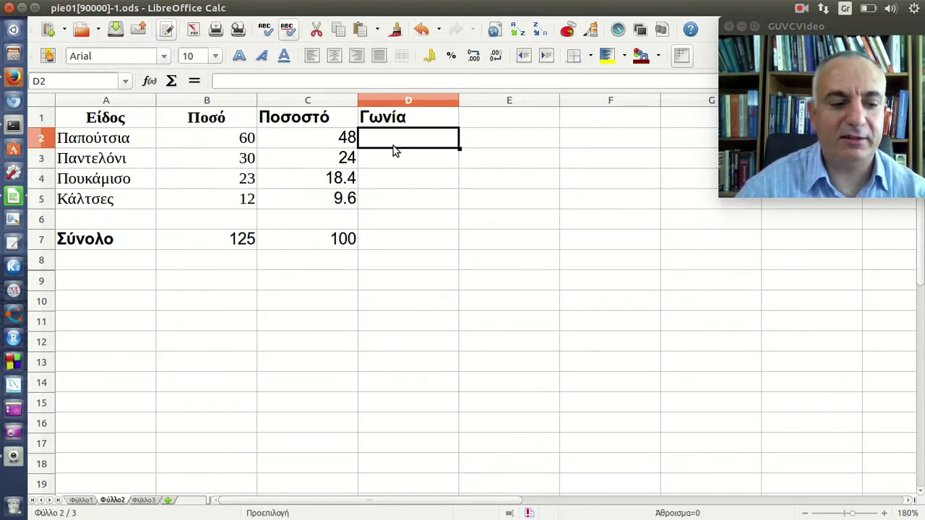
Enter =B2*360/B7 in D2 so Παπούτσια's angle shows 172.8.
{"action": "key", "text": "alt+shift"}
{"action": "type", "text": "="}
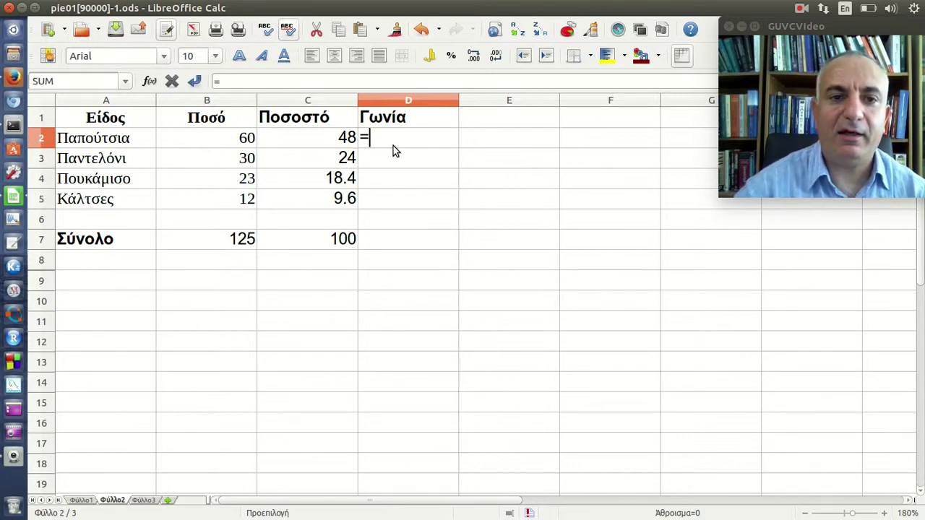
{"action": "left_click", "coordinate": [238, 150]}
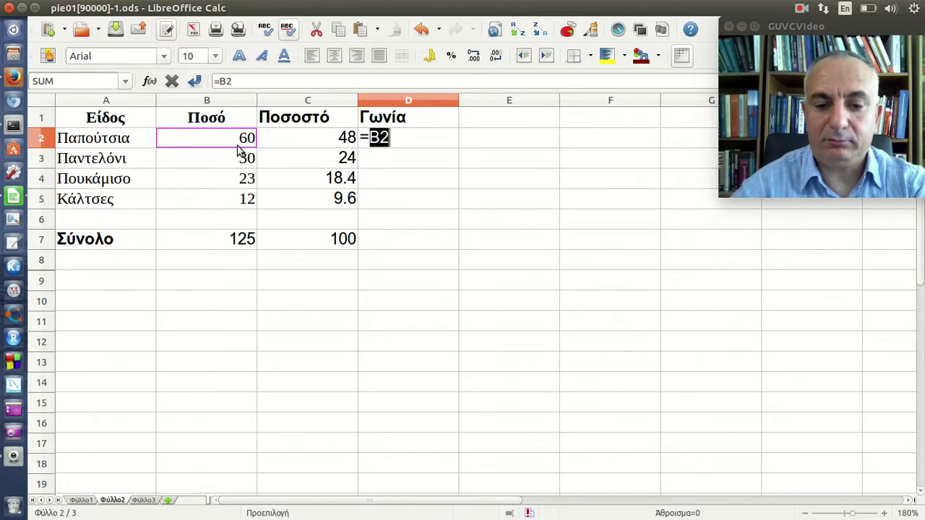
{"action": "type", "text": "*3"}
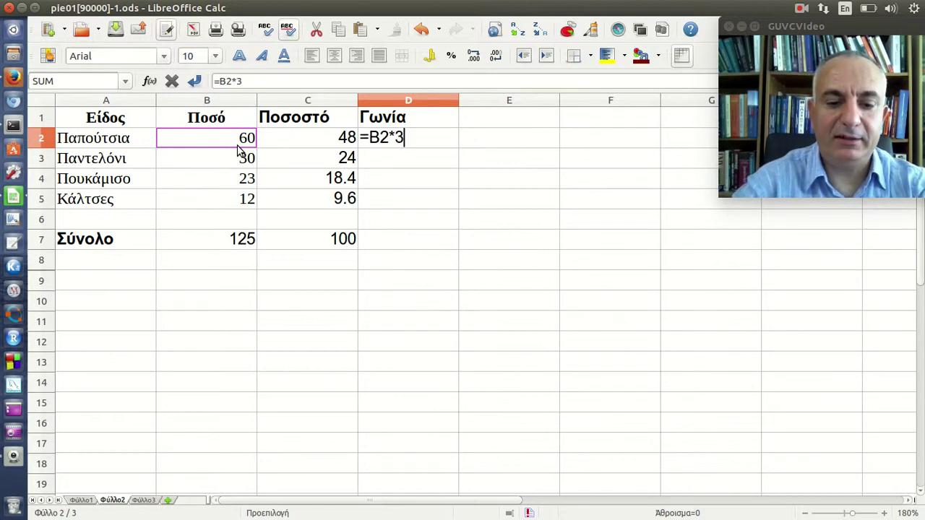
{"action": "type", "text": "60/"}
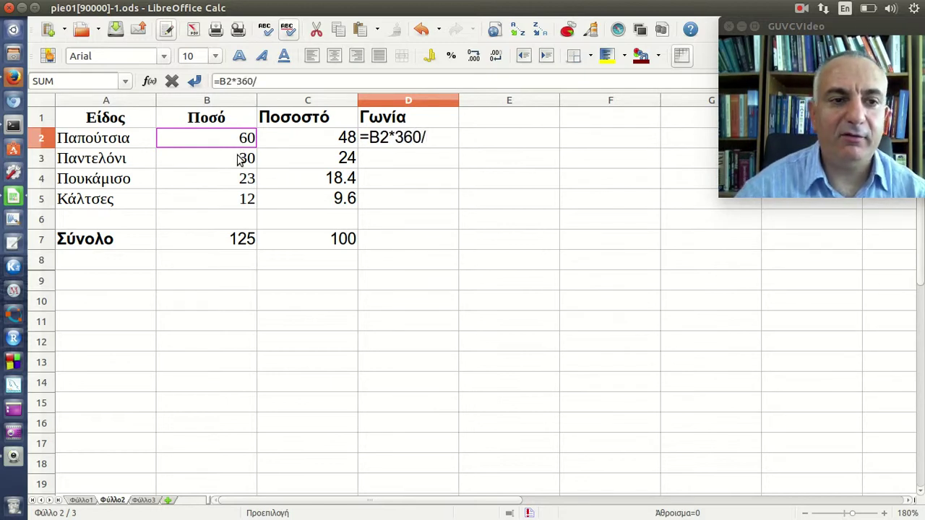
{"action": "left_click", "coordinate": [226, 250]}
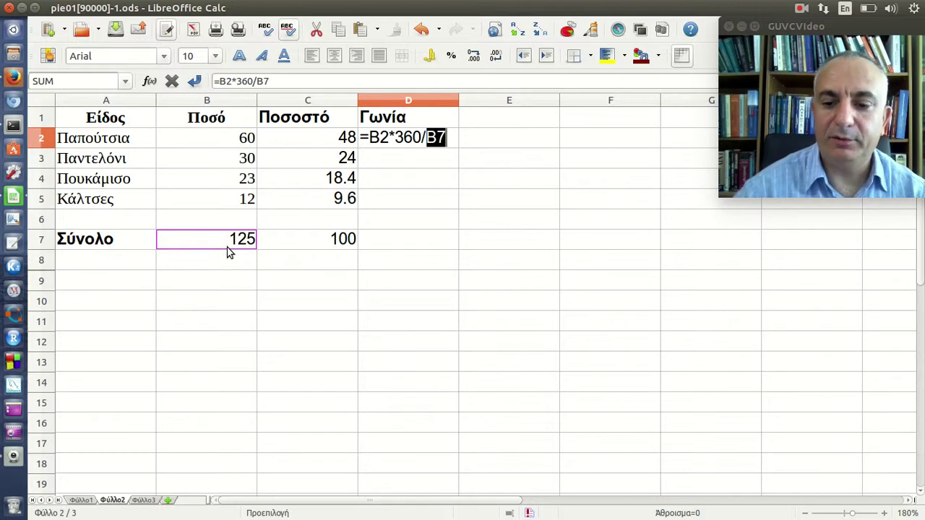
{"action": "key", "text": "Return"}
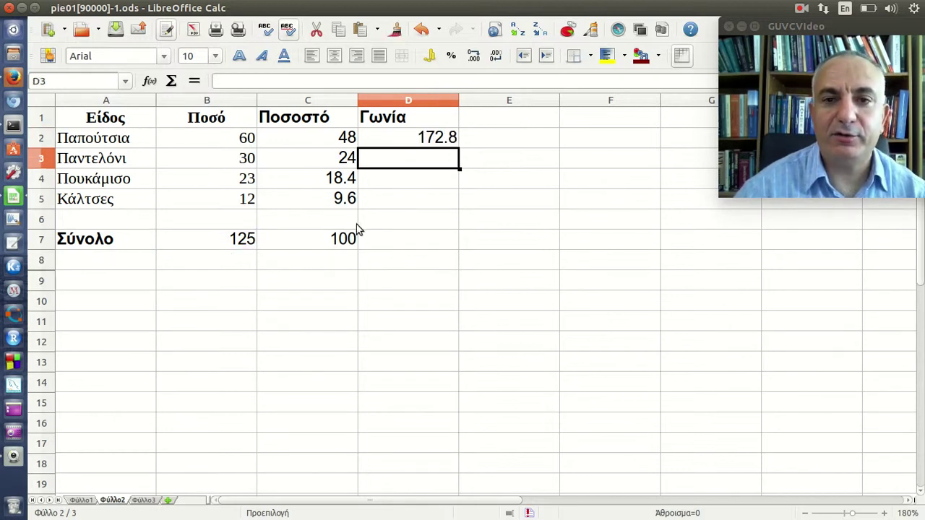
Compare the C2 and D2 formulas, leaving D2's angle formula unchanged.
{"action": "left_click", "coordinate": [428, 139]}
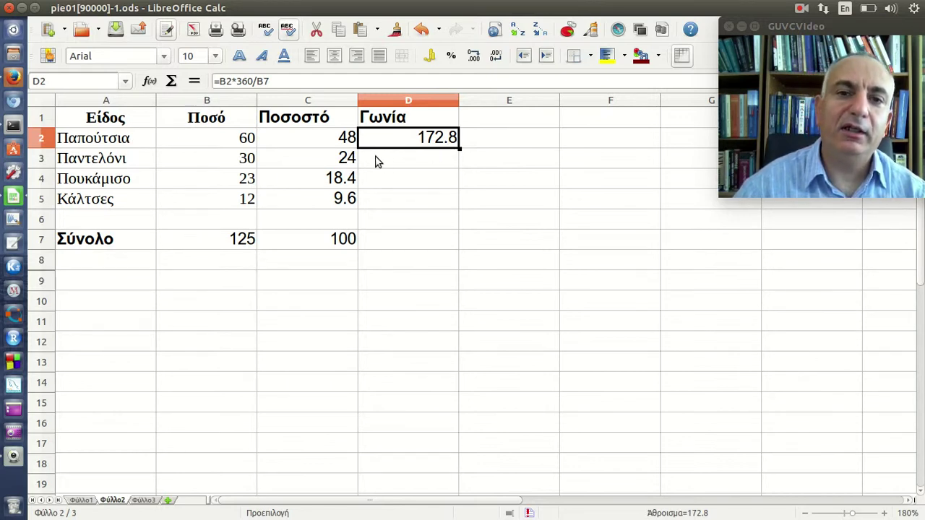
{"action": "left_click", "coordinate": [344, 144]}
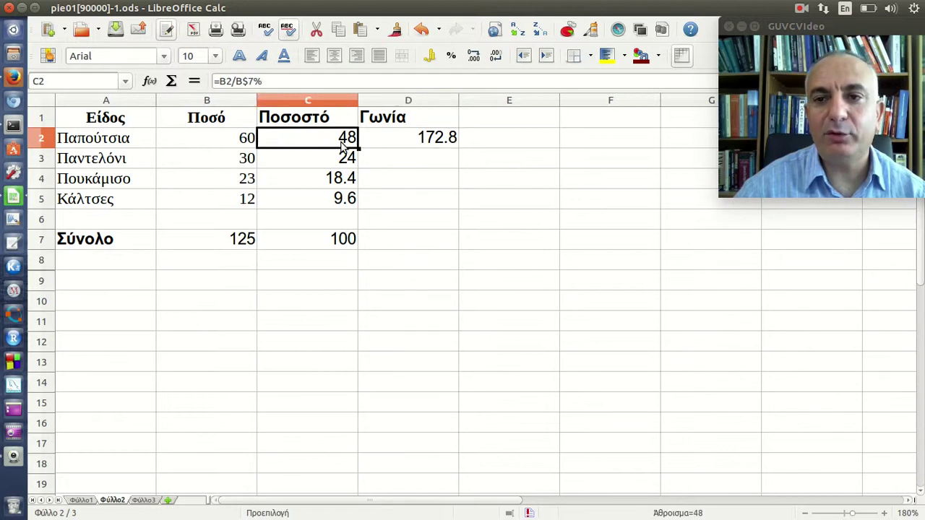
{"action": "left_click", "coordinate": [402, 142]}
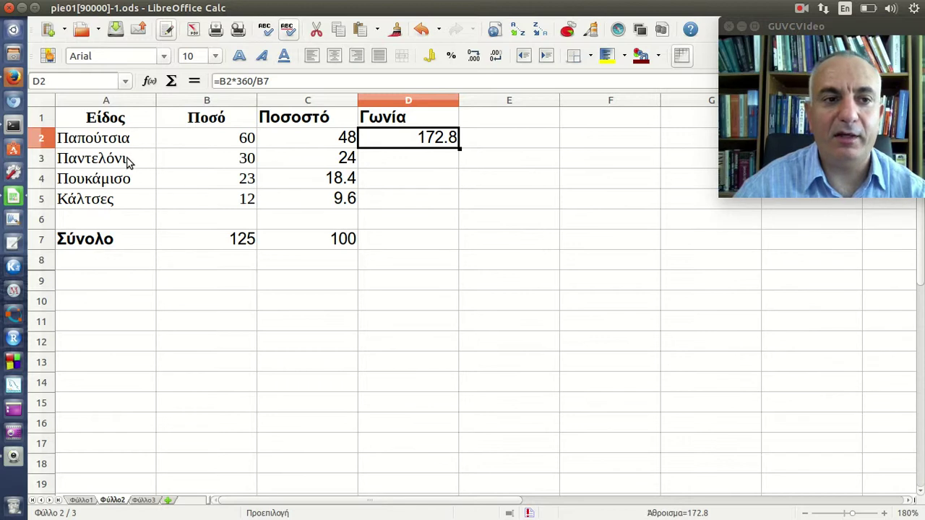
{"action": "left_click", "coordinate": [264, 81]}
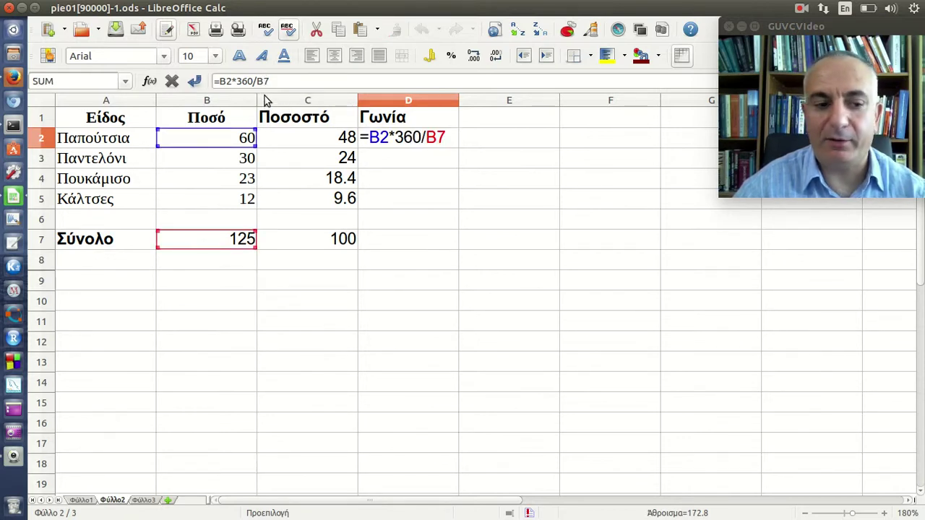
{"action": "key", "text": "Return"}
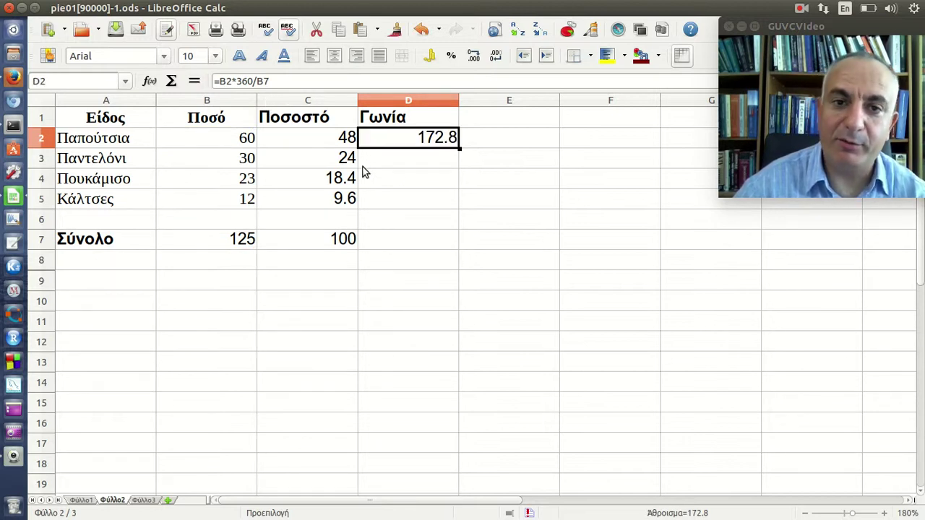
Fill the angle formula down and inspect D3's error from the shifted total reference.
{"action": "double_click", "coordinate": [459, 148]}
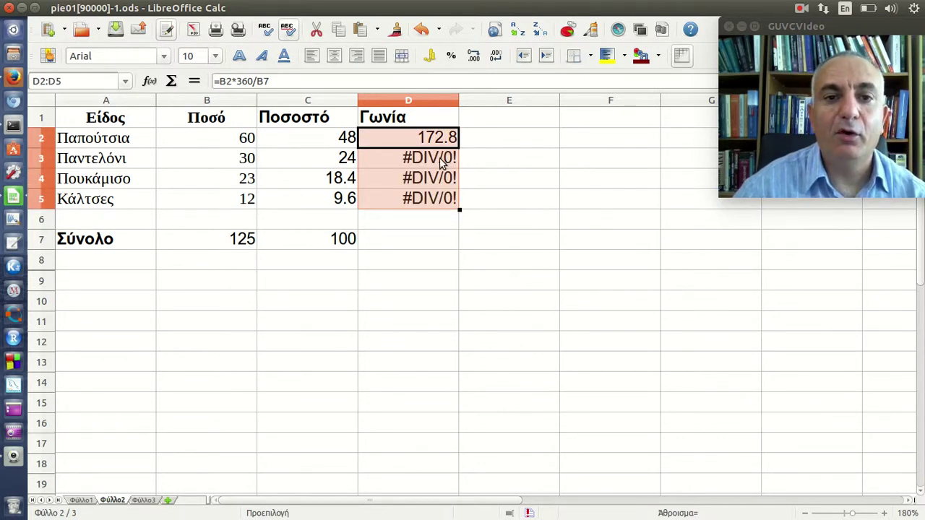
{"action": "left_click", "coordinate": [448, 167]}
{"action": "left_click", "coordinate": [297, 81]}
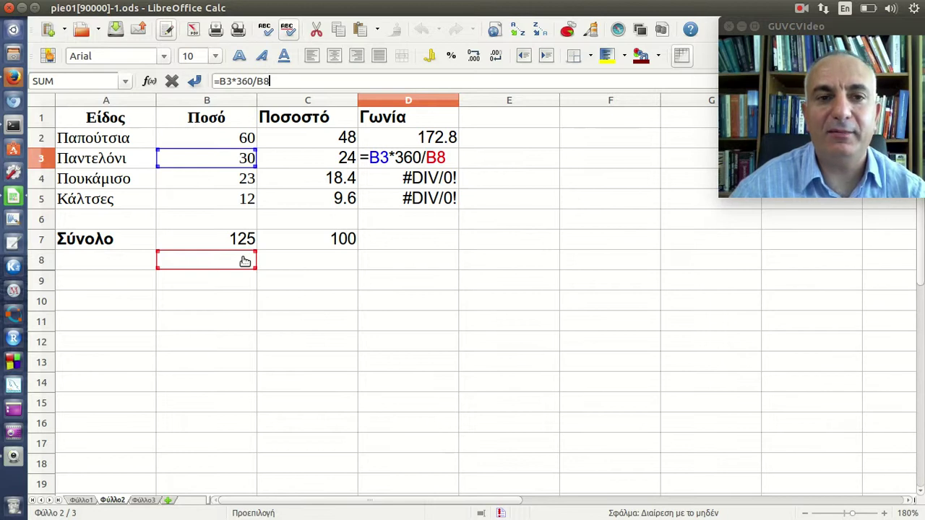
{"action": "key", "text": "Escape"}
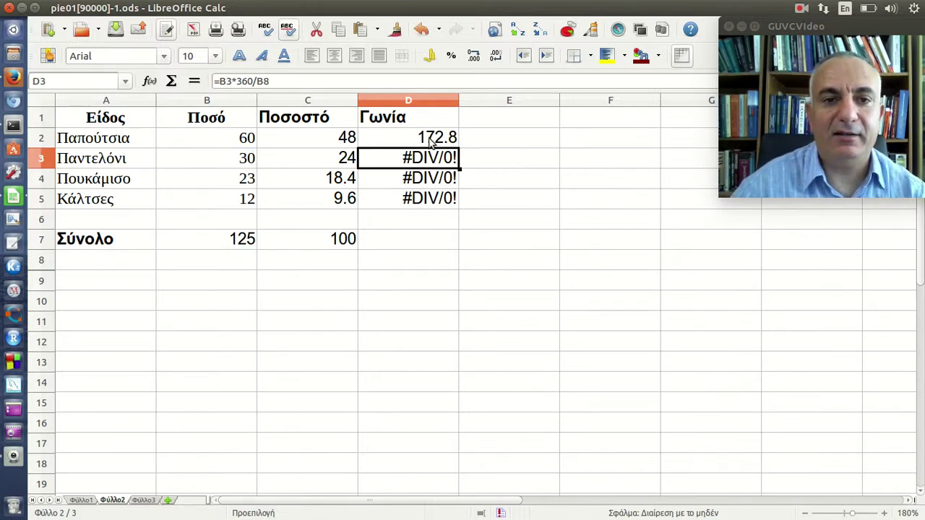
{"action": "key", "text": "Up"}
Lock the total row as =B2*360/B$7 in D2 and refill it down to D5.
{"action": "left_click", "coordinate": [265, 81]}
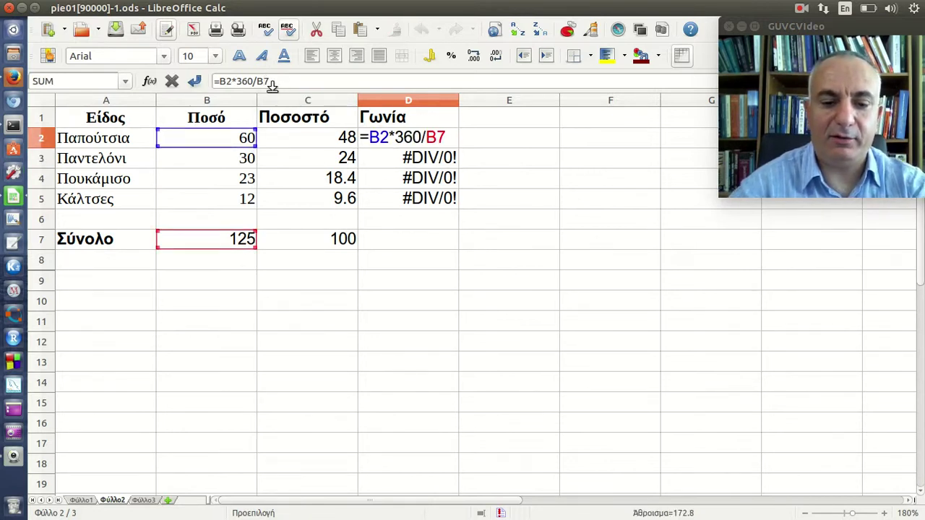
{"action": "type", "text": "$"}
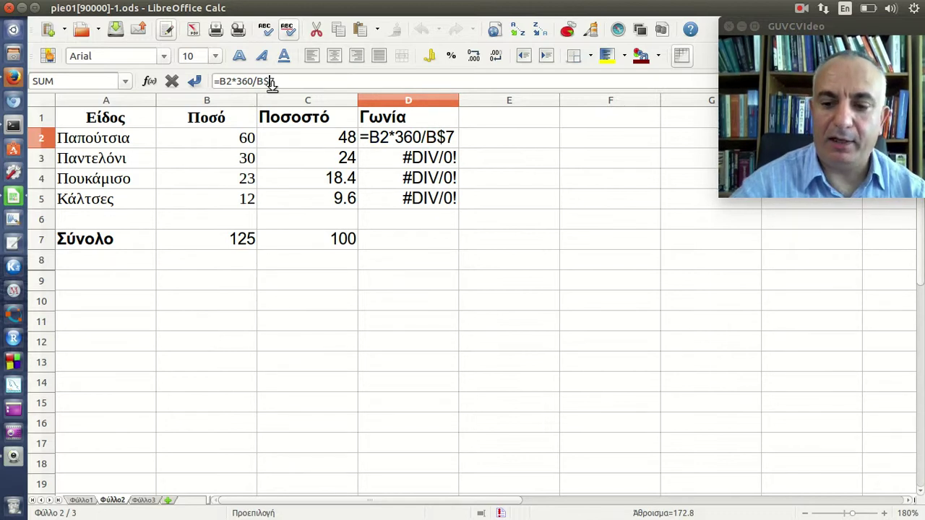
{"action": "key", "text": "Return"}
{"action": "left_click", "coordinate": [382, 133]}
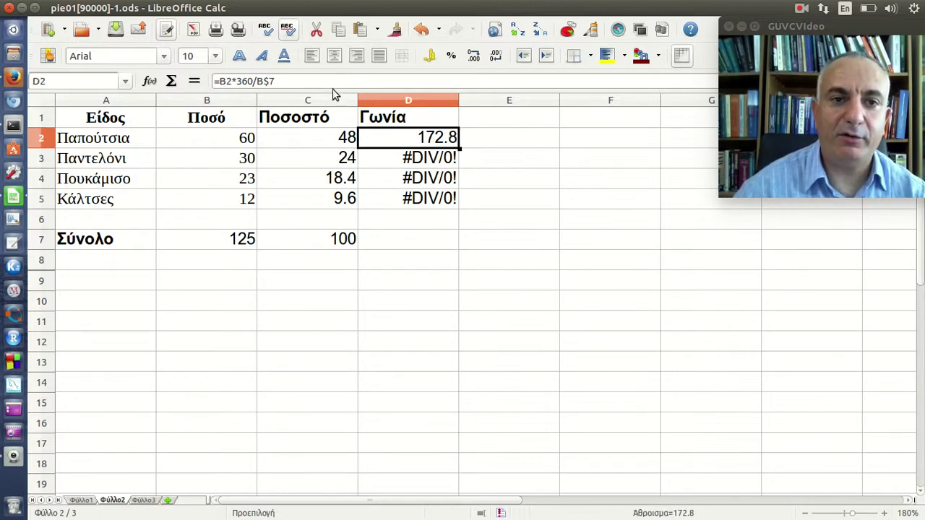
{"action": "left_click", "coordinate": [331, 81]}
{"action": "key", "text": "Return"}
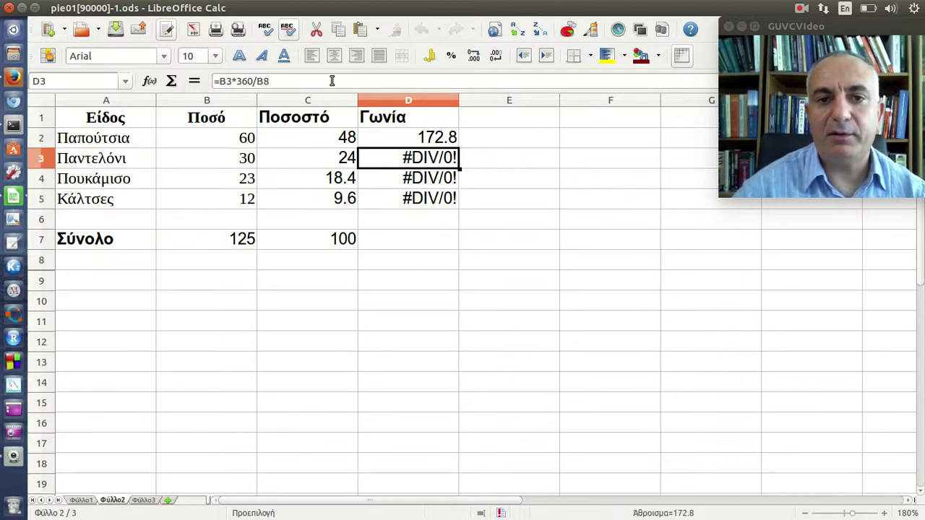
{"action": "left_click", "coordinate": [376, 132]}
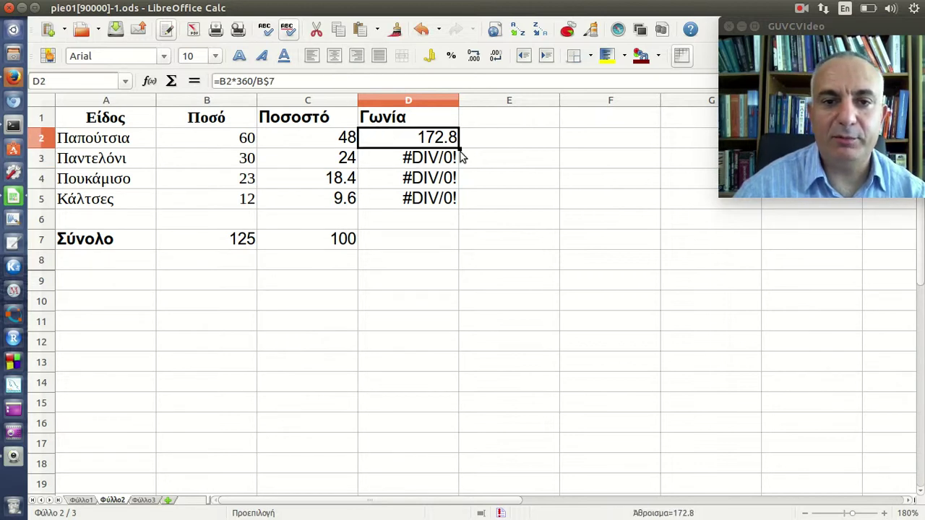
{"action": "double_click", "coordinate": [459, 148]}
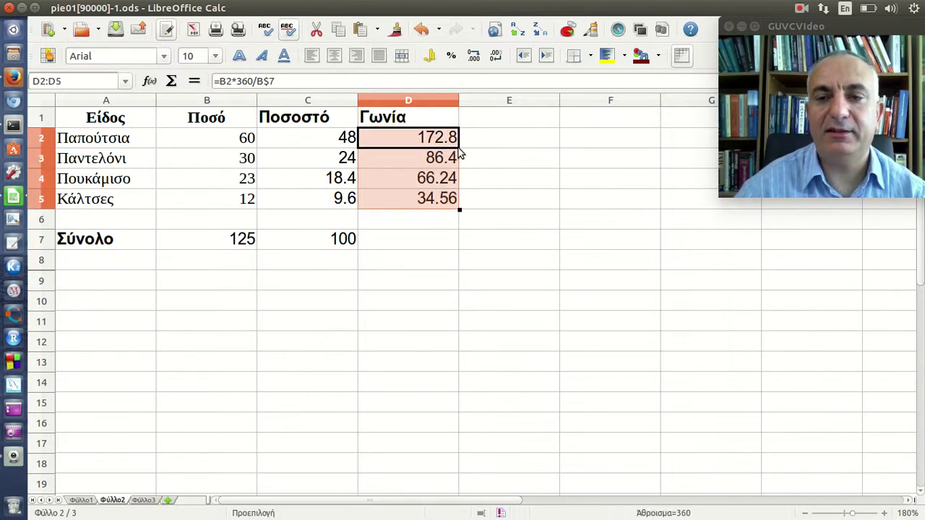
{"action": "left_click", "coordinate": [411, 242]}
Copy C7's =SUM formula right into D7 so the angle column totals 360.
{"action": "left_click", "coordinate": [309, 247]}
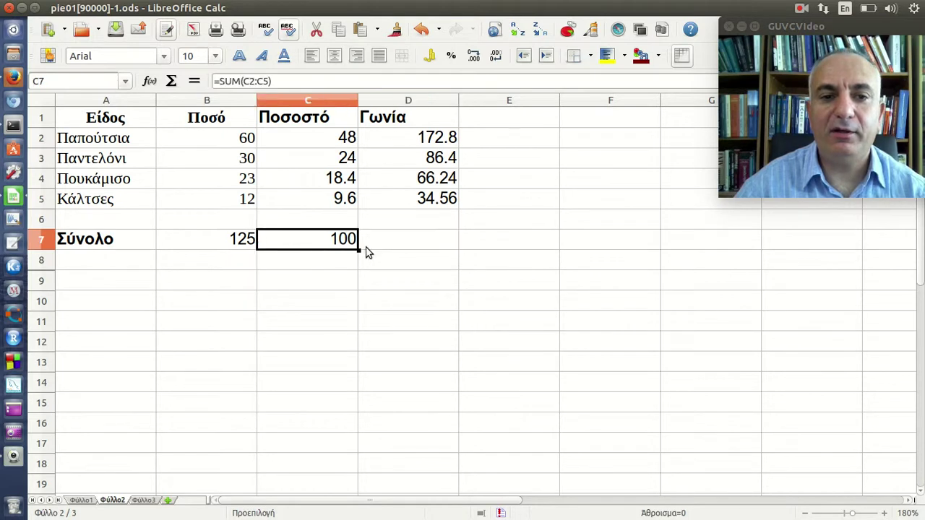
{"action": "left_click_drag", "start_coordinate": [368, 247], "coordinate": [415, 250]}
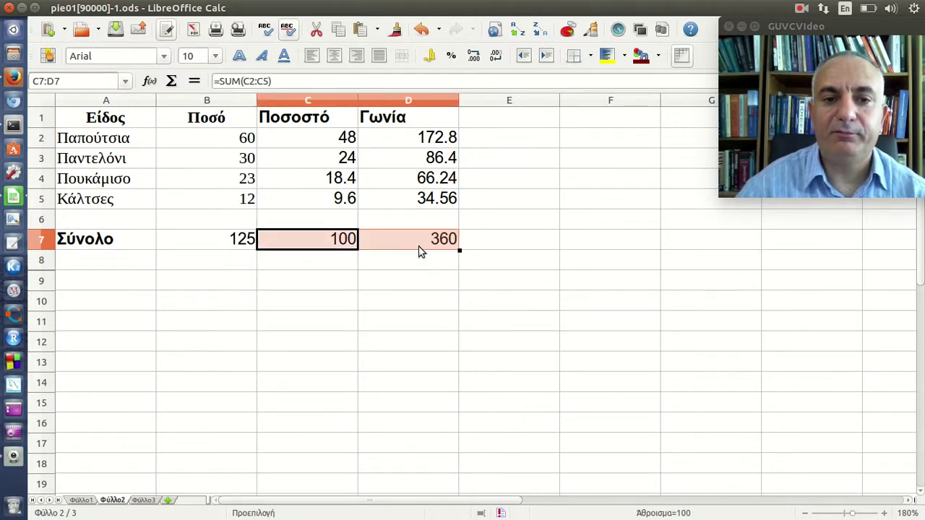
{"action": "left_click", "coordinate": [414, 246]}
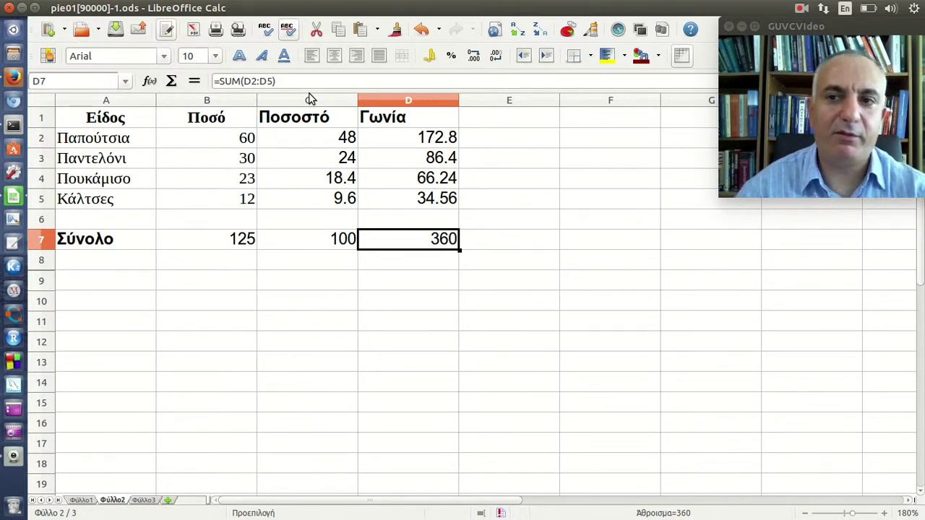
{"action": "left_click", "coordinate": [137, 123]}
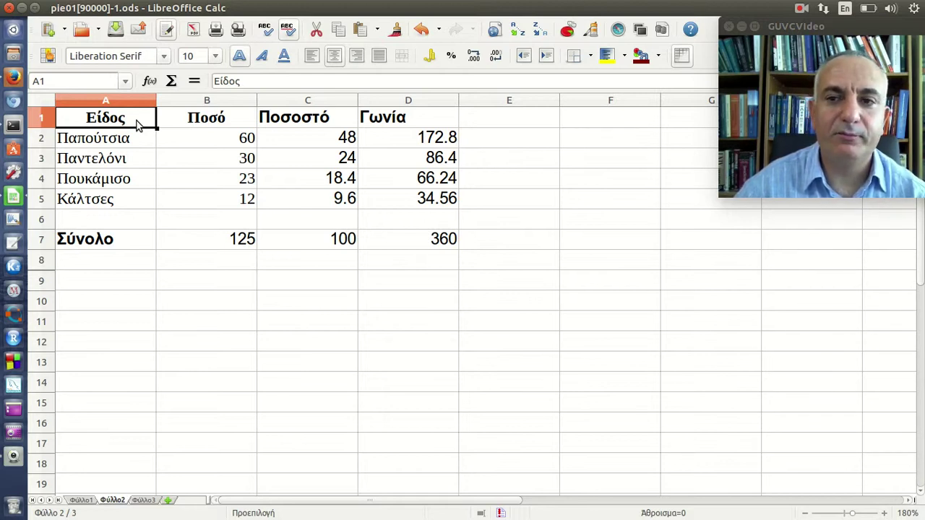
Insert a Pie chart with Realistic 3D look from the four amounts table.
{"action": "left_click", "coordinate": [569, 31]}
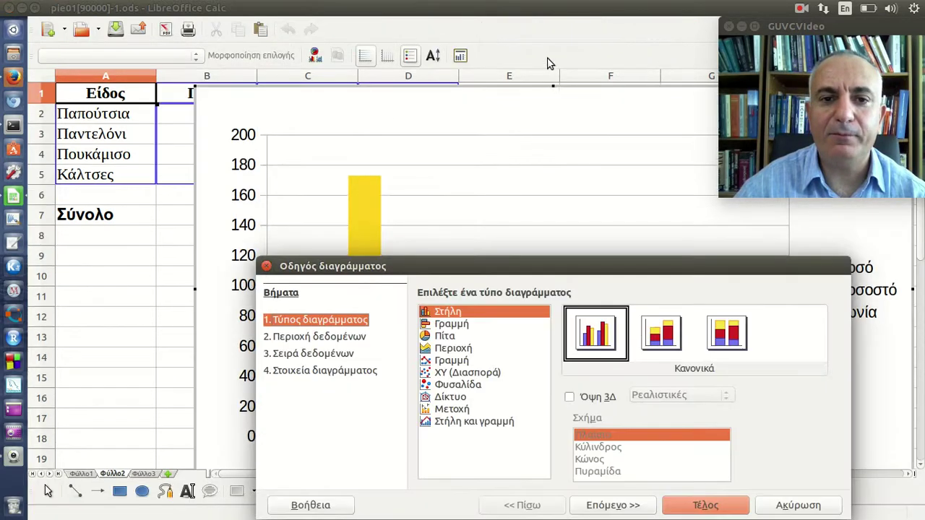
{"action": "left_click_drag", "start_coordinate": [492, 266], "coordinate": [424, 161]}
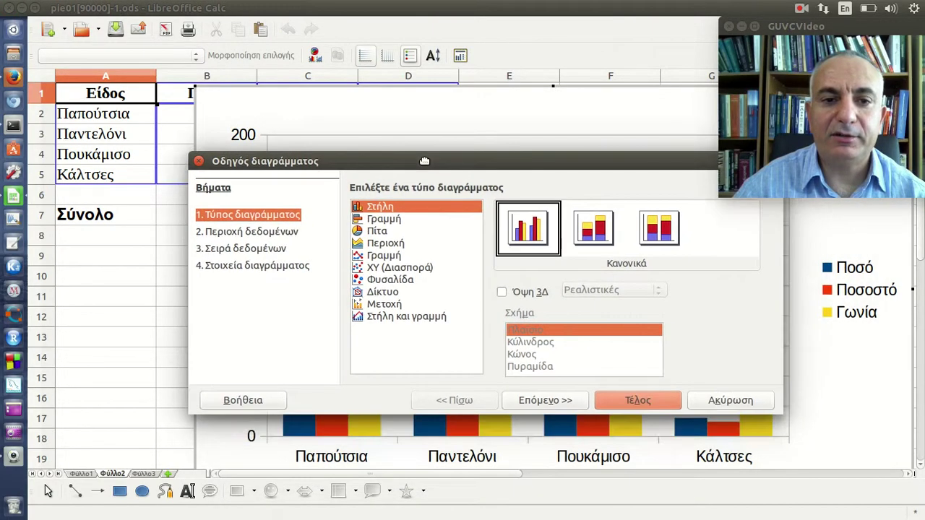
{"action": "left_click", "coordinate": [410, 232]}
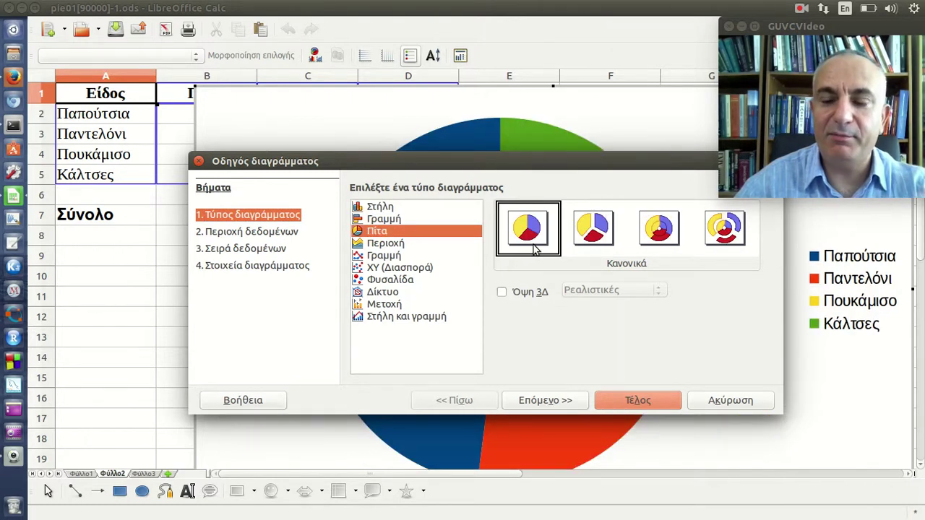
{"action": "left_click", "coordinate": [528, 293]}
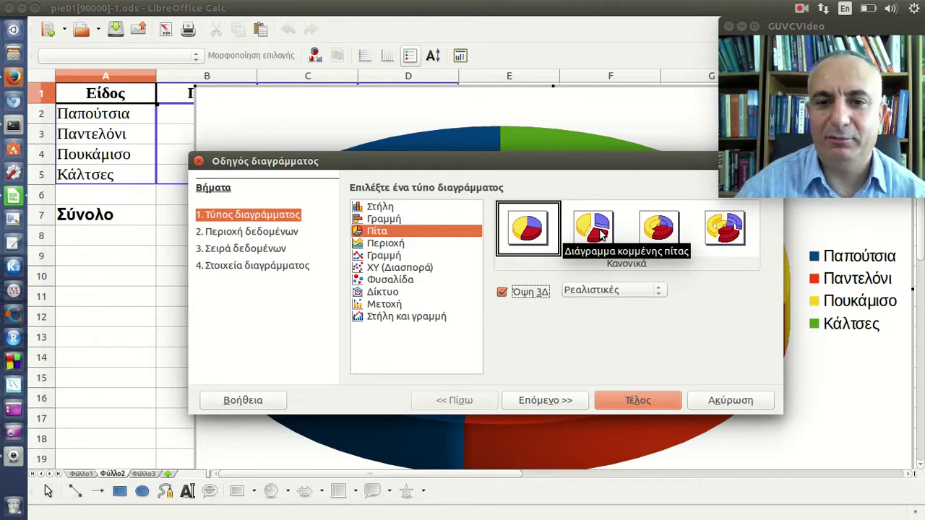
{"action": "mouse_move", "coordinate": [593, 227]}
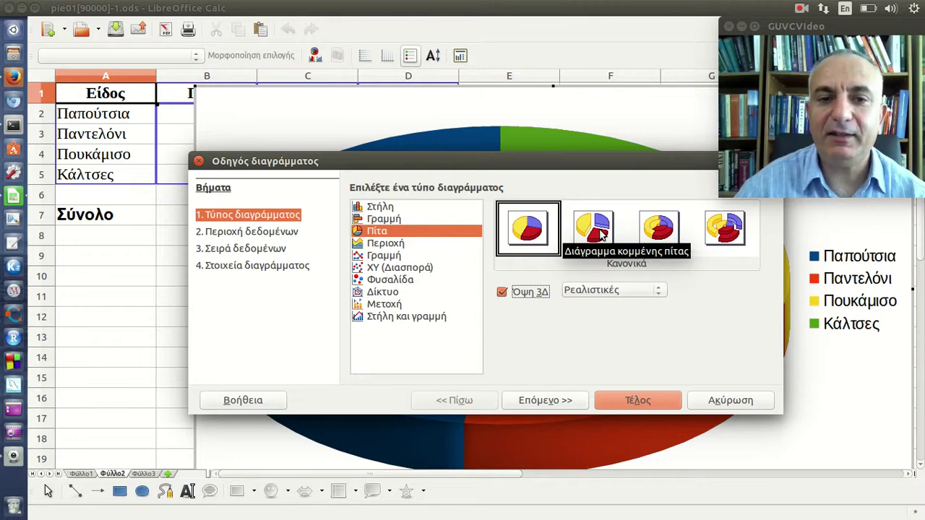
{"action": "left_click", "coordinate": [655, 395]}
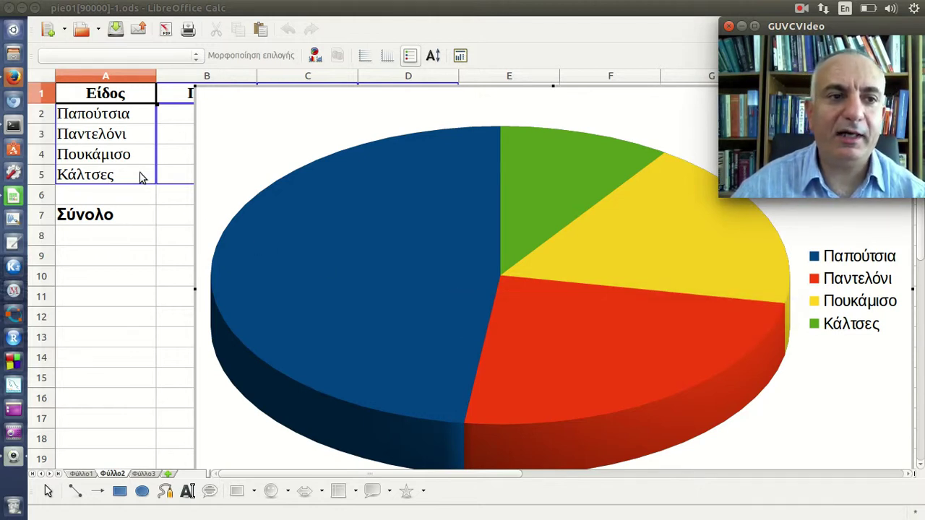
Return to the Firefox course page and highlight its difficulty and rating scores.
{"action": "left_click", "coordinate": [16, 80]}
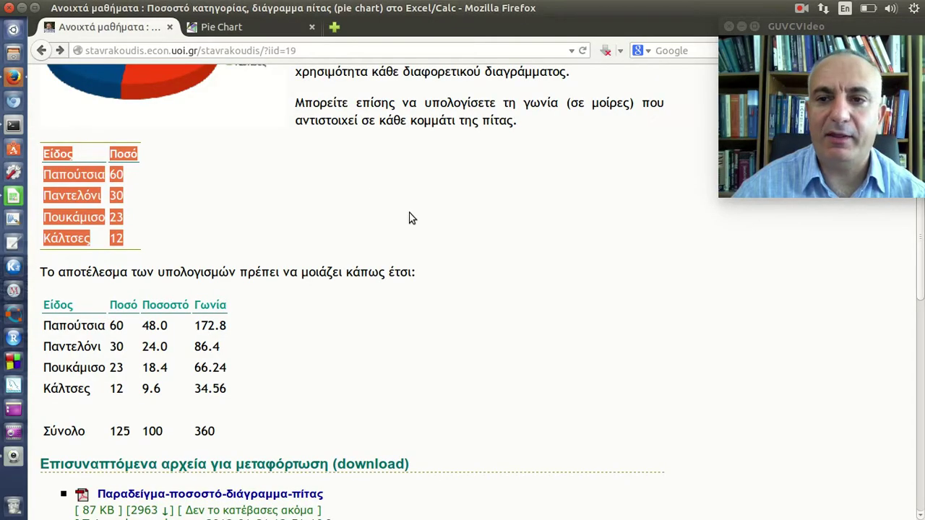
{"action": "scroll", "coordinate": [409, 216], "scroll_direction": "up", "scroll_amount": 8}
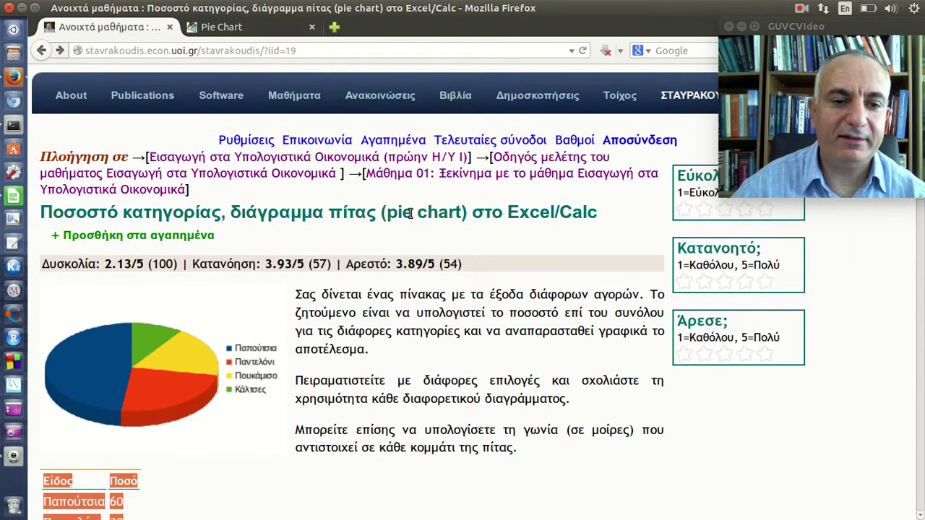
{"action": "left_click", "coordinate": [434, 302]}
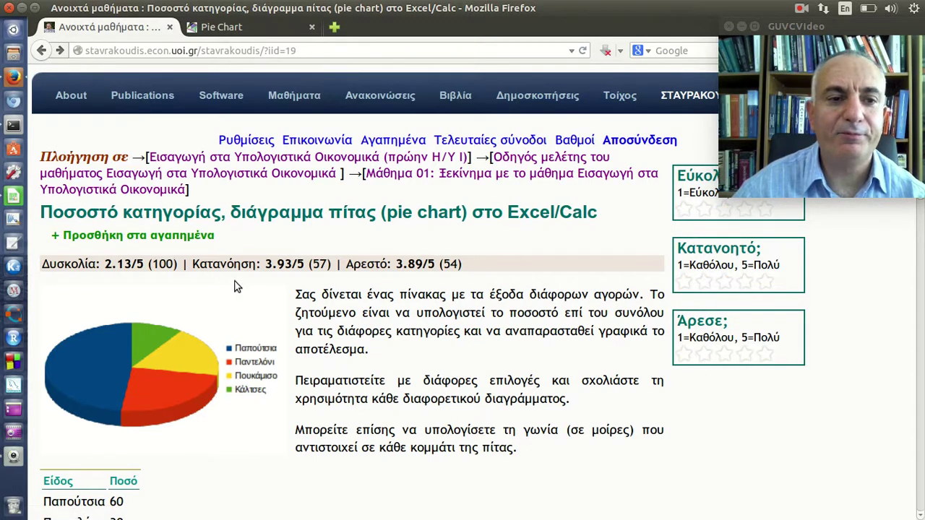
{"action": "left_click_drag", "start_coordinate": [45, 264], "coordinate": [481, 264]}
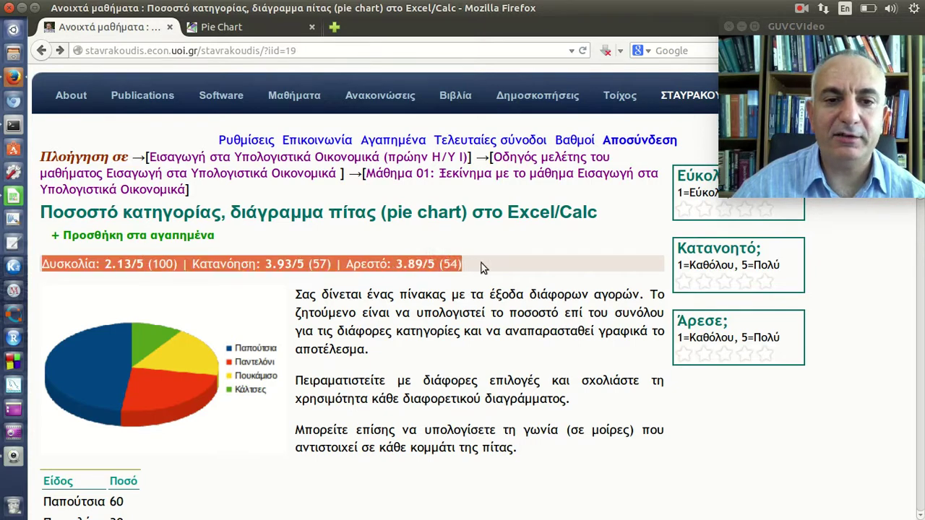
{"action": "left_click", "coordinate": [481, 263]}
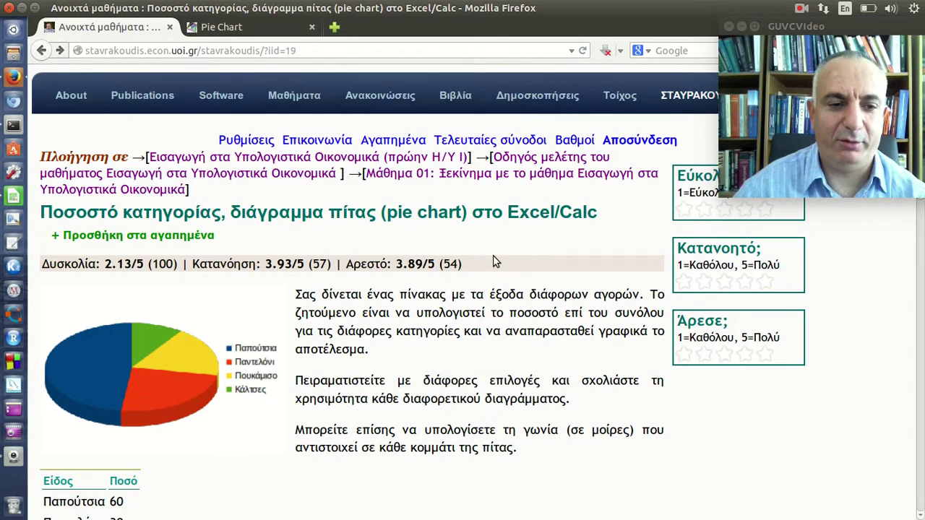
Scroll the course page down to the attachments and comment section.
{"action": "scroll", "coordinate": [493, 257], "scroll_direction": "down", "scroll_amount": 3}
{"action": "scroll", "coordinate": [498, 257], "scroll_direction": "down", "scroll_amount": 5}
{"action": "scroll", "coordinate": [501, 262], "scroll_direction": "down", "scroll_amount": 2}
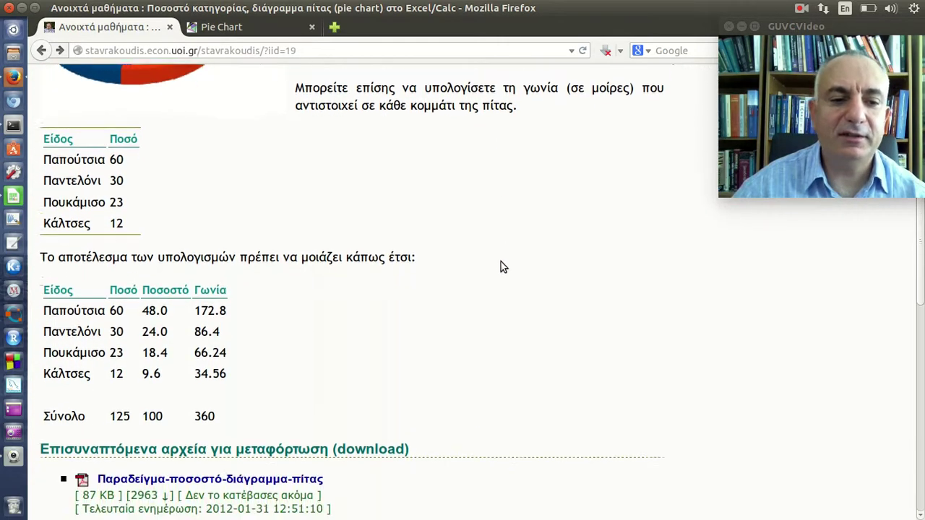
{"action": "scroll", "coordinate": [500, 262], "scroll_direction": "down", "scroll_amount": 2}
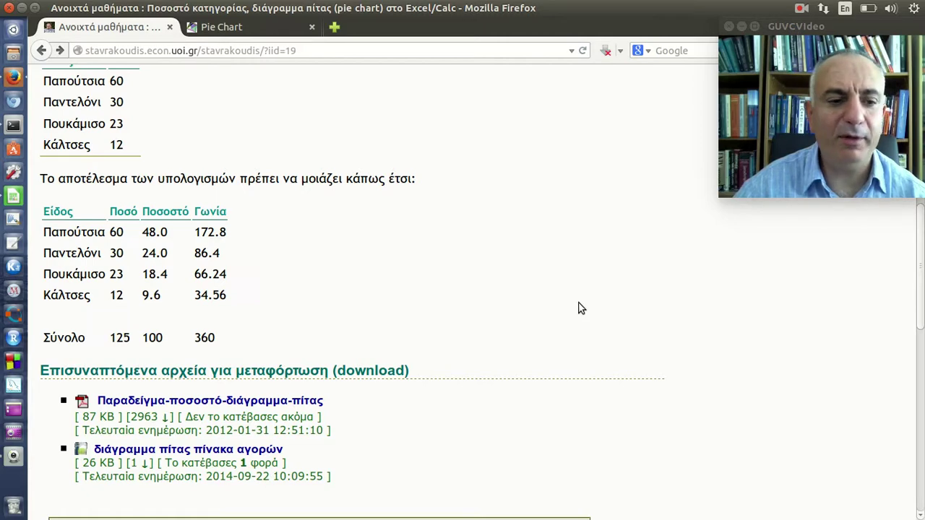
{"action": "scroll", "coordinate": [582, 308], "scroll_direction": "down", "scroll_amount": 3}
Click into the comment box, then bring up the mathsisfun Pie Chart tab.
{"action": "scroll", "coordinate": [621, 307], "scroll_direction": "down", "scroll_amount": 3}
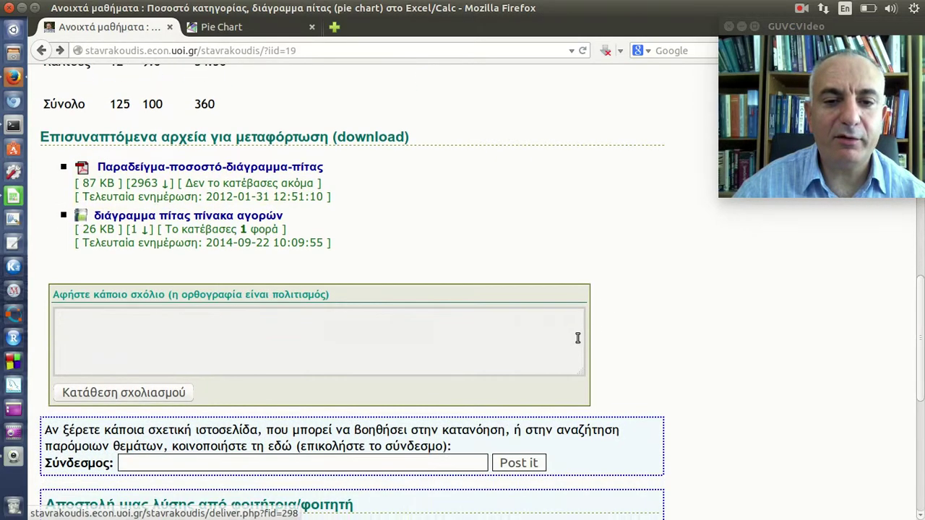
{"action": "left_click", "coordinate": [553, 339]}
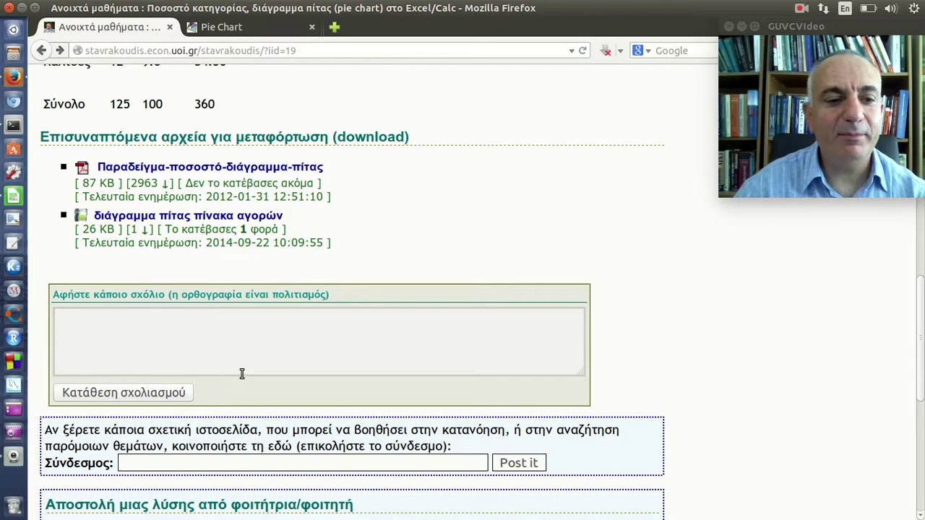
{"action": "scroll", "coordinate": [308, 356], "scroll_direction": "down", "scroll_amount": 1}
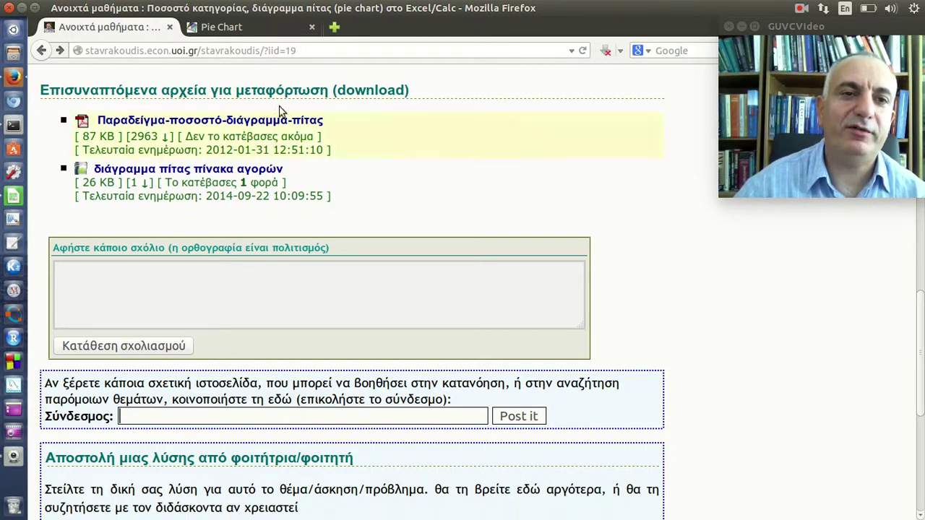
{"action": "left_click", "coordinate": [254, 27]}
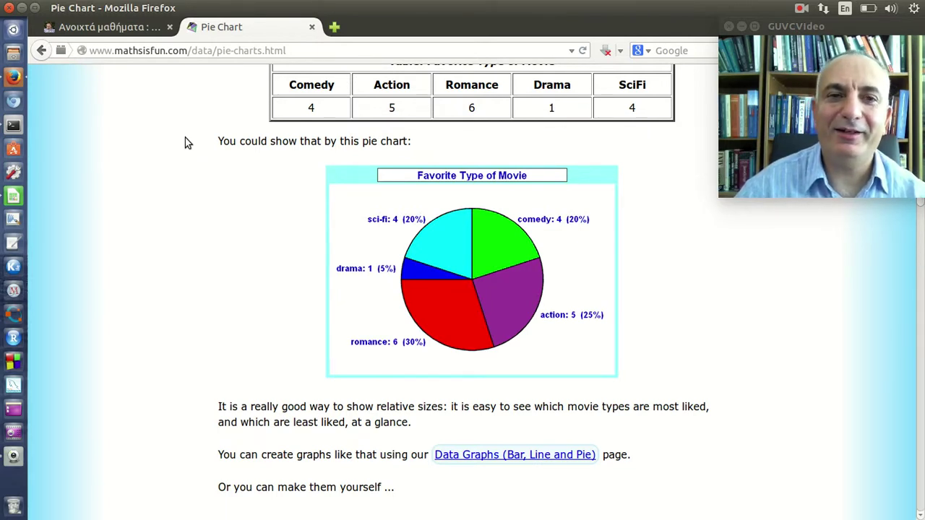
Copy the mathsisfun pie chart page address from the address bar.
{"action": "left_click", "coordinate": [231, 51]}
{"action": "right_click", "coordinate": [230, 52]}
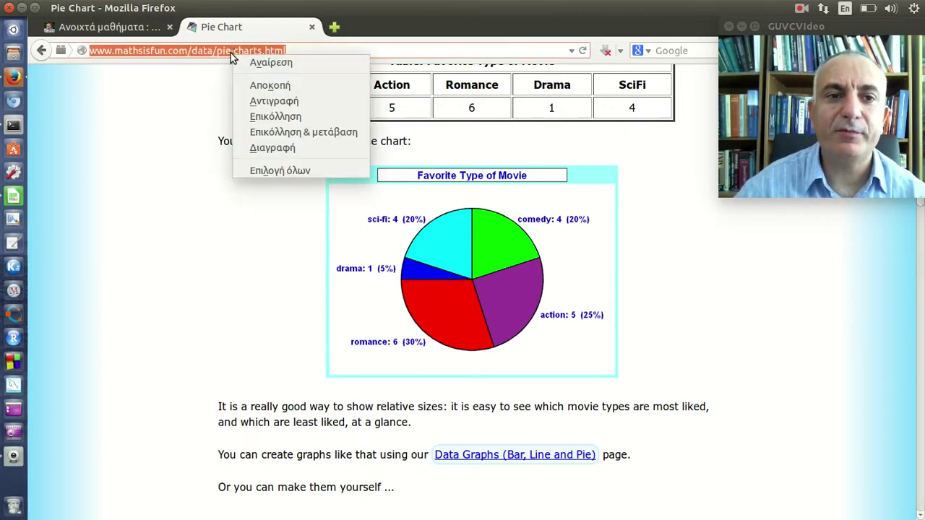
{"action": "left_click", "coordinate": [279, 102]}
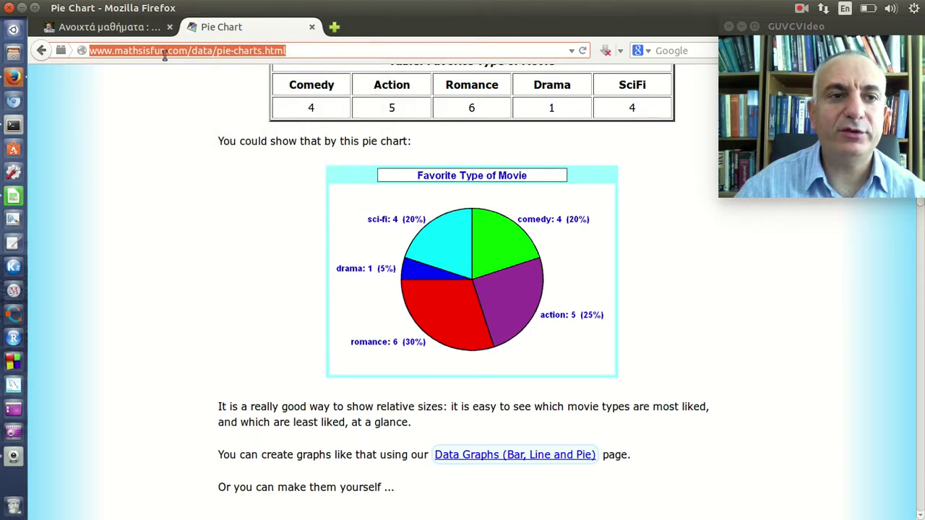
{"action": "left_click", "coordinate": [108, 27]}
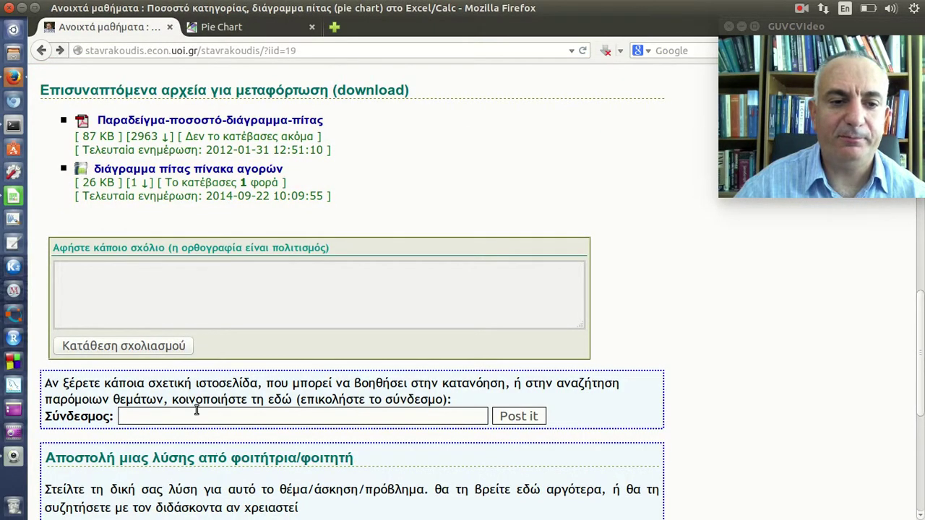
{"action": "right_click", "coordinate": [195, 410]}
{"action": "left_click", "coordinate": [237, 301]}
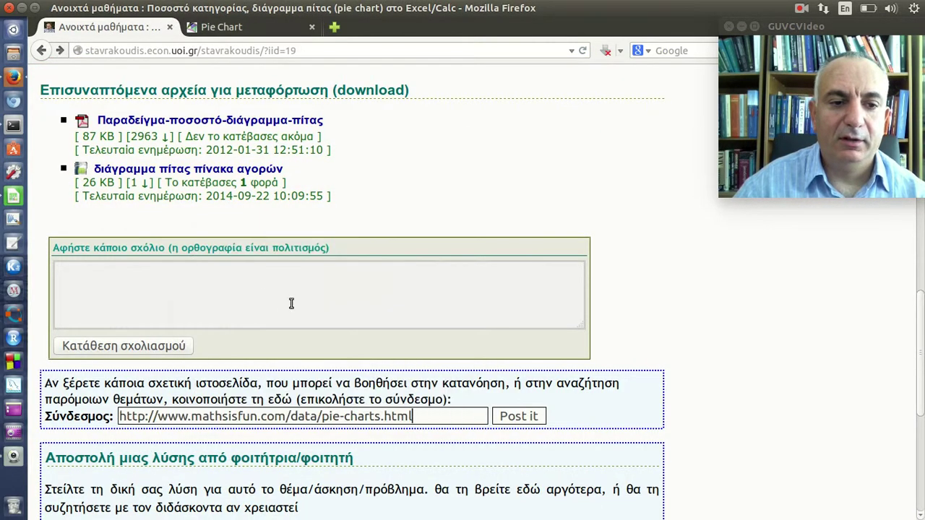
{"action": "left_click", "coordinate": [513, 416]}
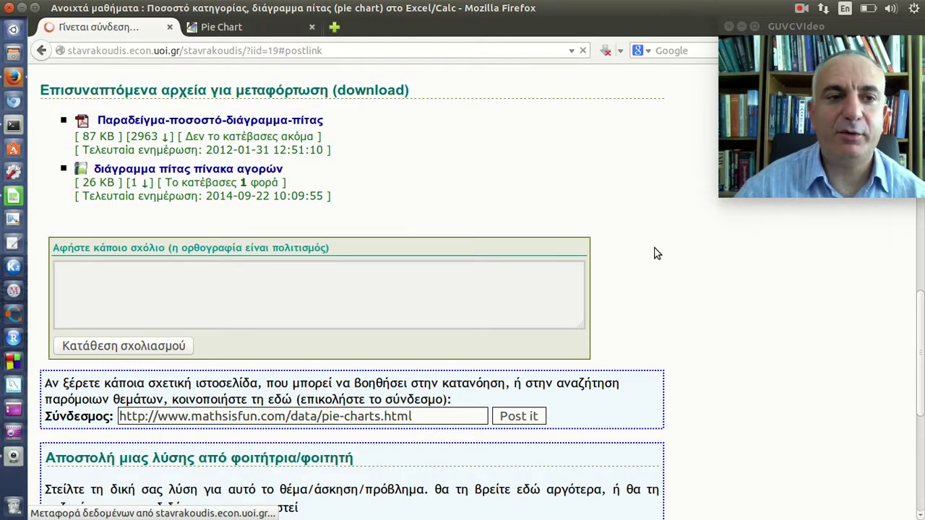
{"action": "scroll", "coordinate": [607, 222], "scroll_direction": "down", "scroll_amount": 1}
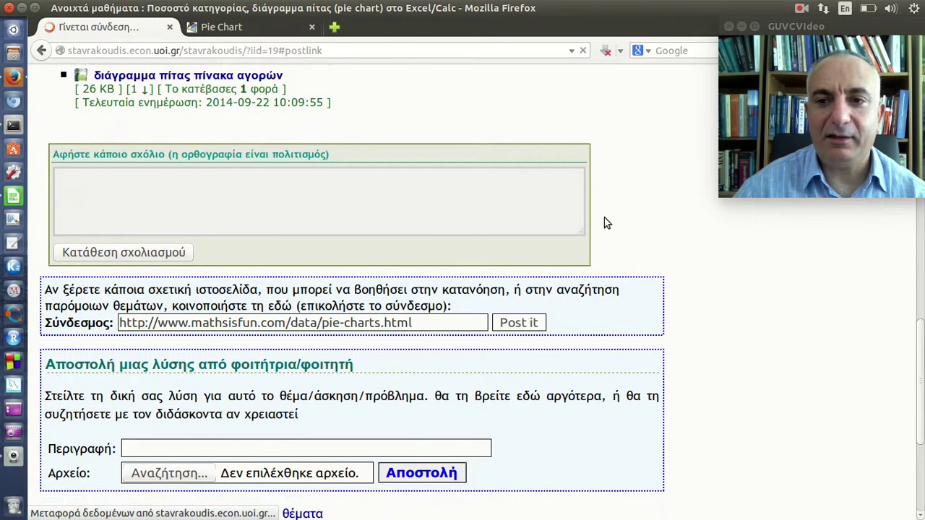
{"action": "scroll", "coordinate": [511, 286], "scroll_direction": "down", "scroll_amount": 5}
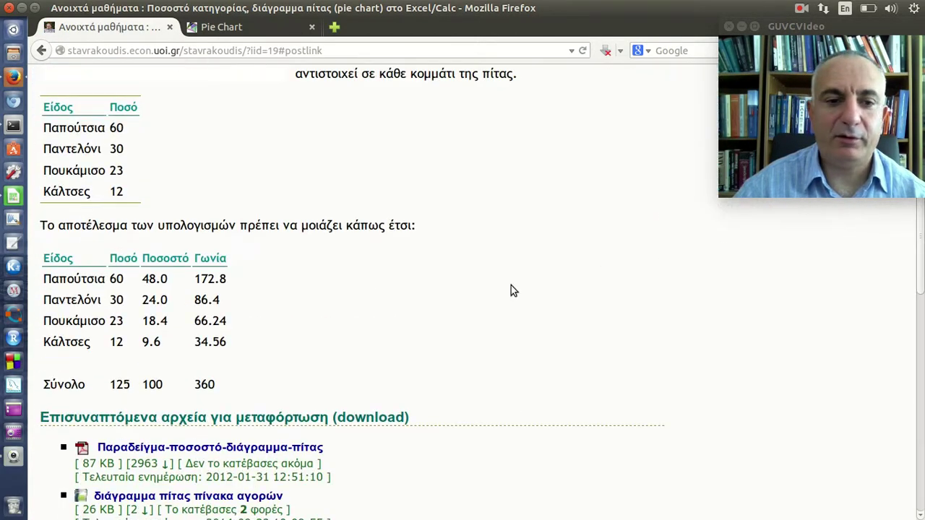
{"action": "scroll", "coordinate": [512, 278], "scroll_direction": "down", "scroll_amount": 5}
{"action": "scroll", "coordinate": [521, 268], "scroll_direction": "down", "scroll_amount": 5}
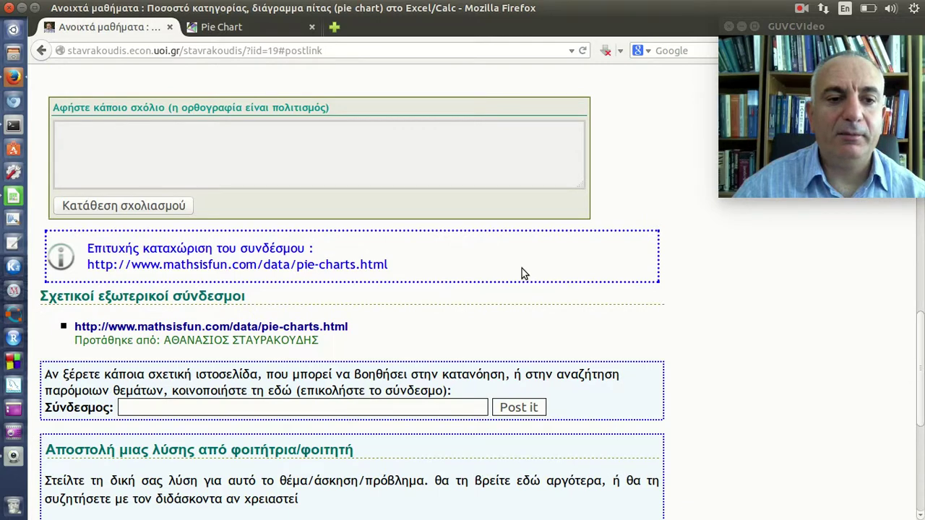
{"action": "scroll", "coordinate": [524, 273], "scroll_direction": "down", "scroll_amount": 5}
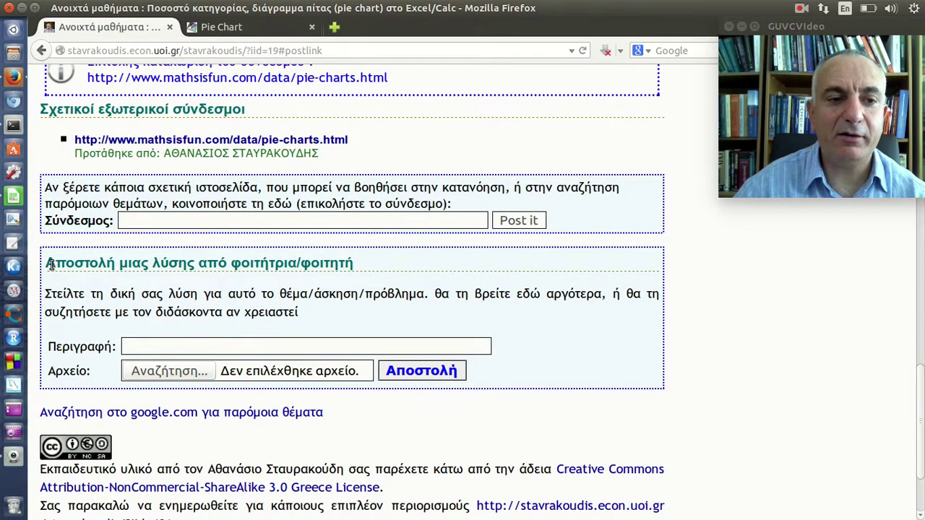
{"action": "left_click_drag", "start_coordinate": [51, 264], "coordinate": [354, 265]}
{"action": "left_click", "coordinate": [358, 265]}
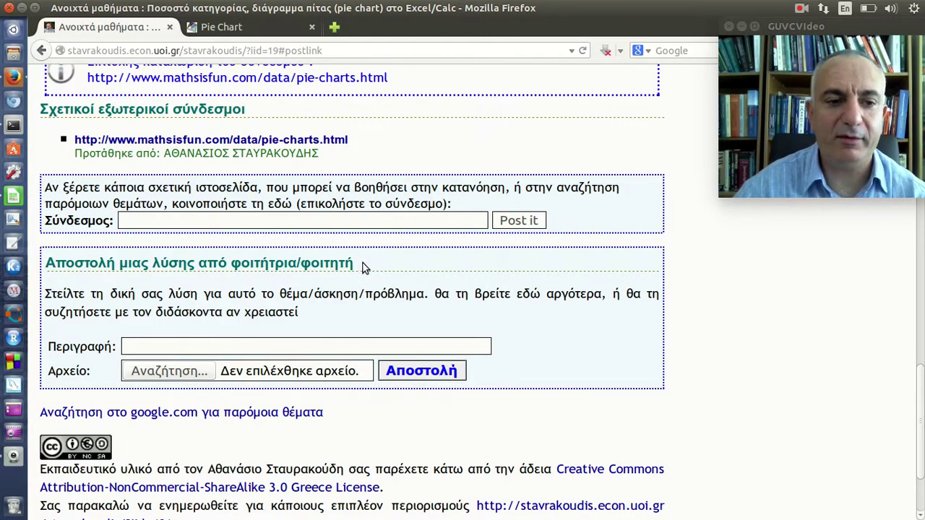
{"action": "scroll", "coordinate": [383, 282], "scroll_direction": "down", "scroll_amount": 1}
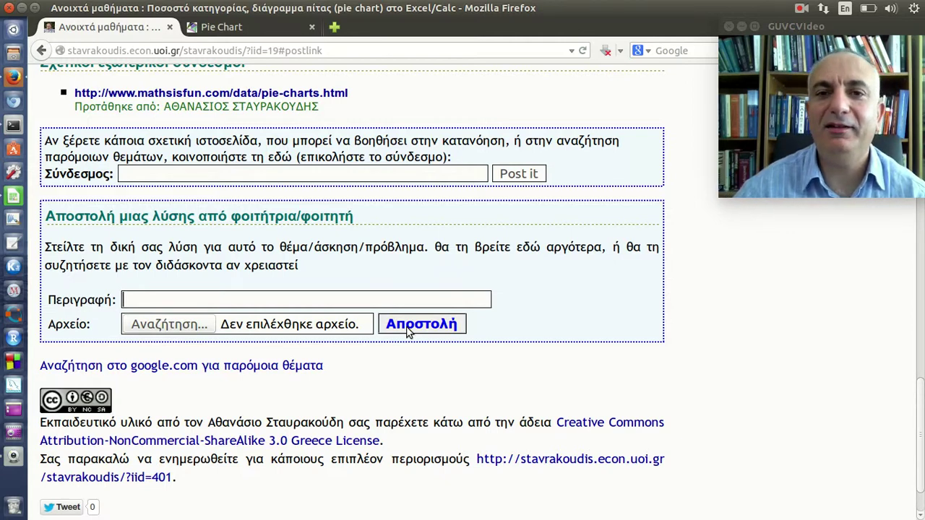
{"action": "scroll", "coordinate": [409, 329], "scroll_direction": "up", "scroll_amount": 5}
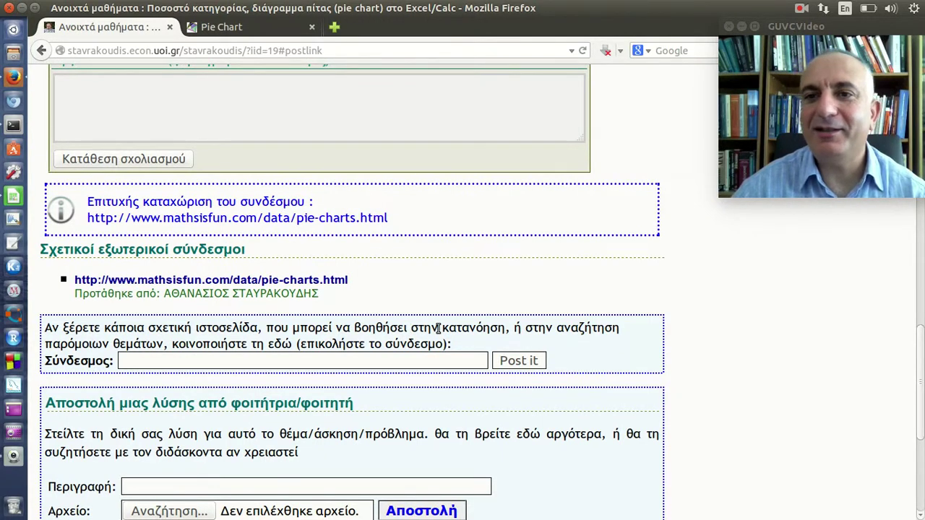
{"action": "left_click", "coordinate": [808, 8]}
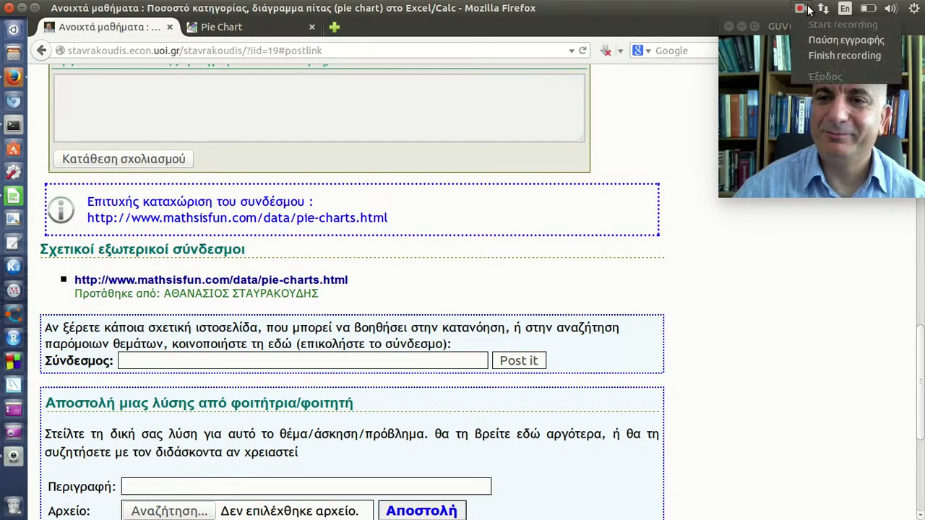